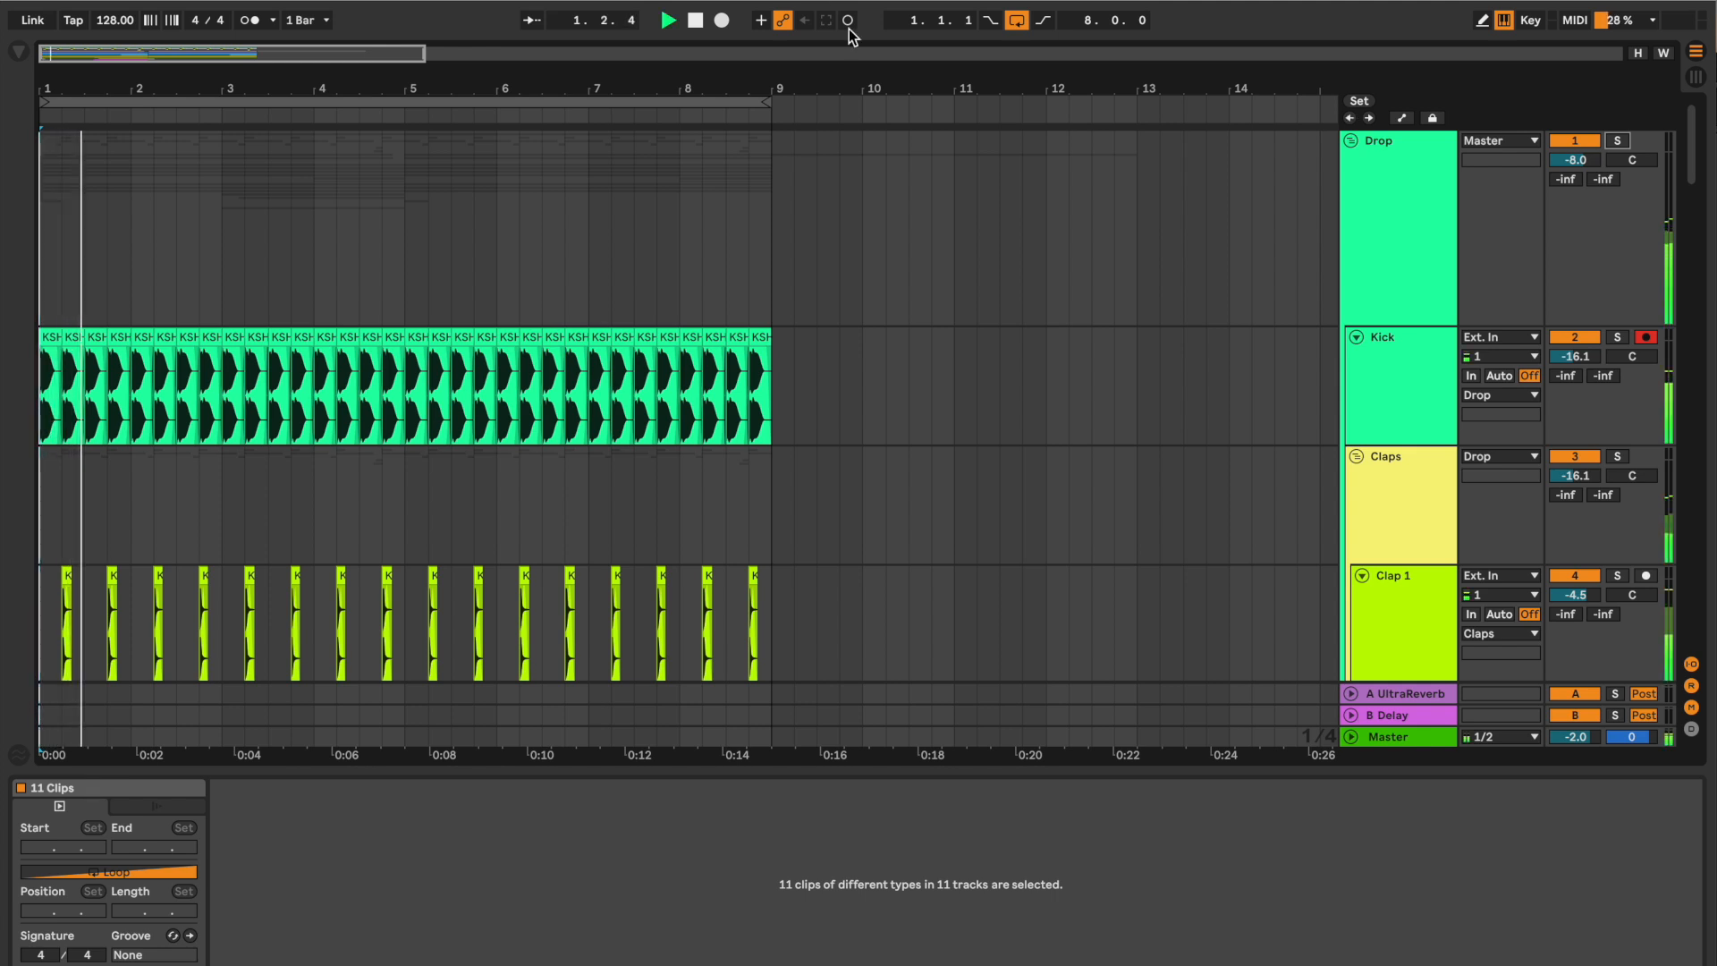
Look through the drop's tracks from the kick and claps down to the leads while the arrangement plays.
scroll(1045, 244, down, 4)
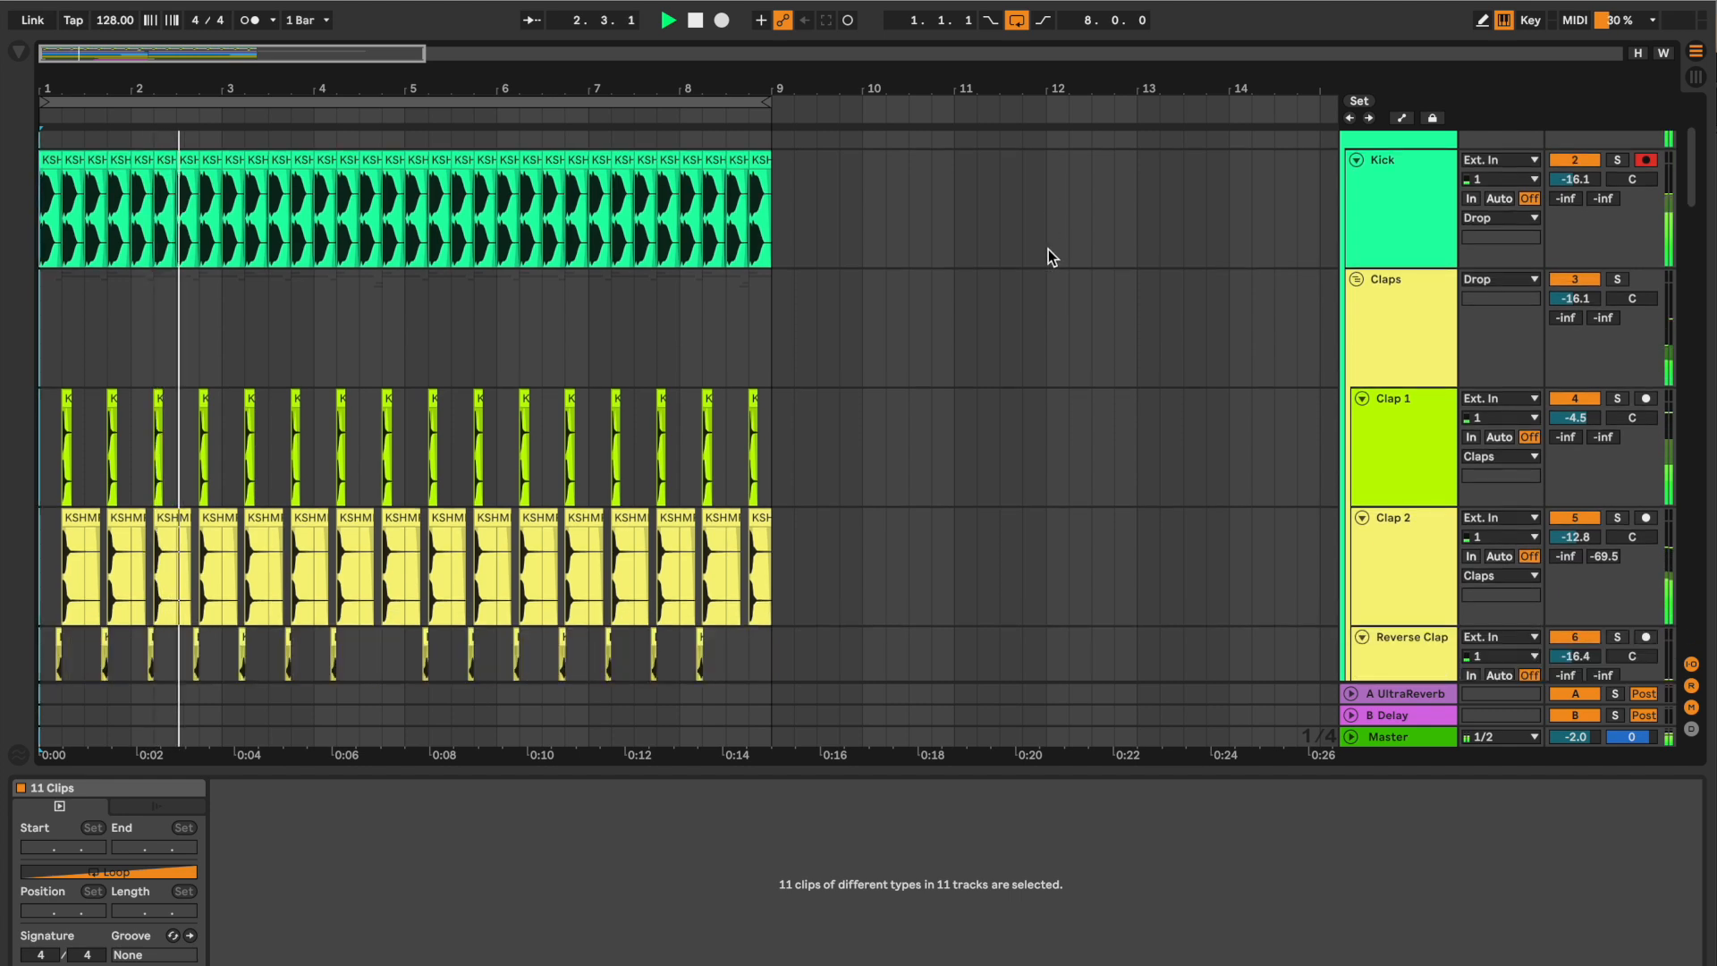
scroll(1048, 249, down, 5)
scroll(1048, 279, down, 5)
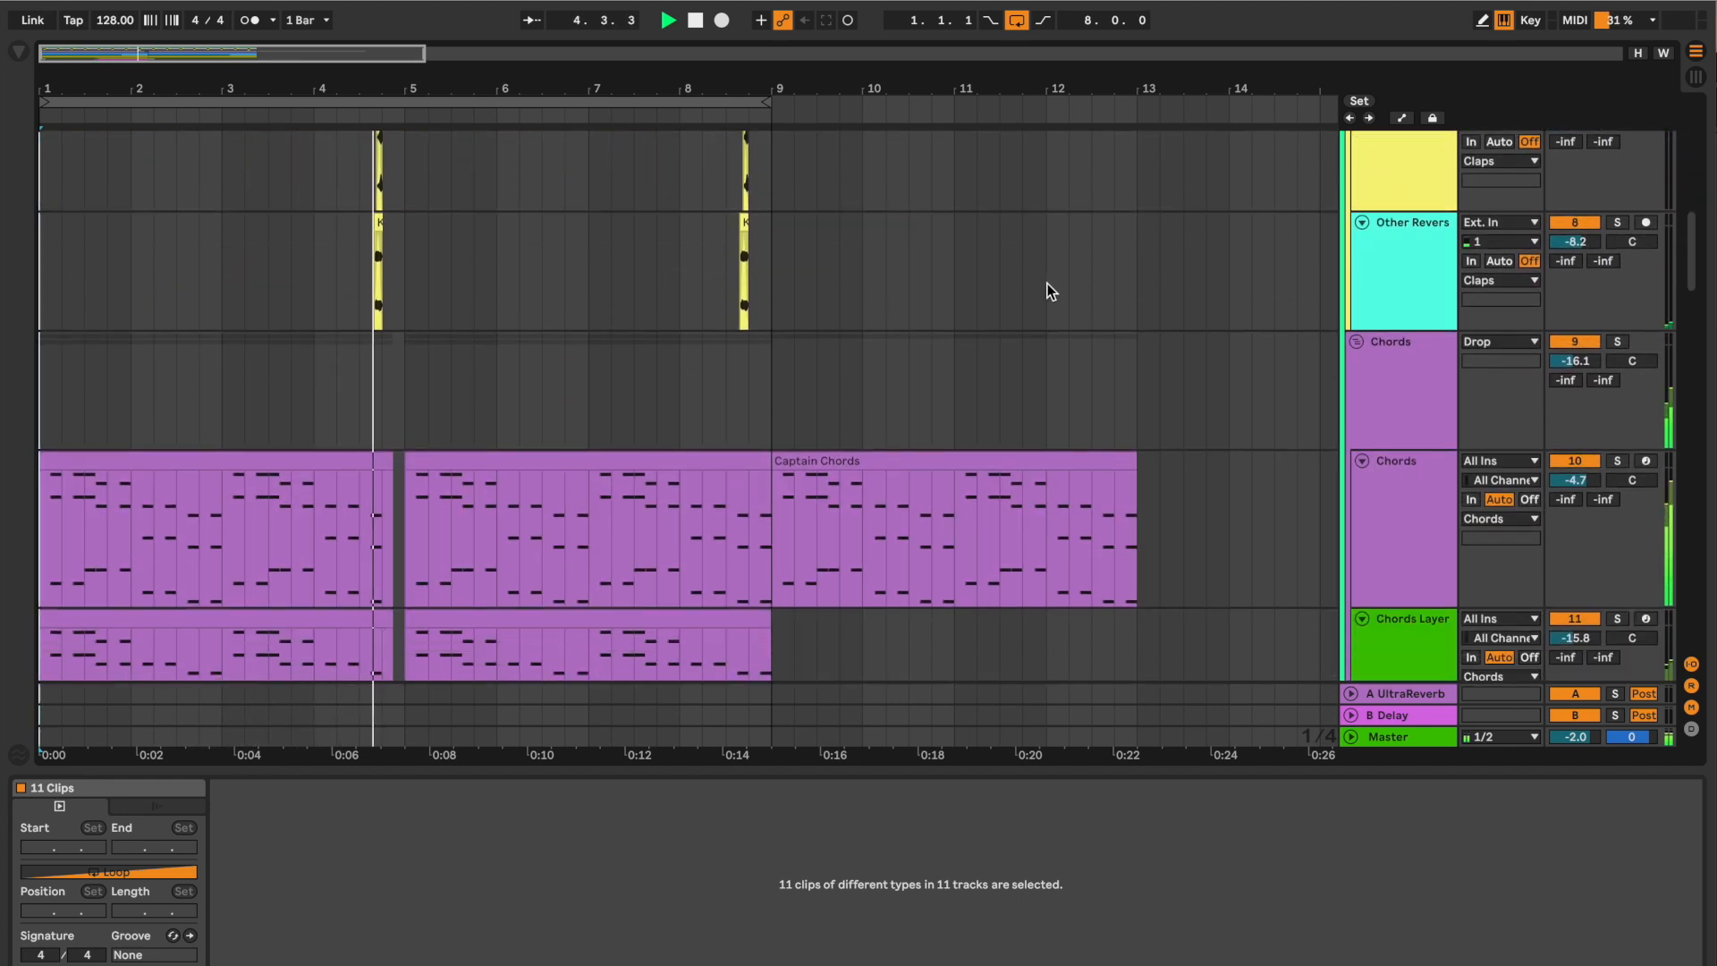
scroll(1048, 283, down, 5)
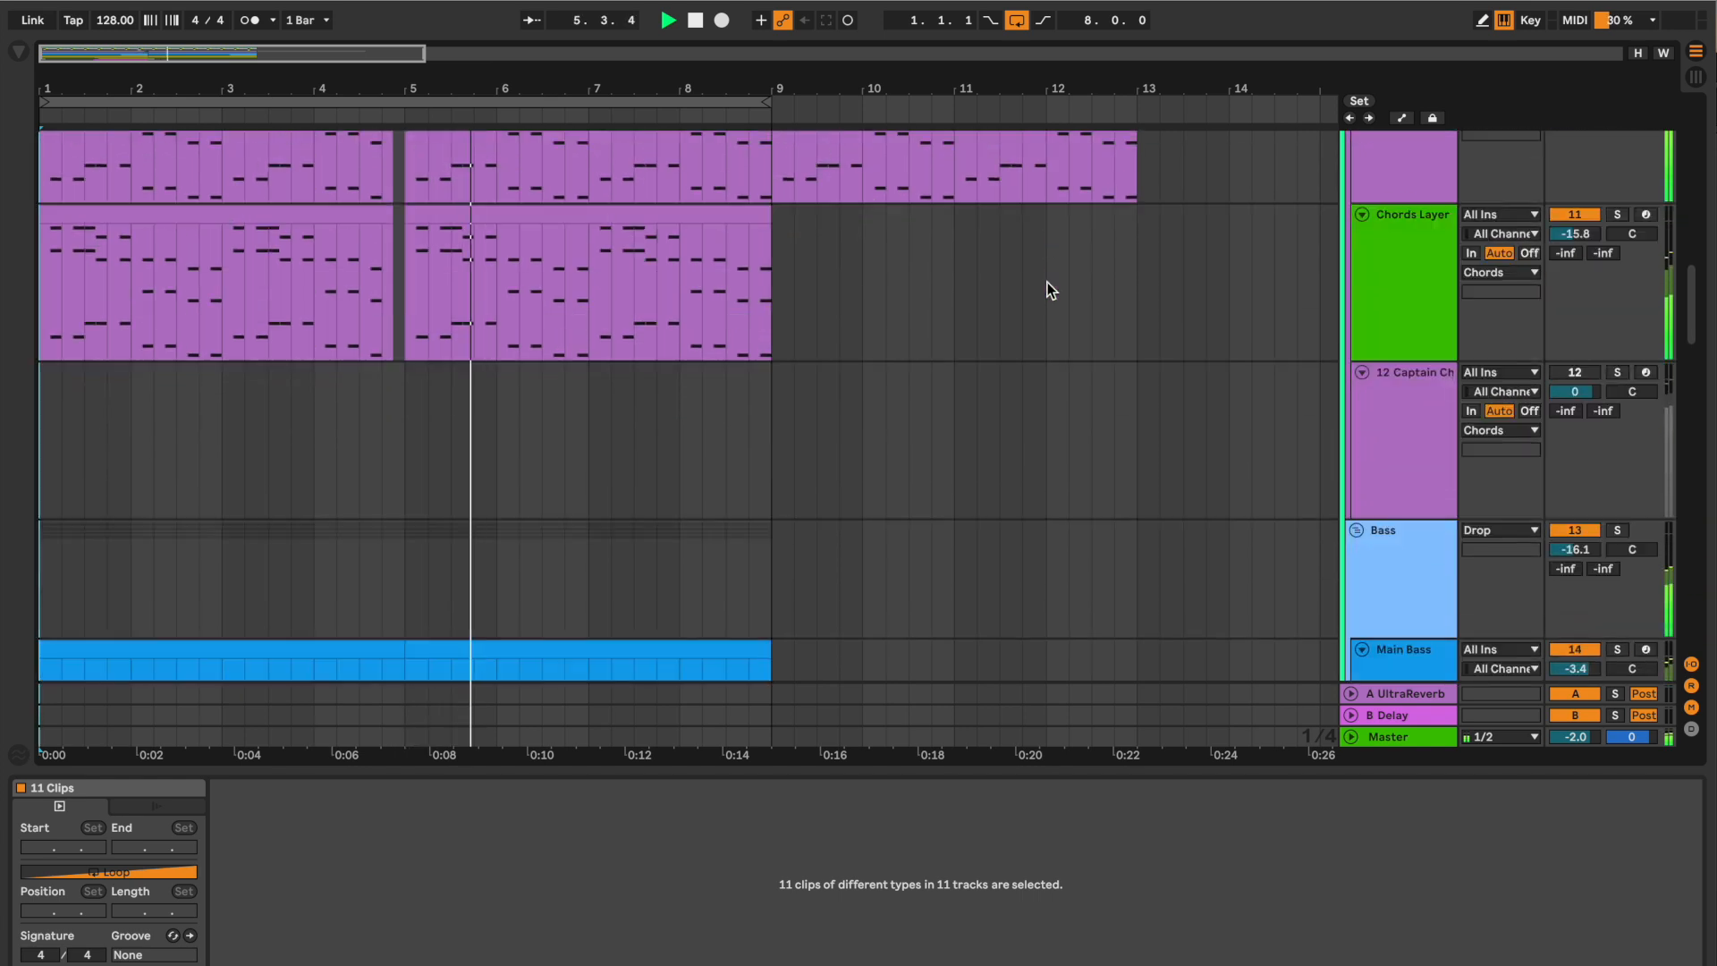
scroll(1051, 290, down, 5)
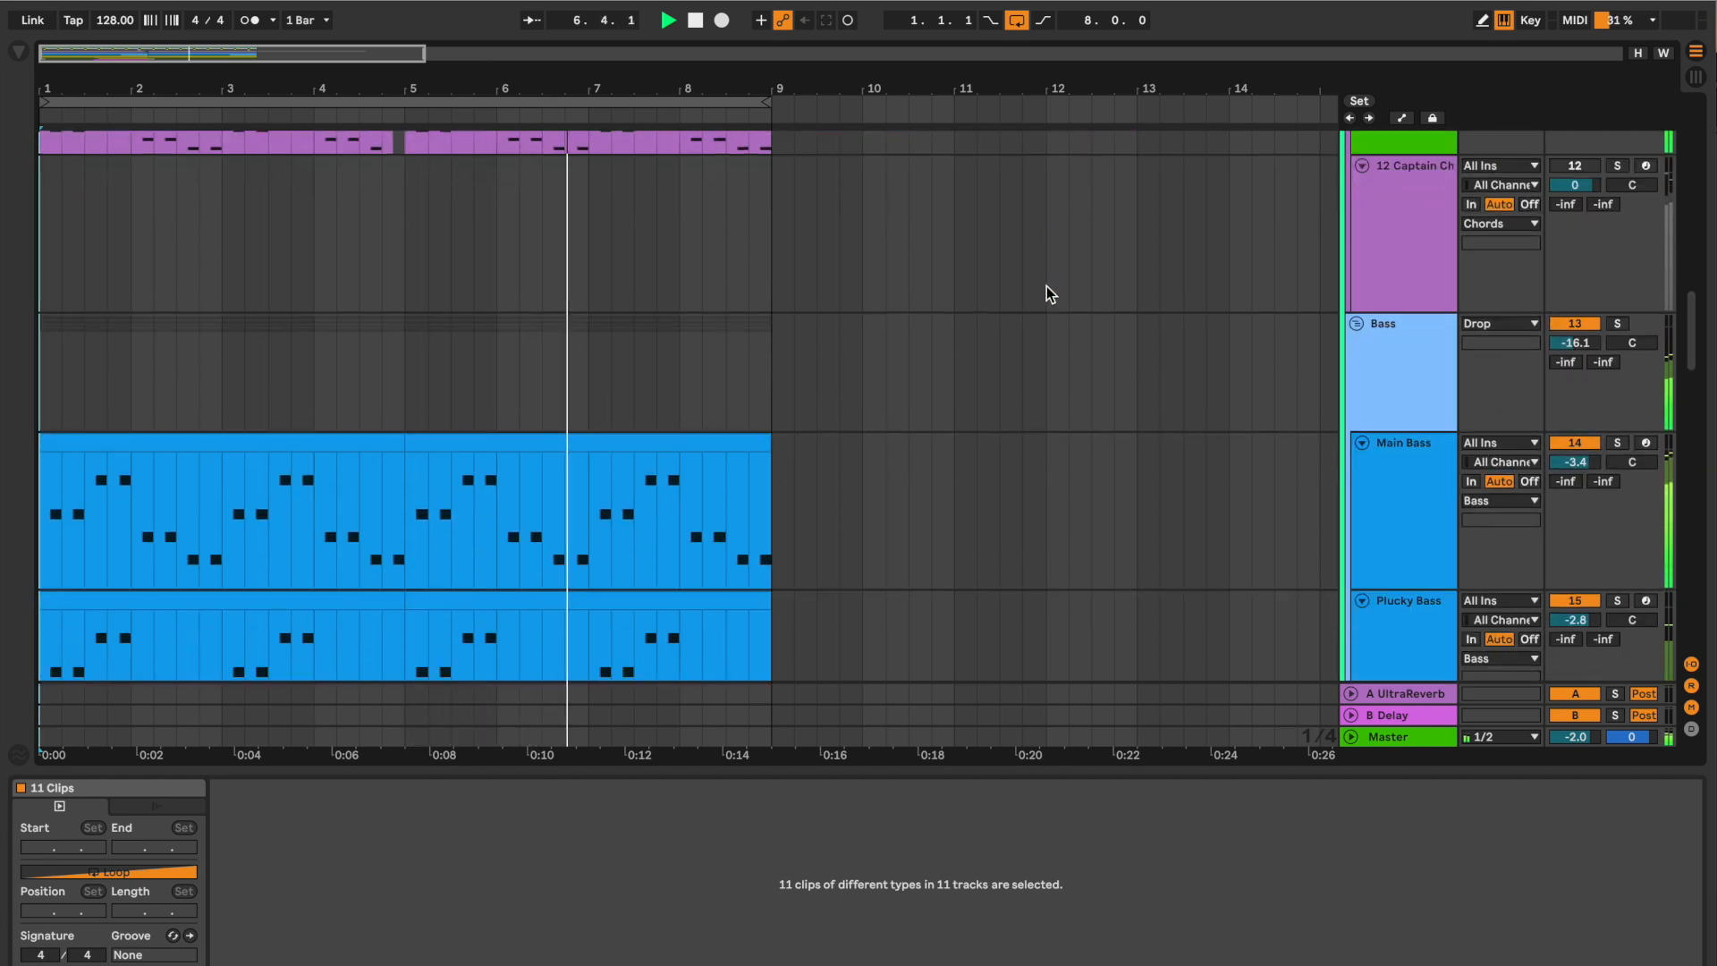
scroll(1051, 293, down, 5)
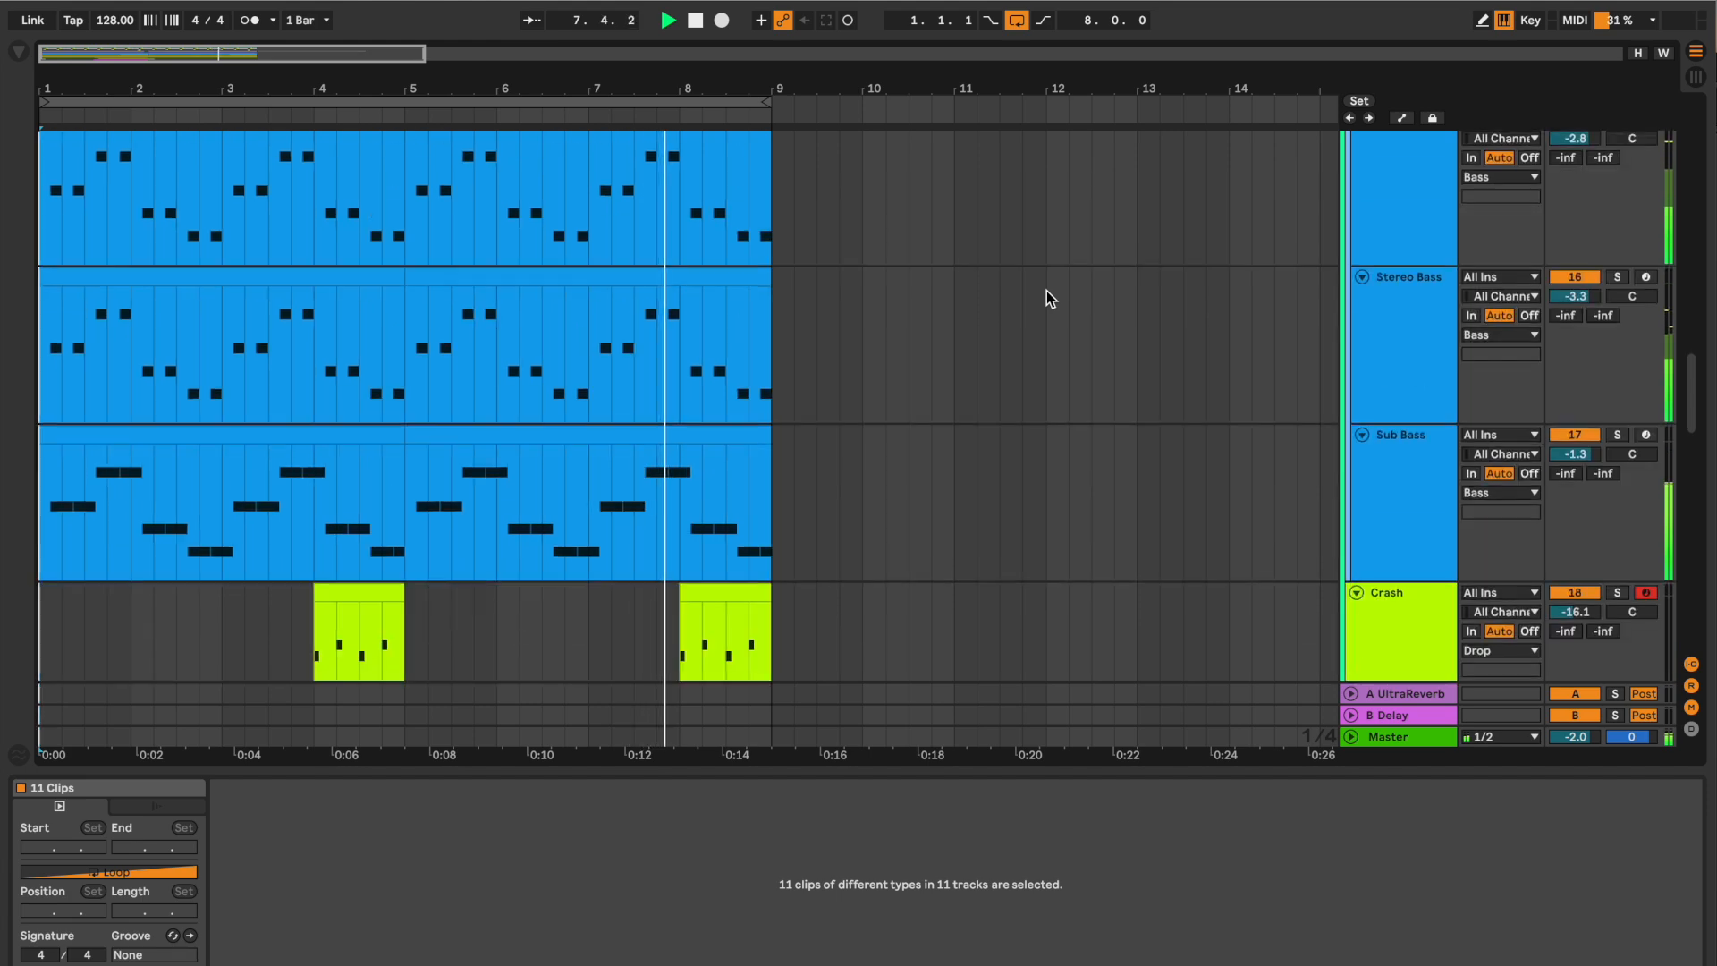
scroll(1048, 299, down, 5)
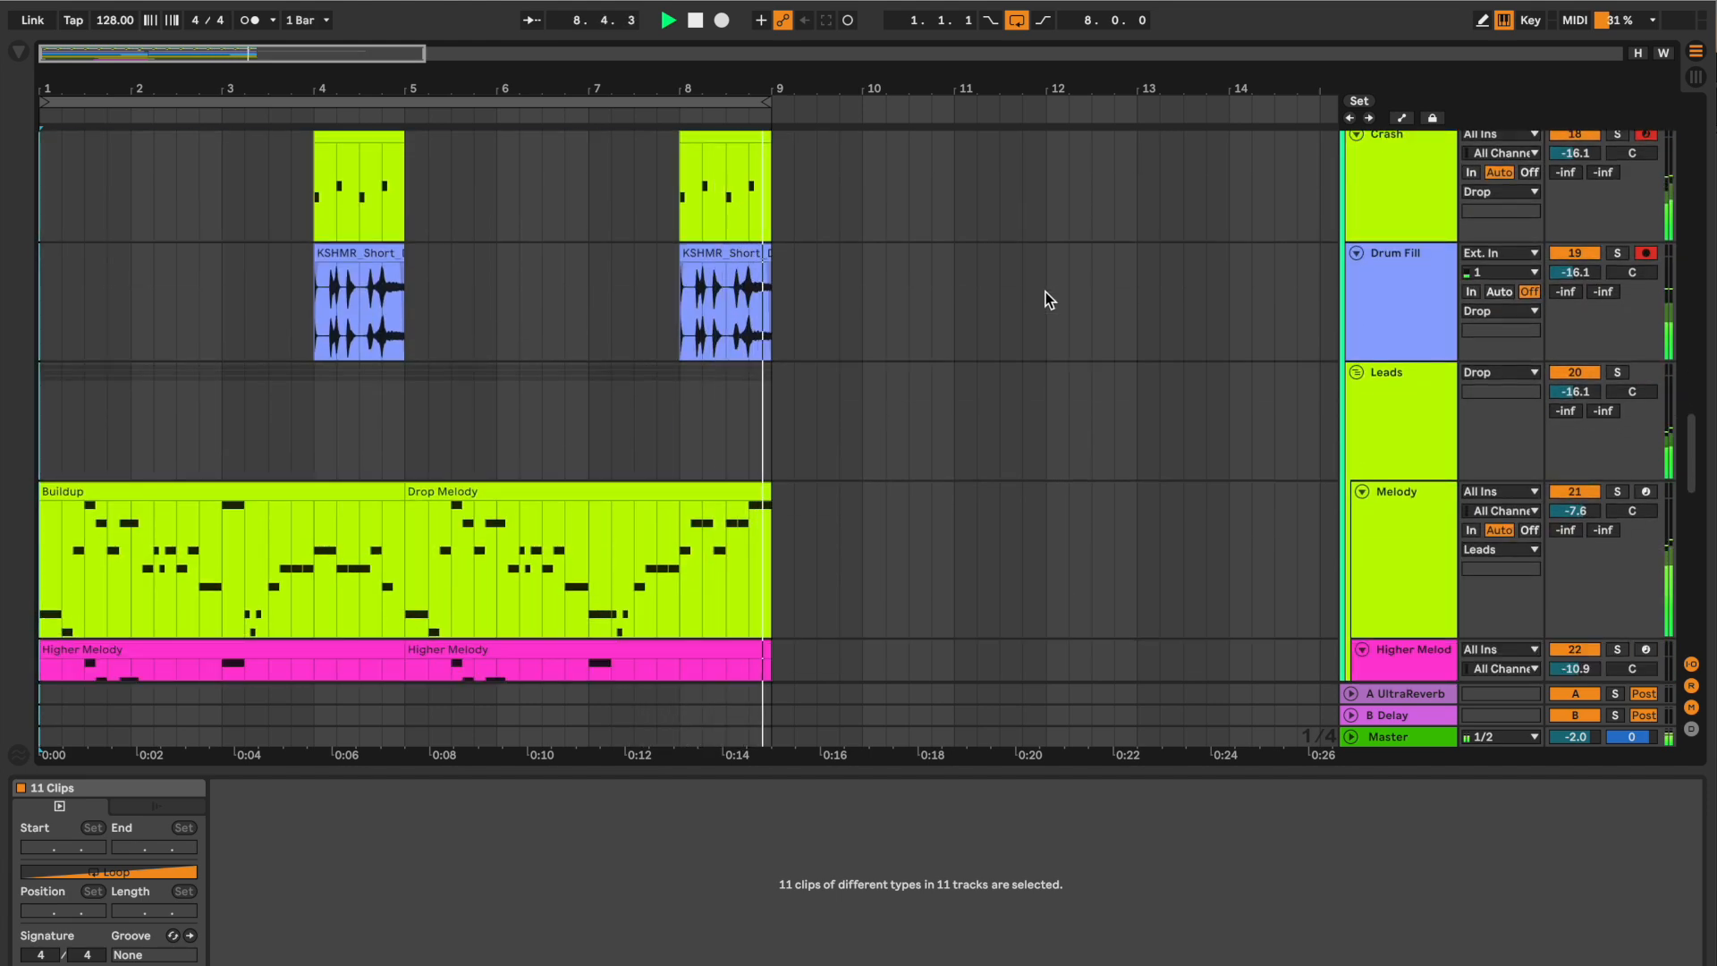
scroll(1046, 290, up, 15)
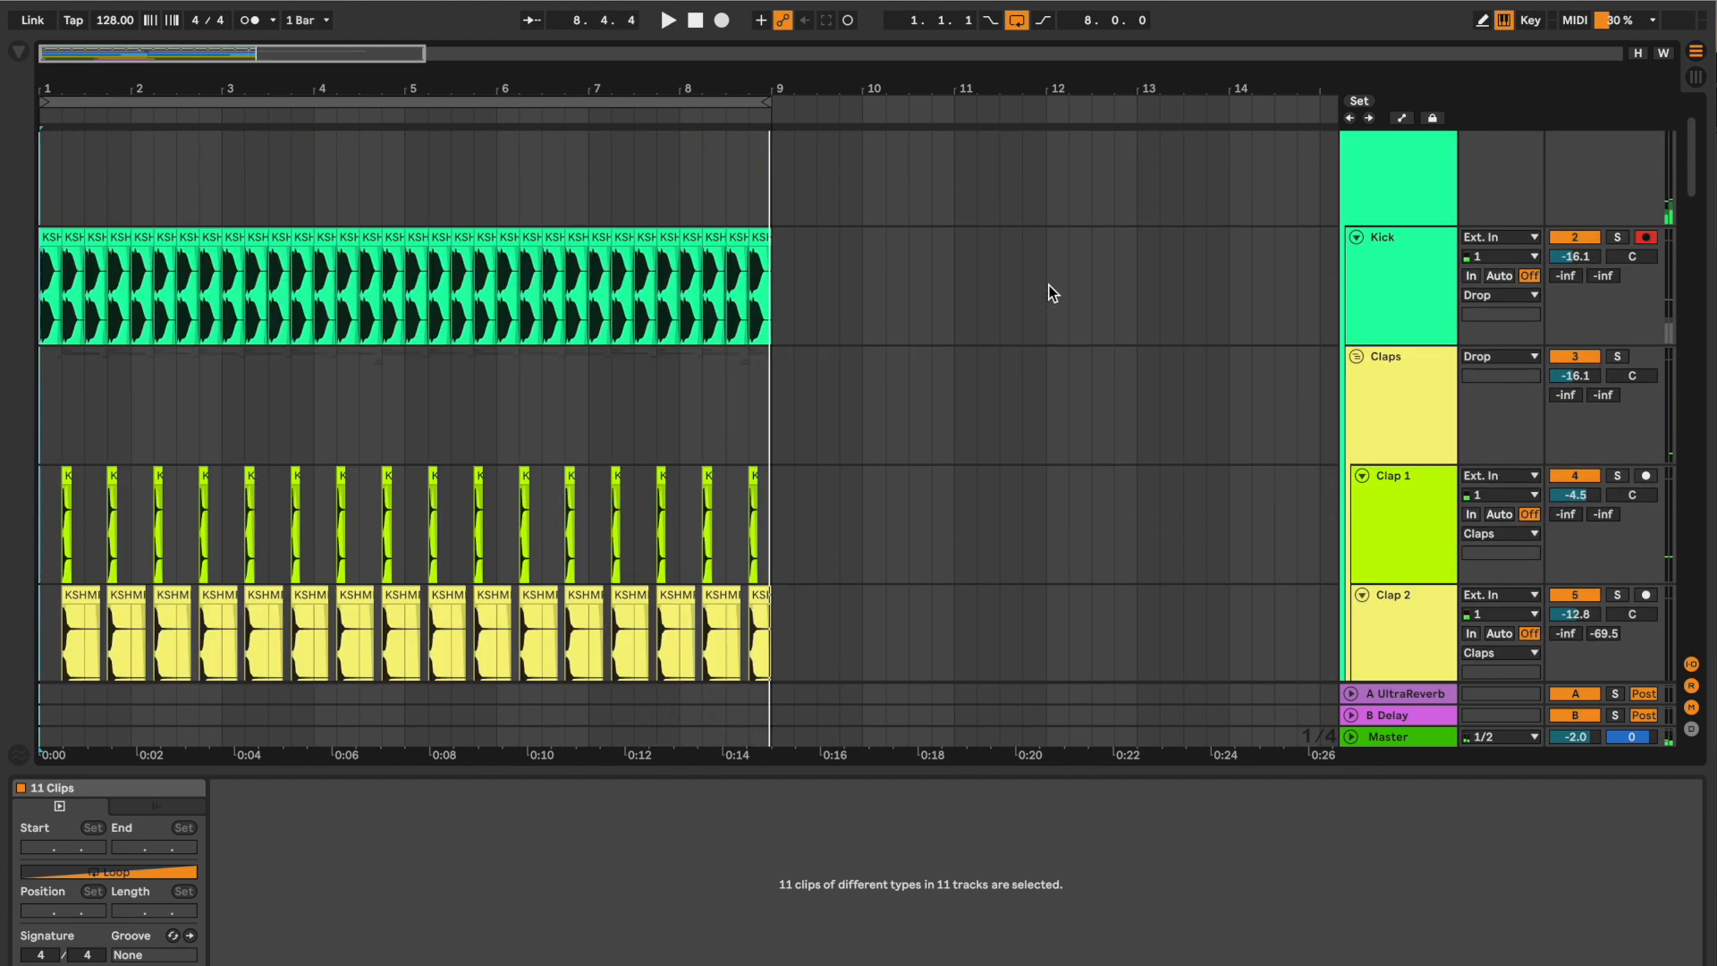
Solo the Kick track and play it with the loop set to four bars starting at bar 5.
scroll(1052, 293, up, 2)
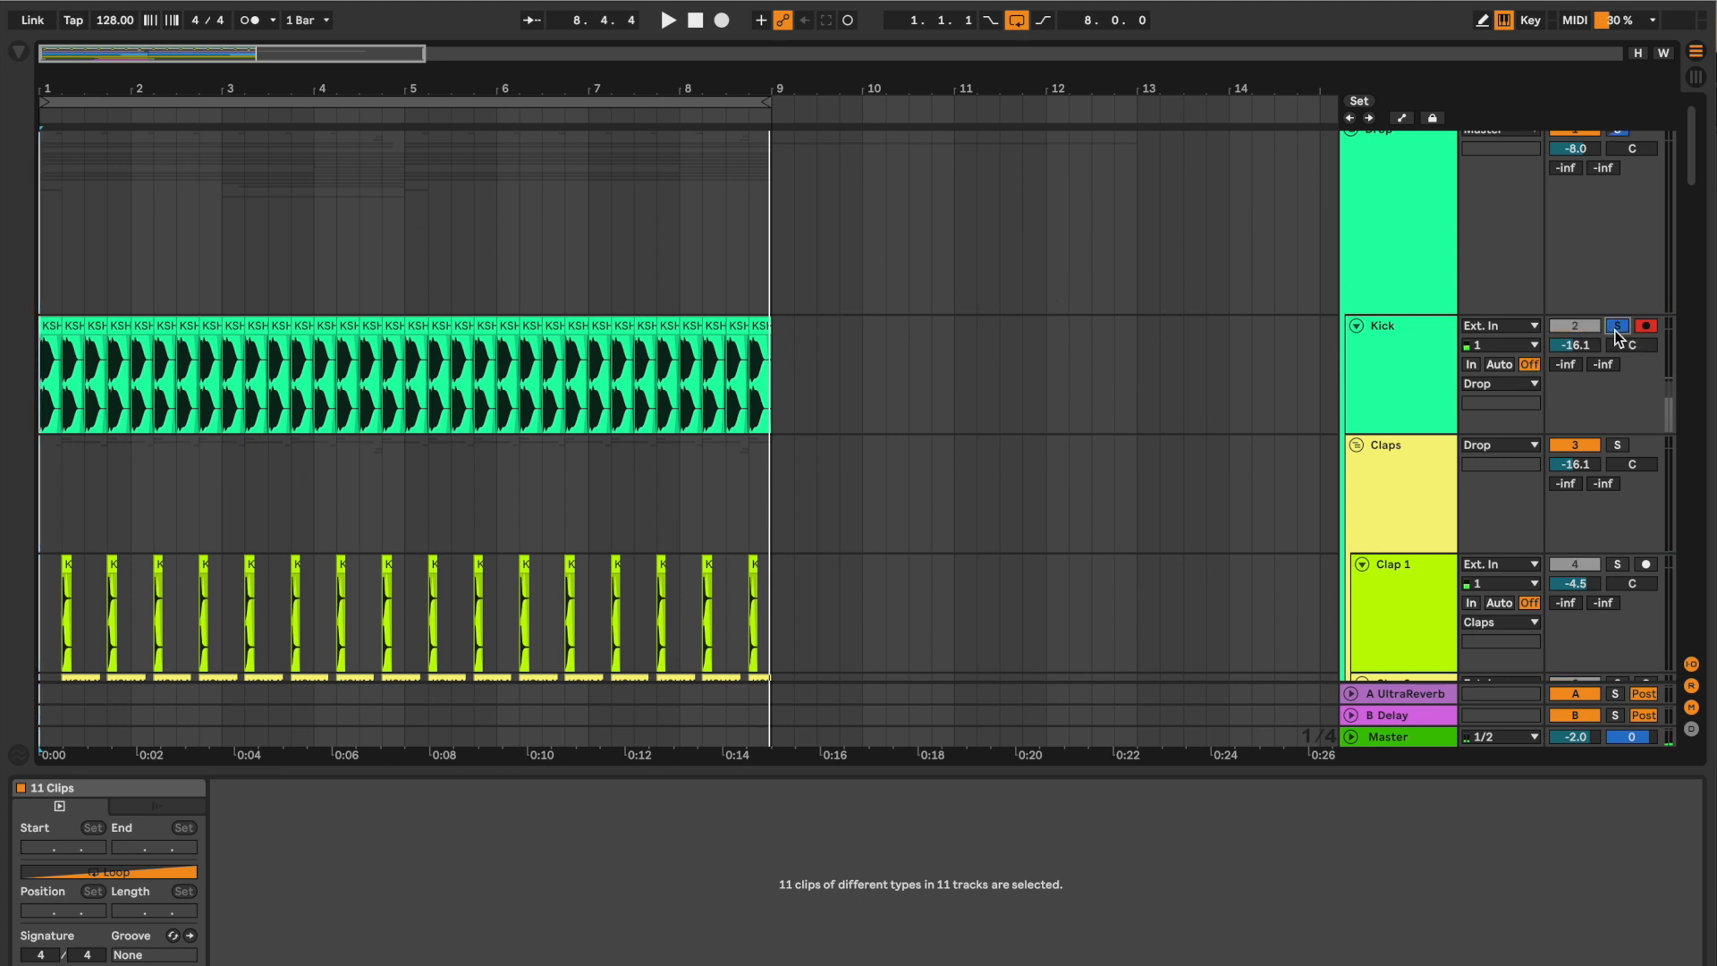
drag(41, 107, 407, 106)
key(space)
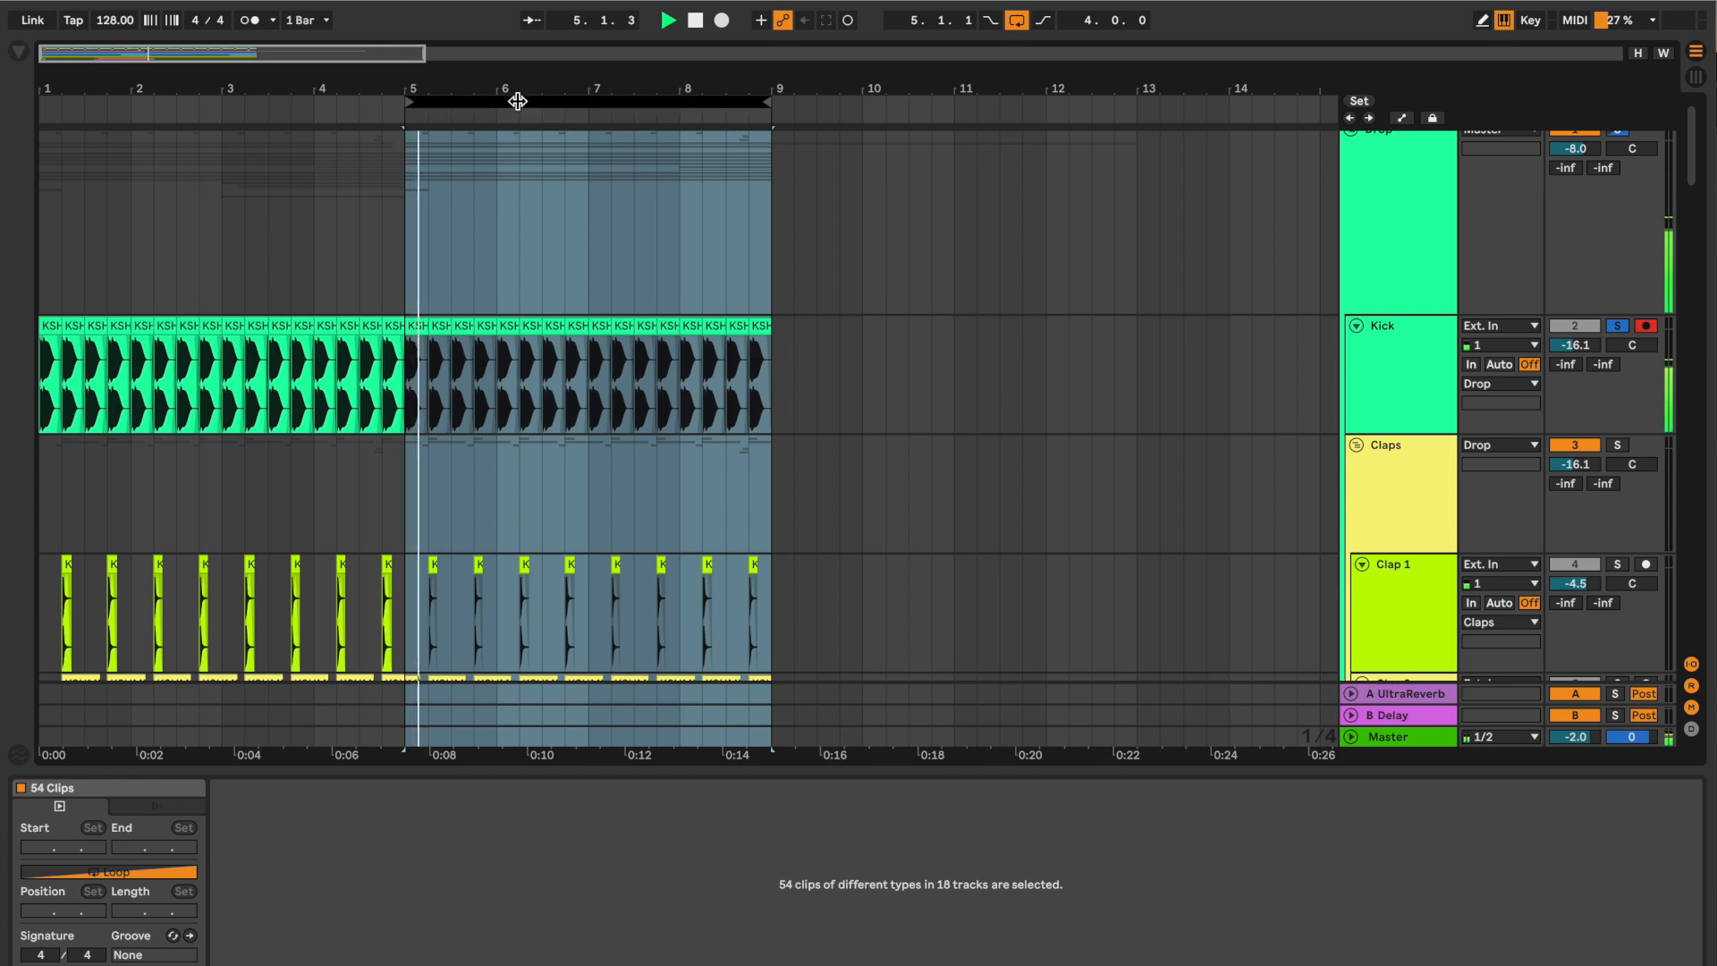
drag(548, 85, 549, 125)
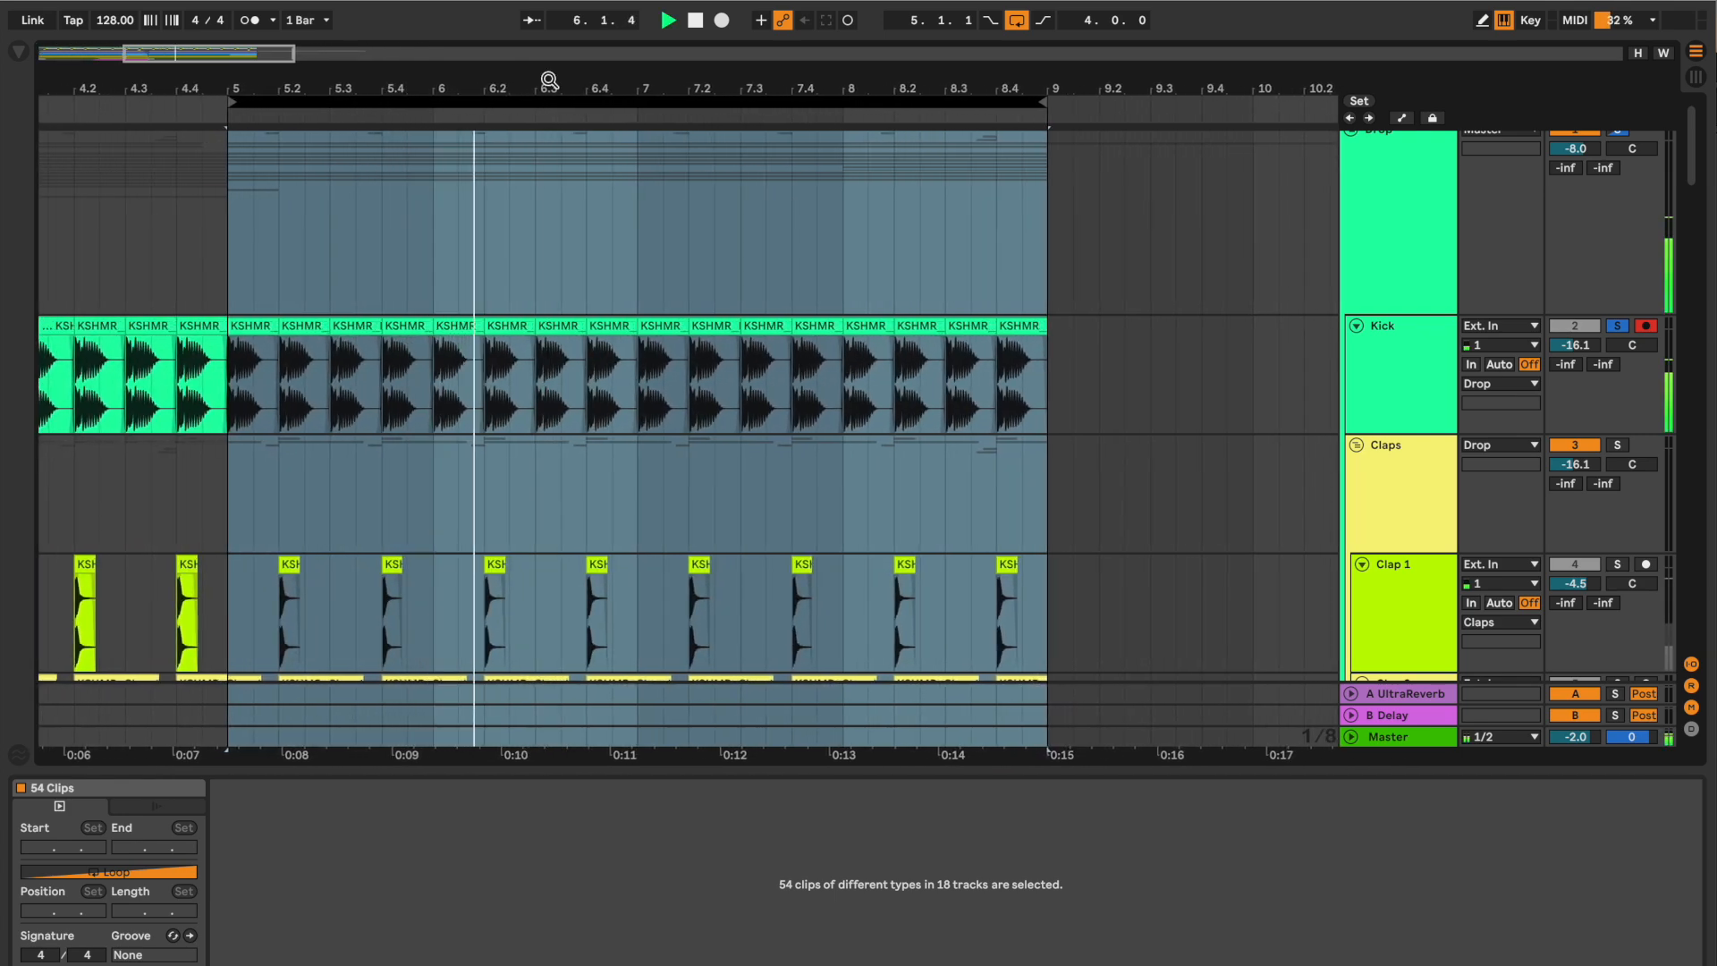
Solo the Claps group, listen to its clap and reverse clap layers, and stop playback.
scroll(614, 249, down, 2)
scroll(1357, 334, down, 5)
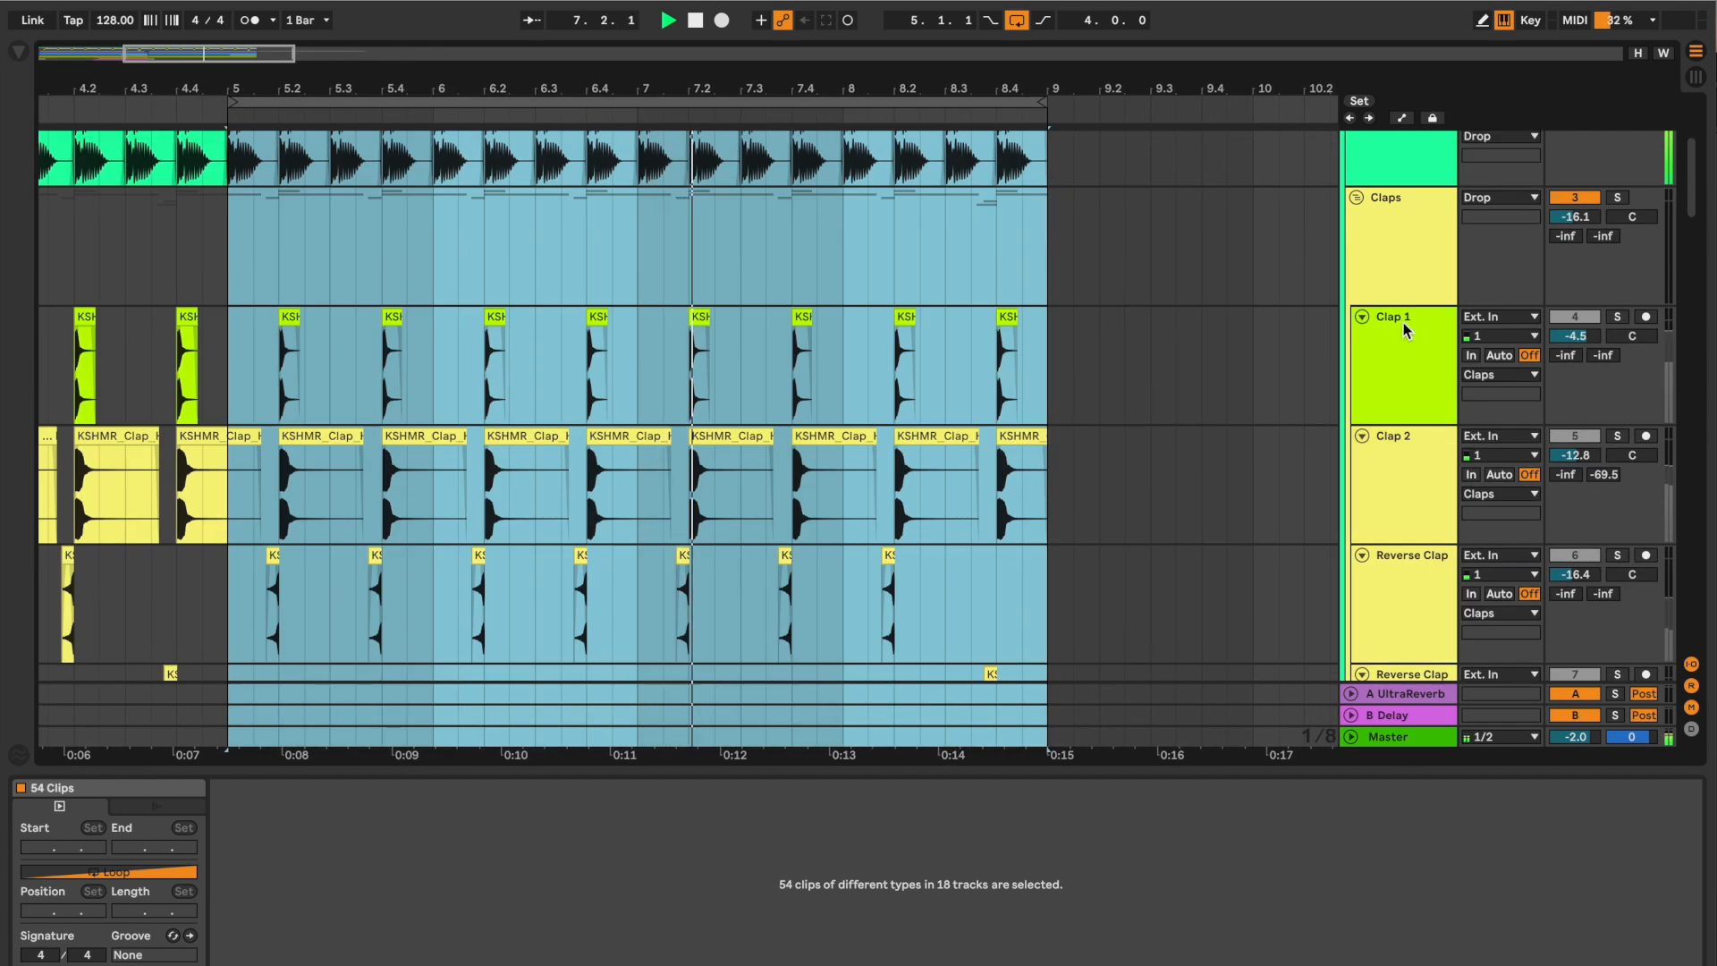
click(1615, 200)
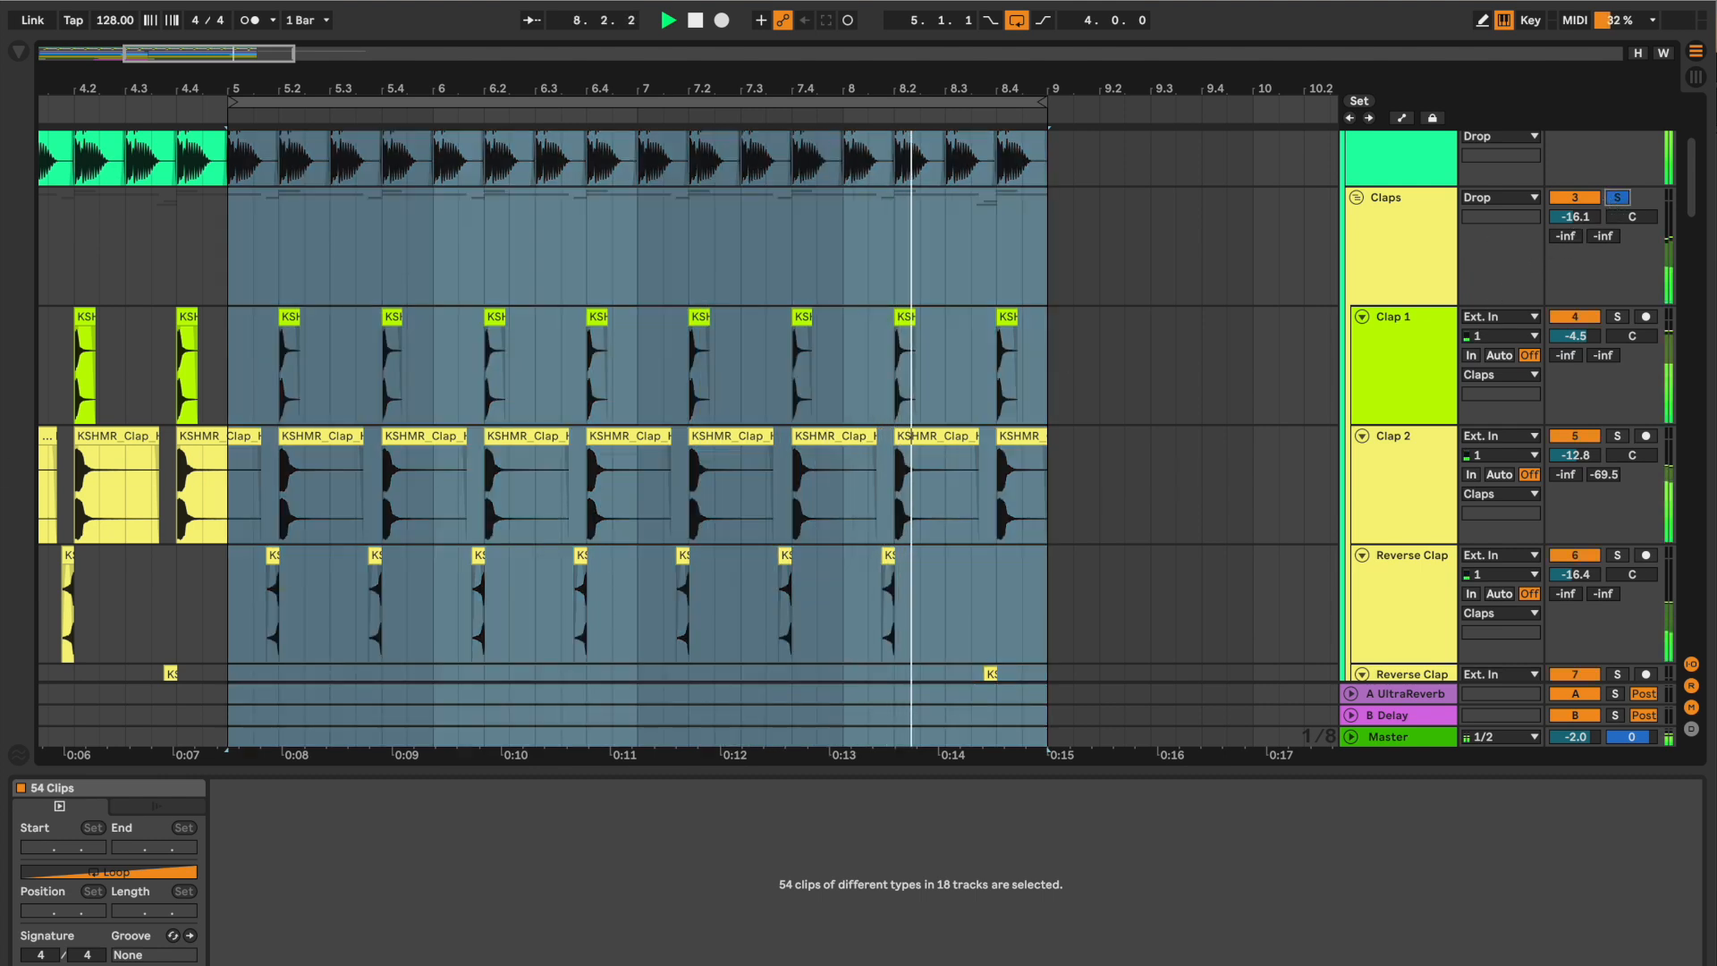
scroll(1179, 271, down, 3)
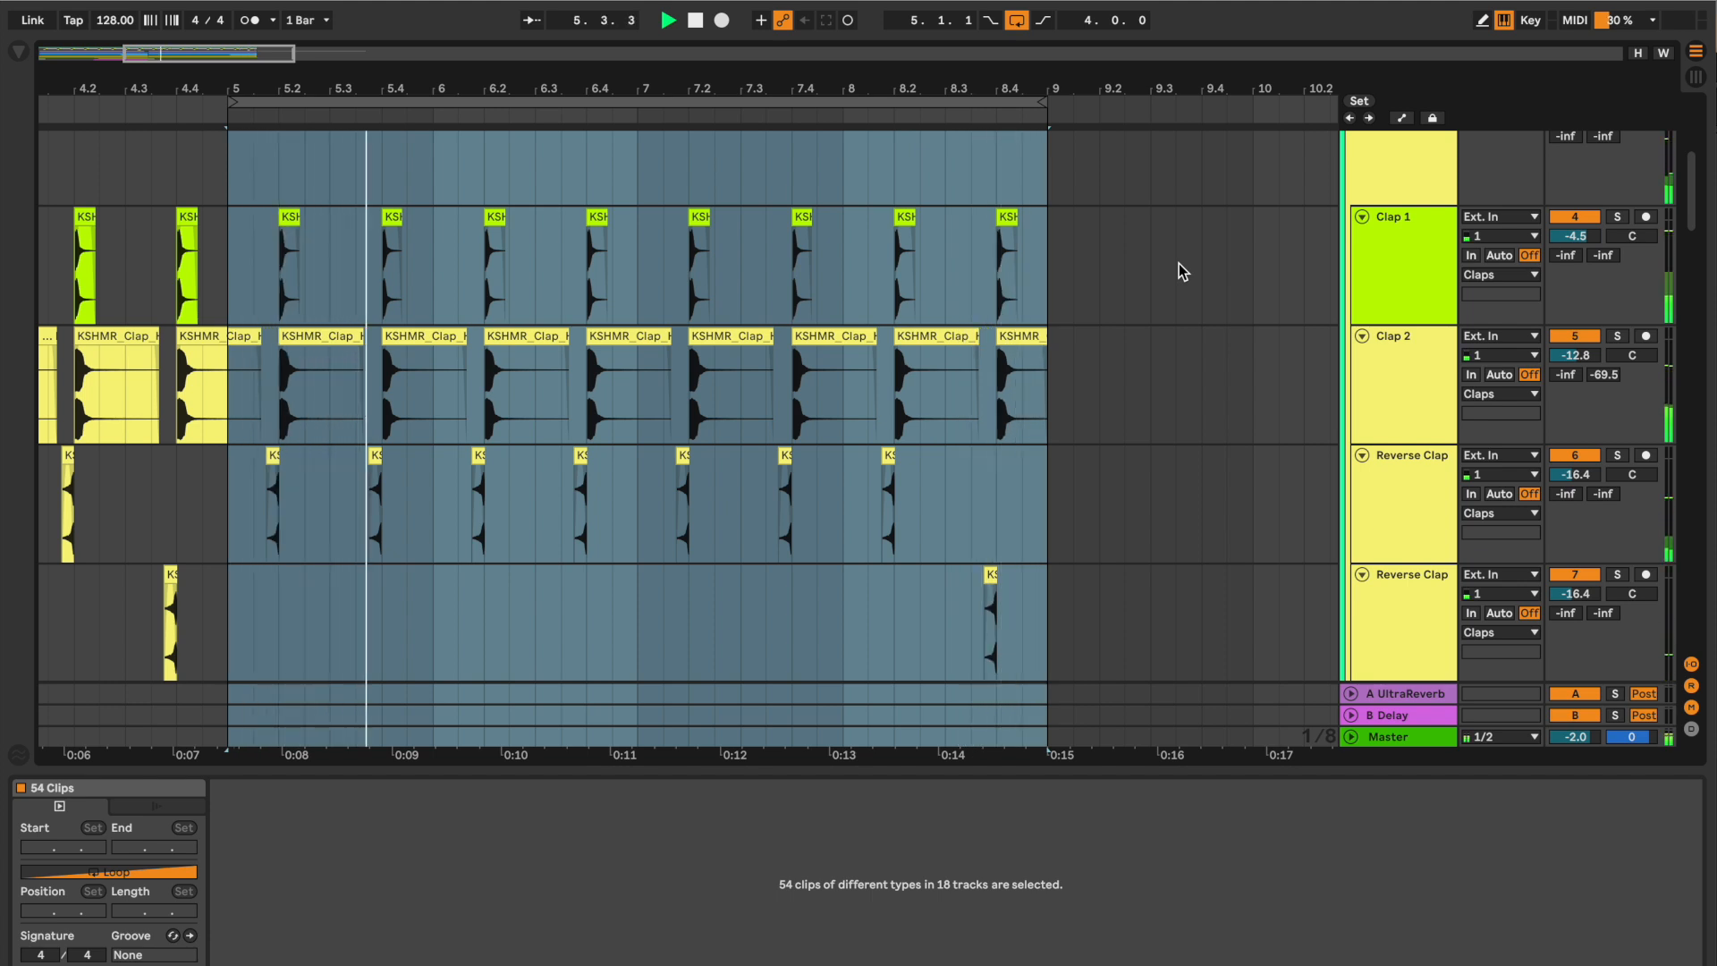
key(space)
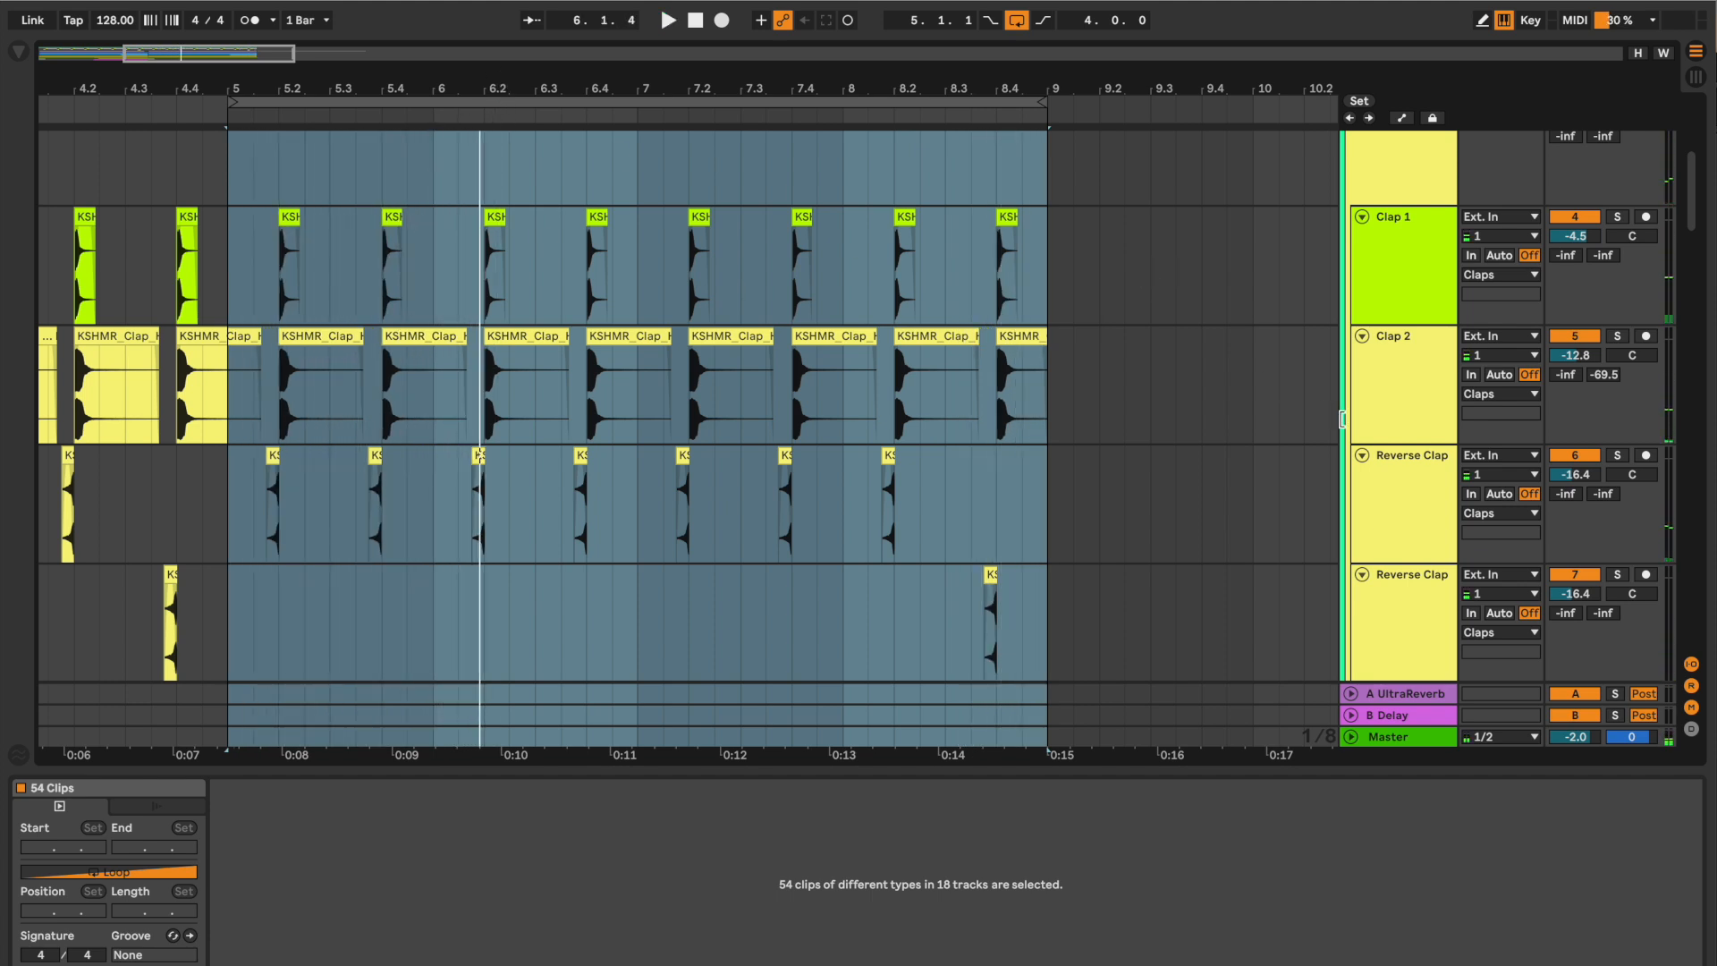
Insert an audio track below Clap 2 and place a reversed copy of a KSHMR_Clap_Hard_04 clip on it at bar 6.
click(1401, 414)
key(ctrl+t)
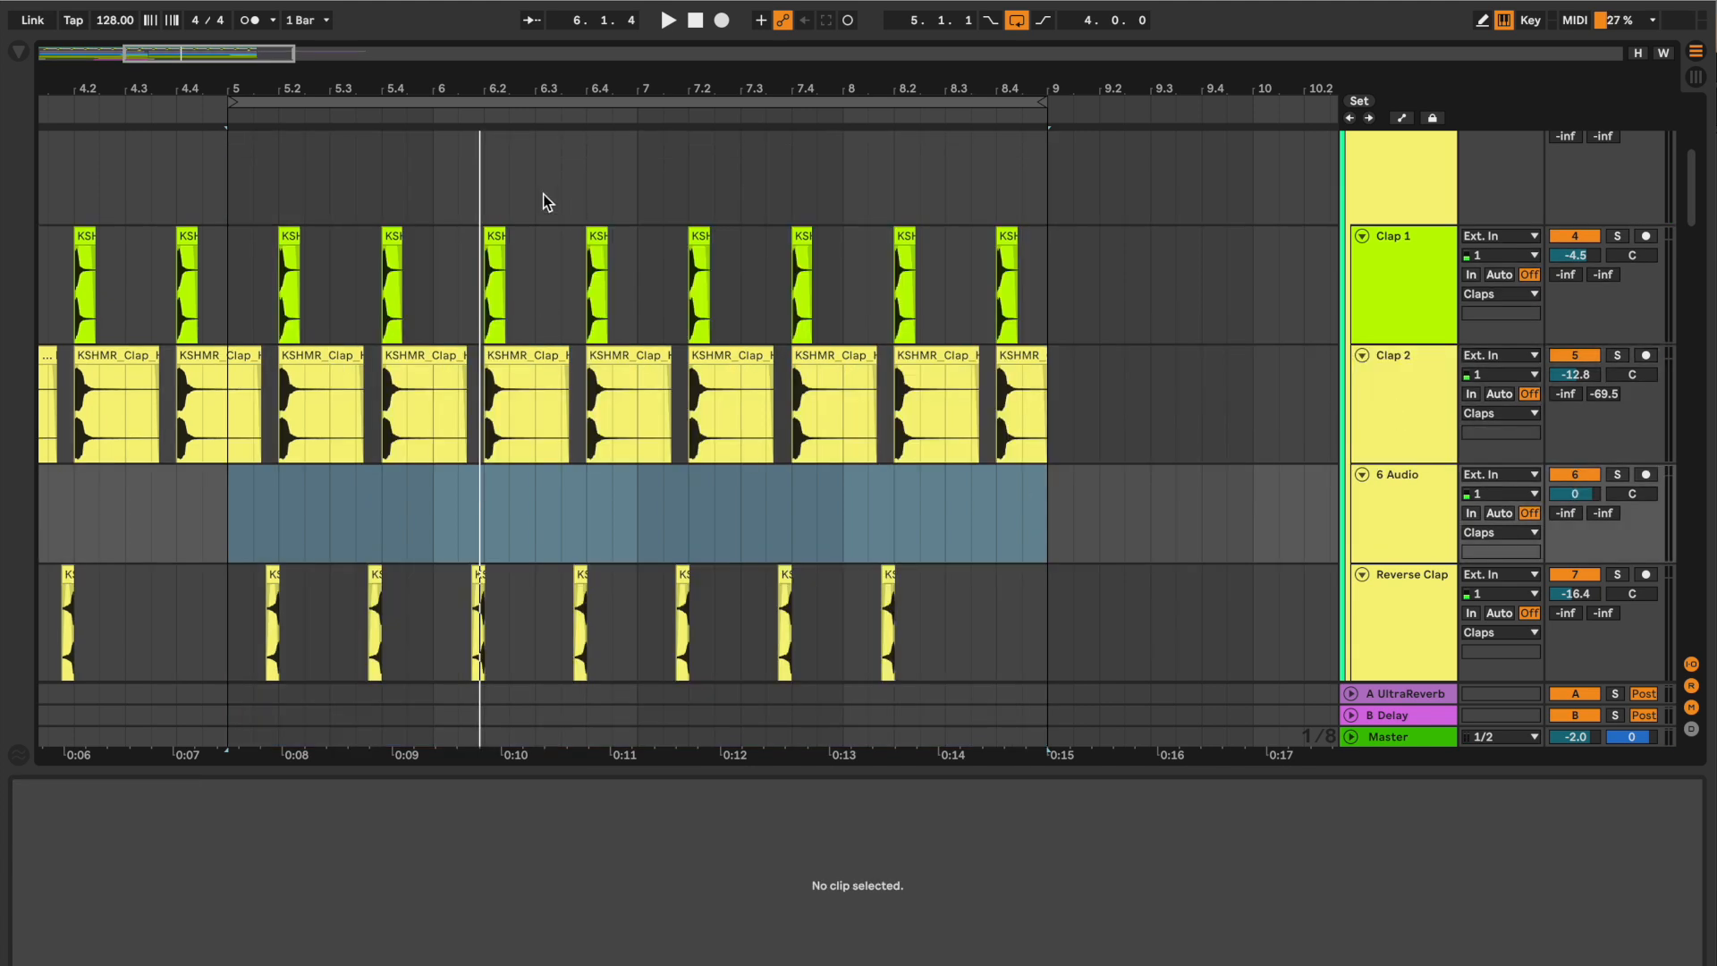
drag(500, 85, 492, 288)
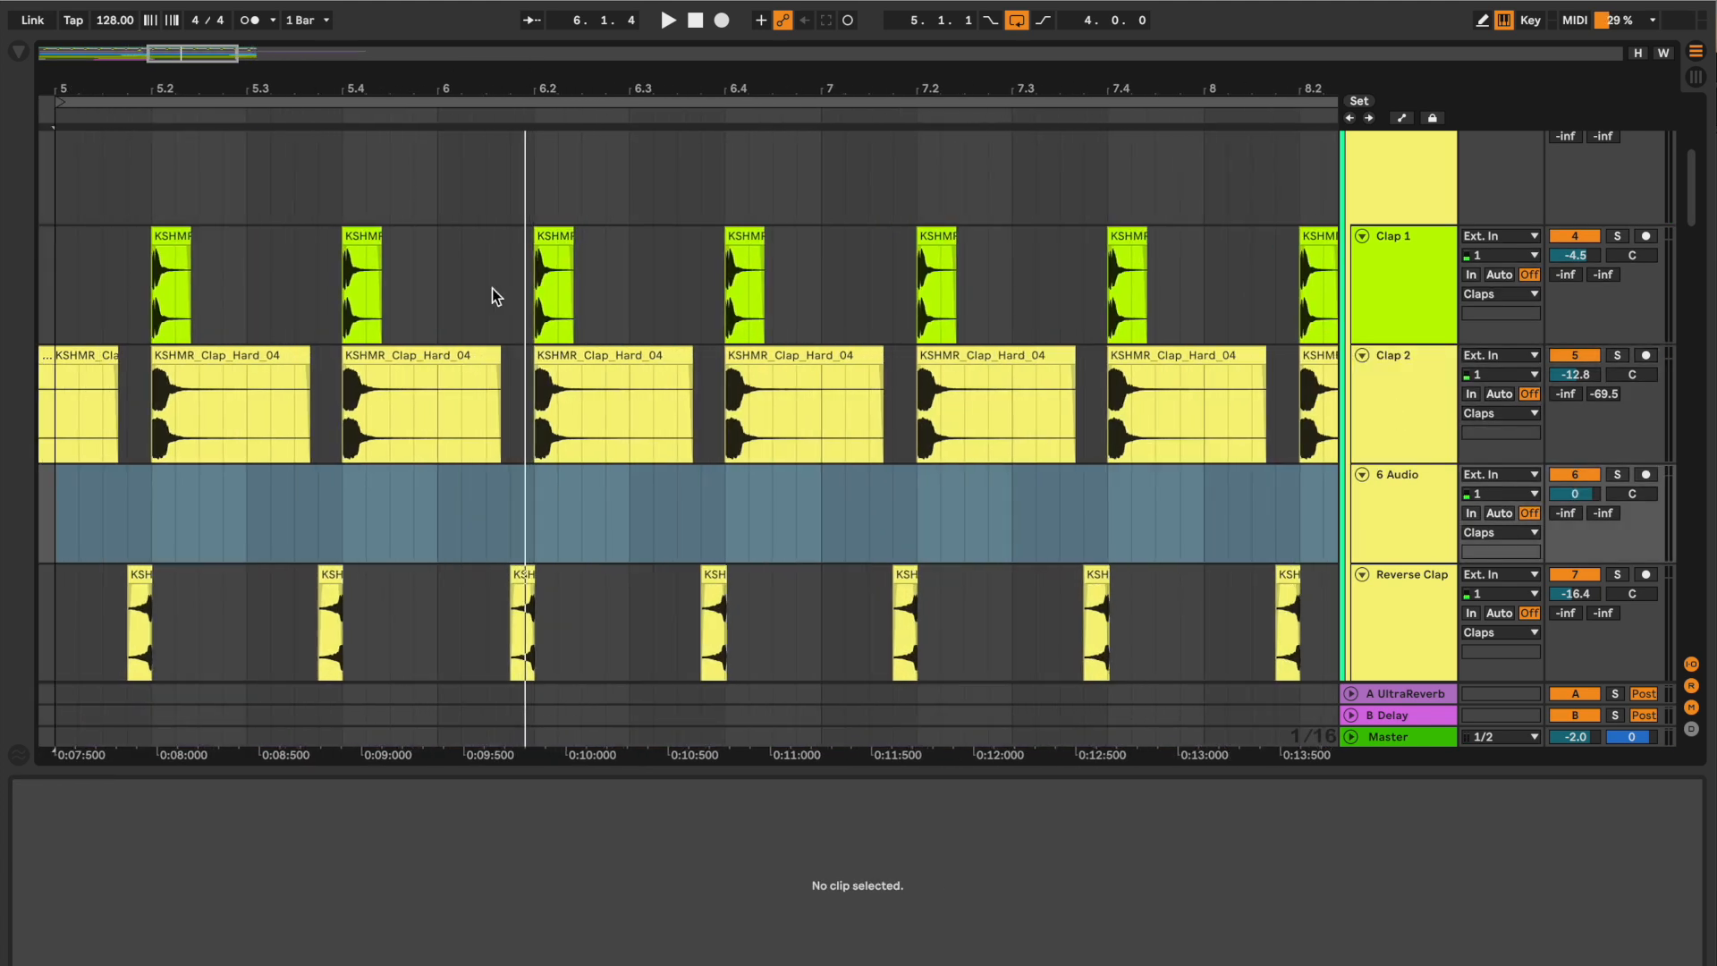
click(426, 358)
drag(395, 358, 438, 479)
key(r)
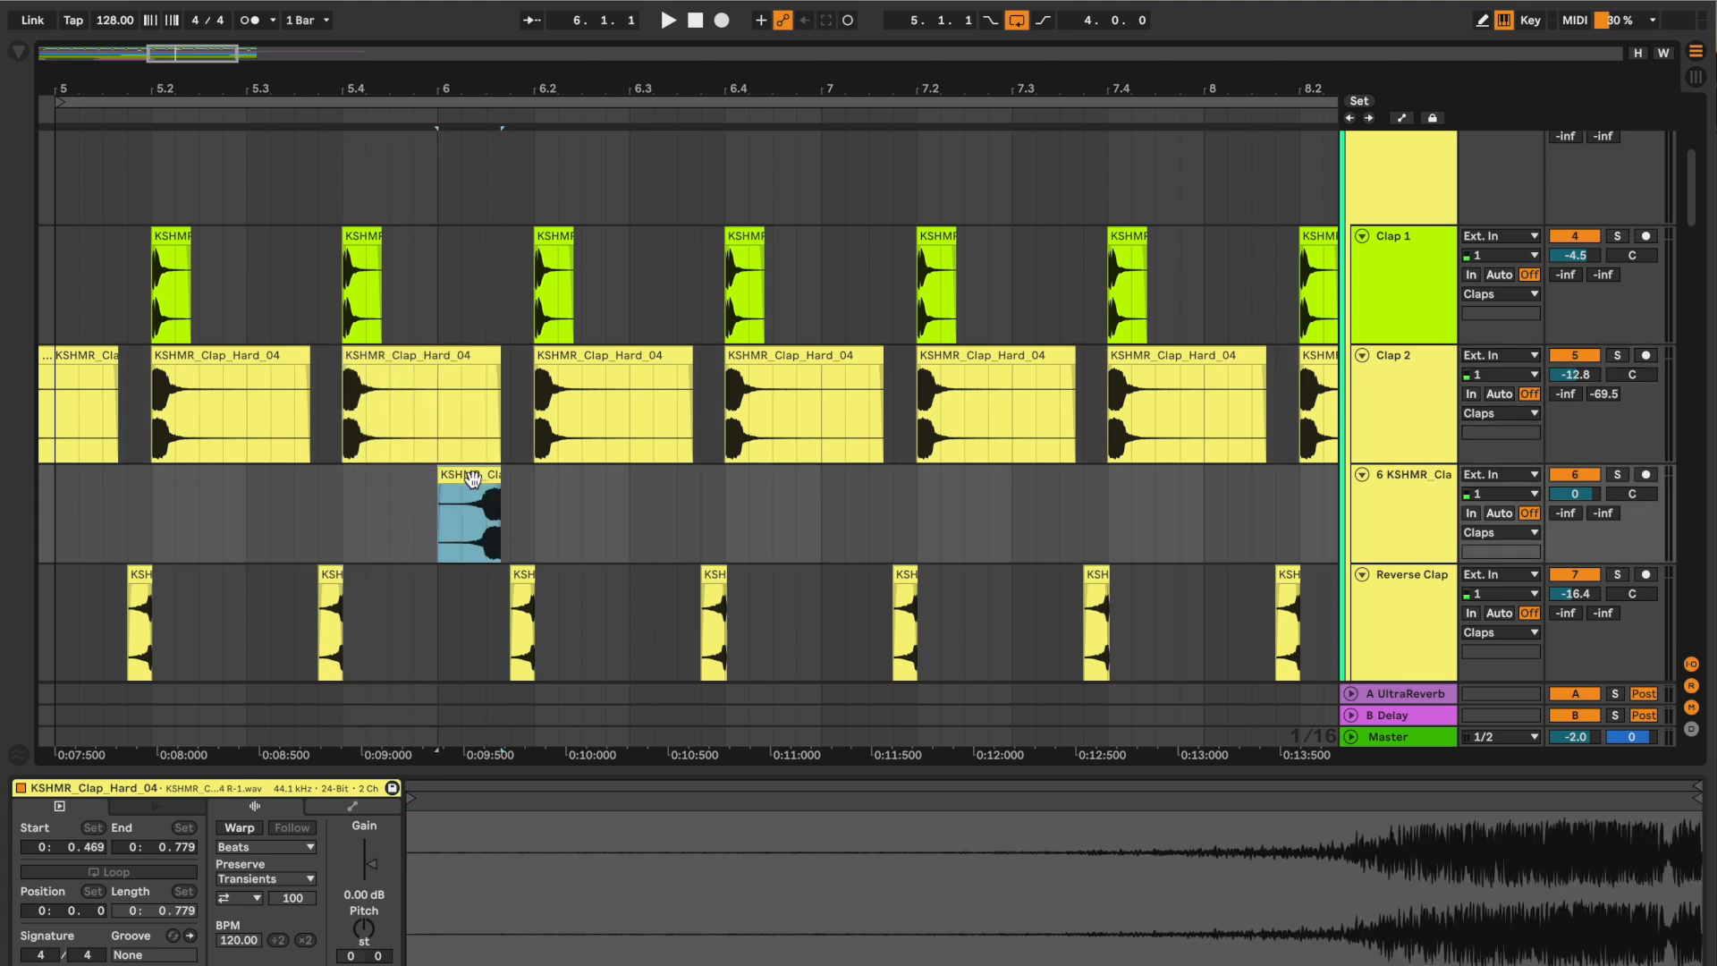
Shorten the reversed clap to end at 5.4 with short fades at both ends, and solo its track together with Clap 2.
drag(499, 474, 315, 480)
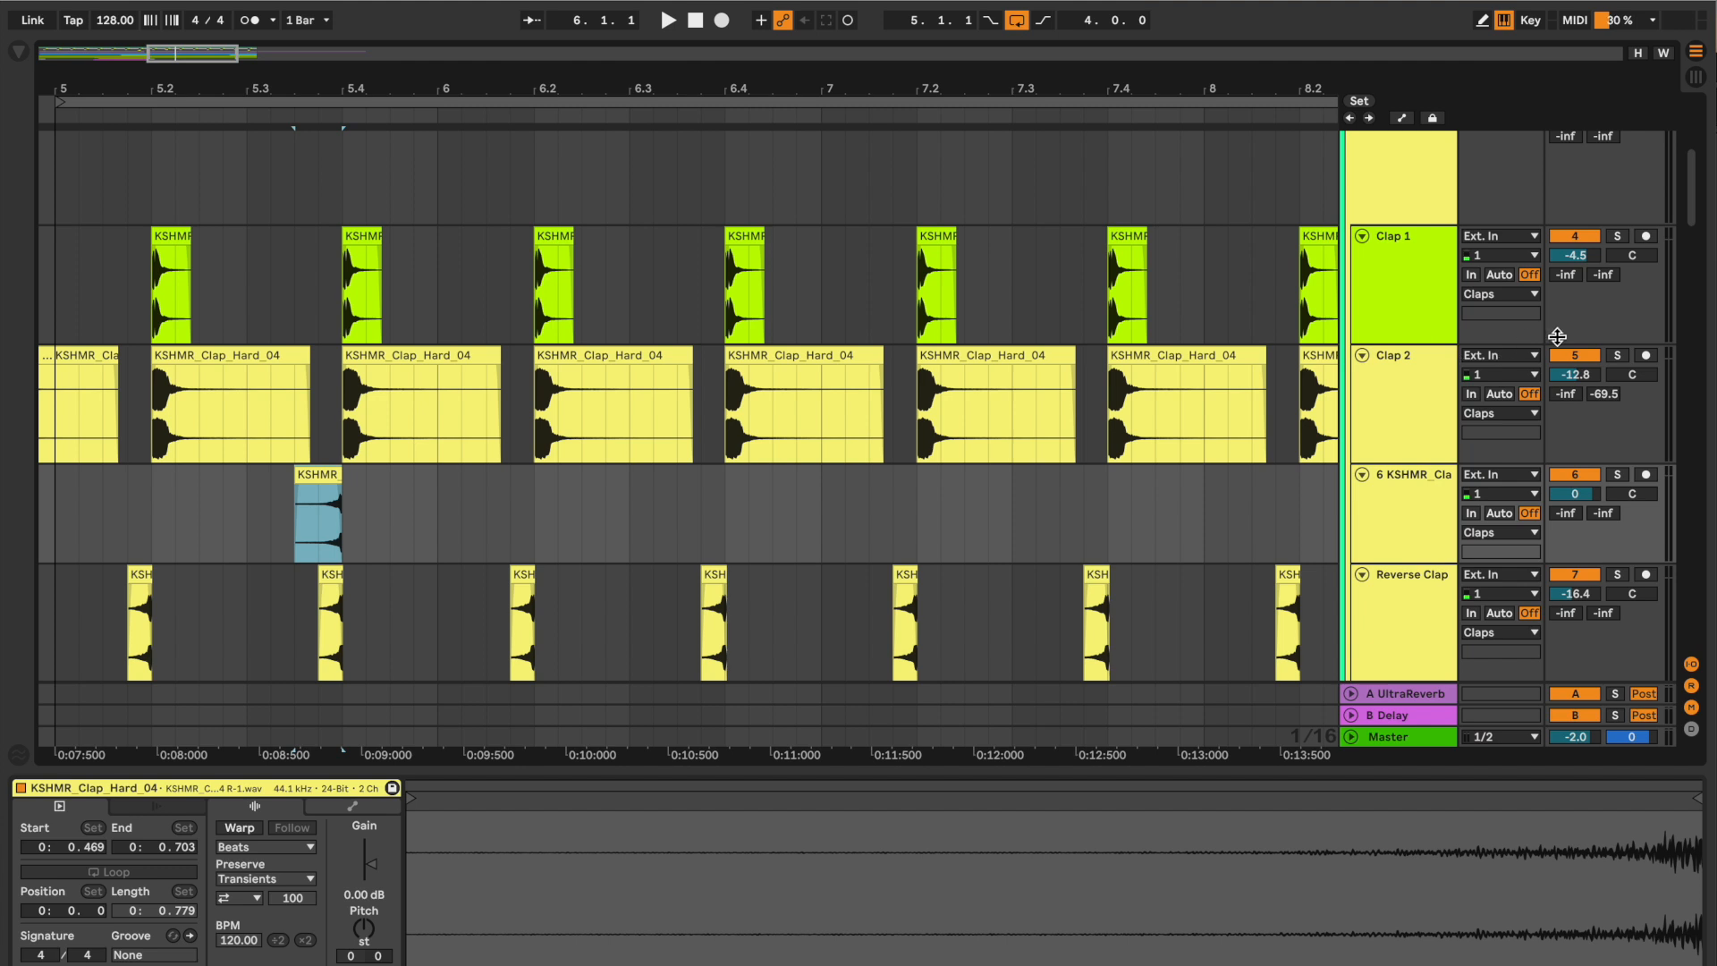
click(1619, 356)
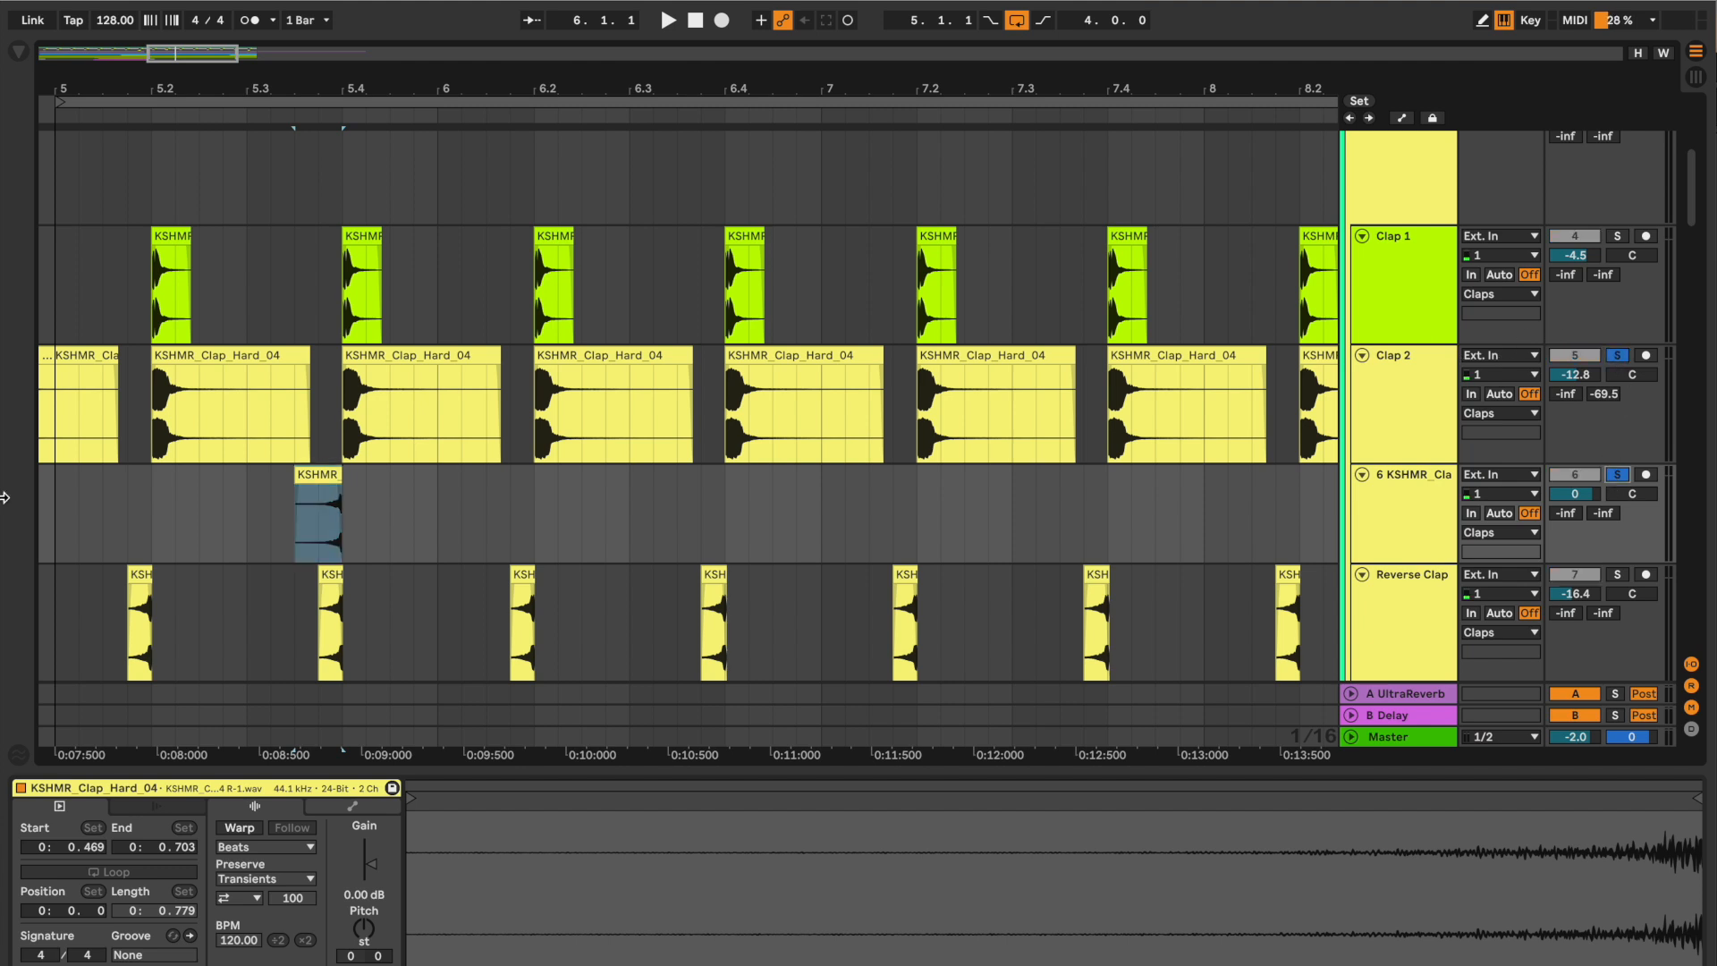
drag(302, 89, 364, 411)
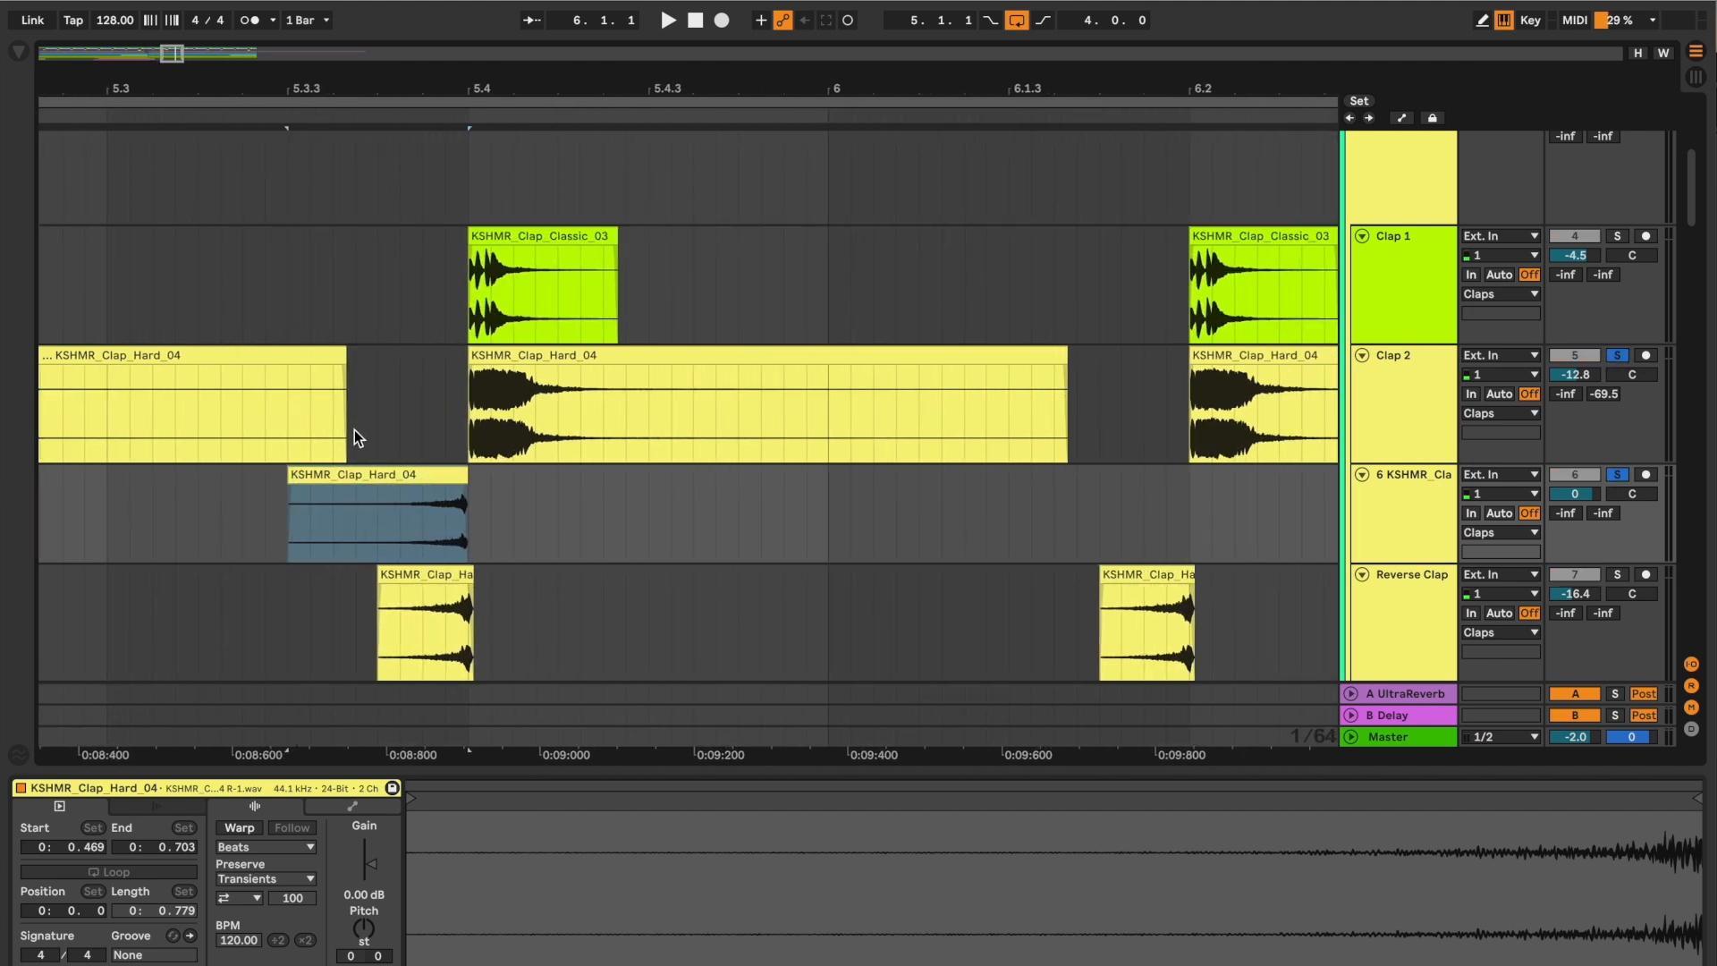
click(292, 488)
drag(464, 489, 456, 490)
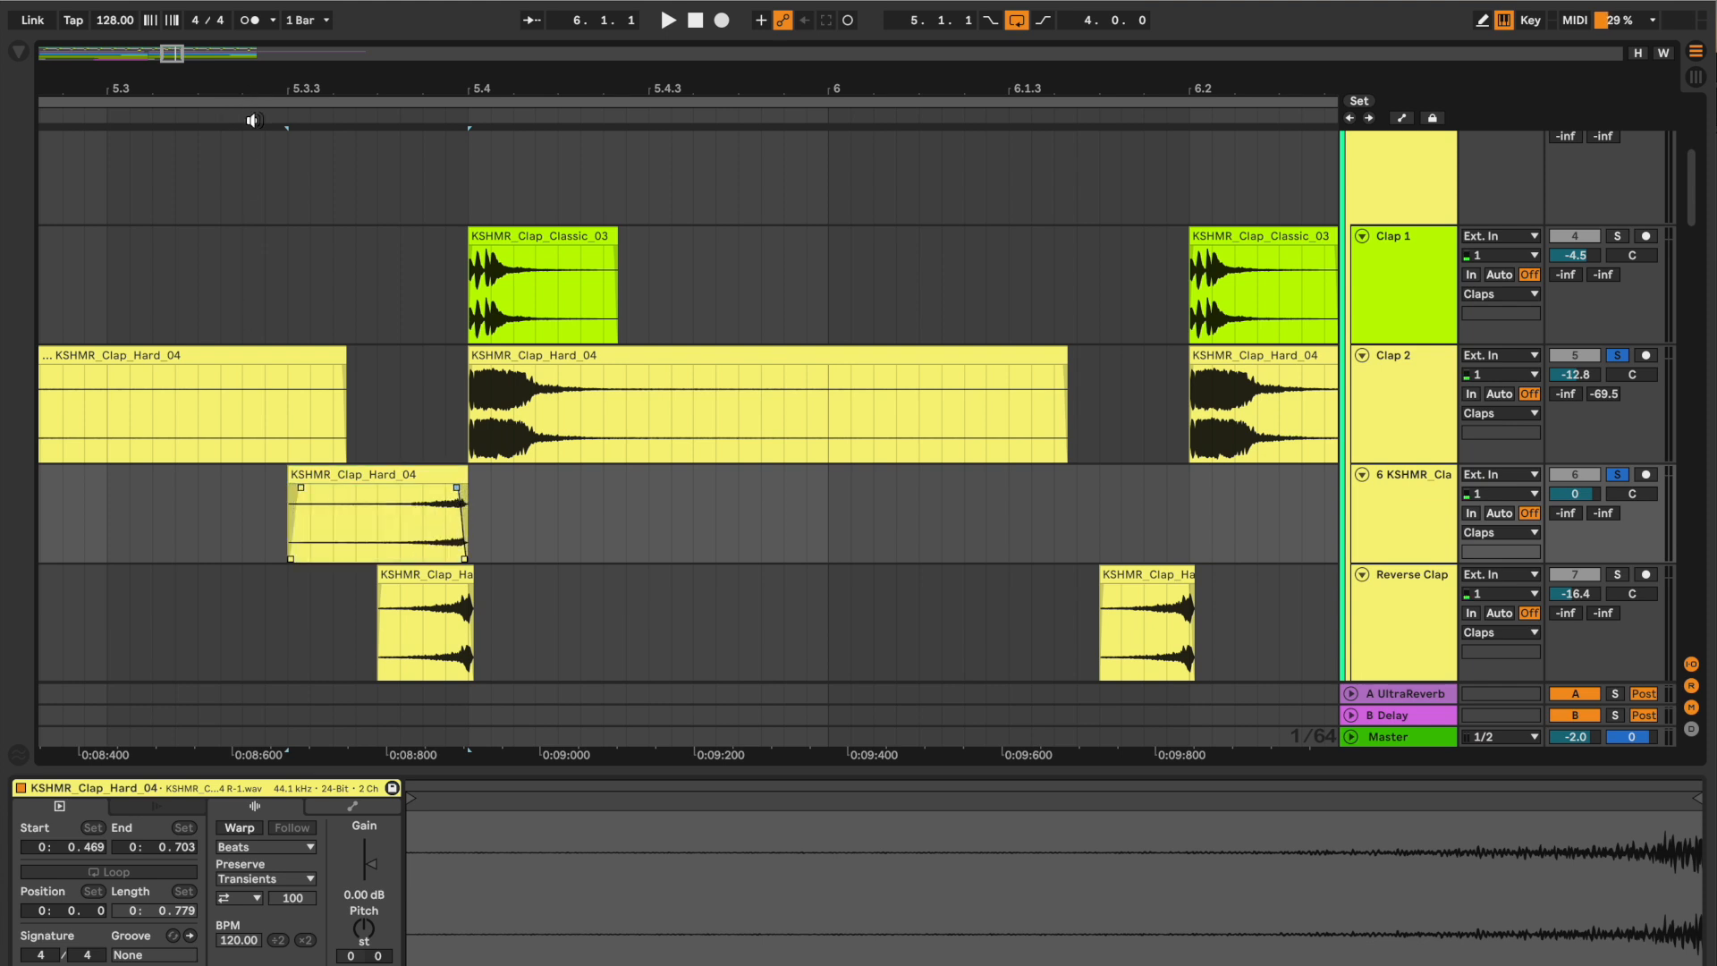
Audition the reversed clap with Clap 2, and shift it slightly later so it overlaps the clap at 5.4.
key(space)
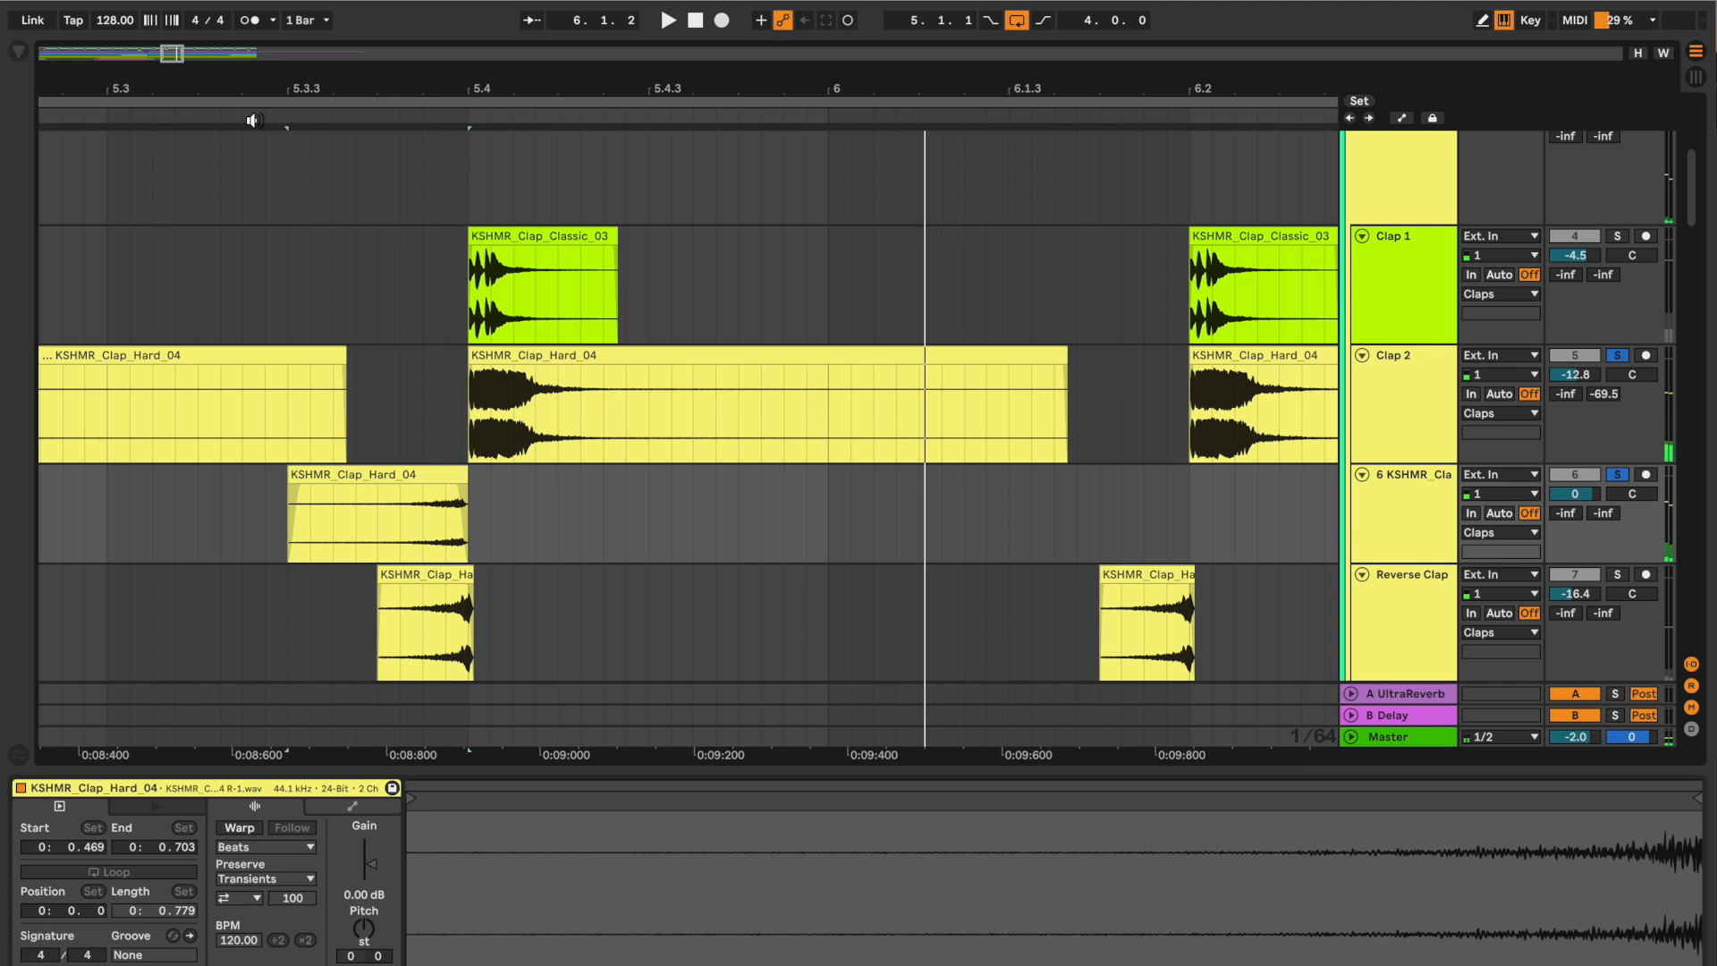
drag(390, 472, 413, 475)
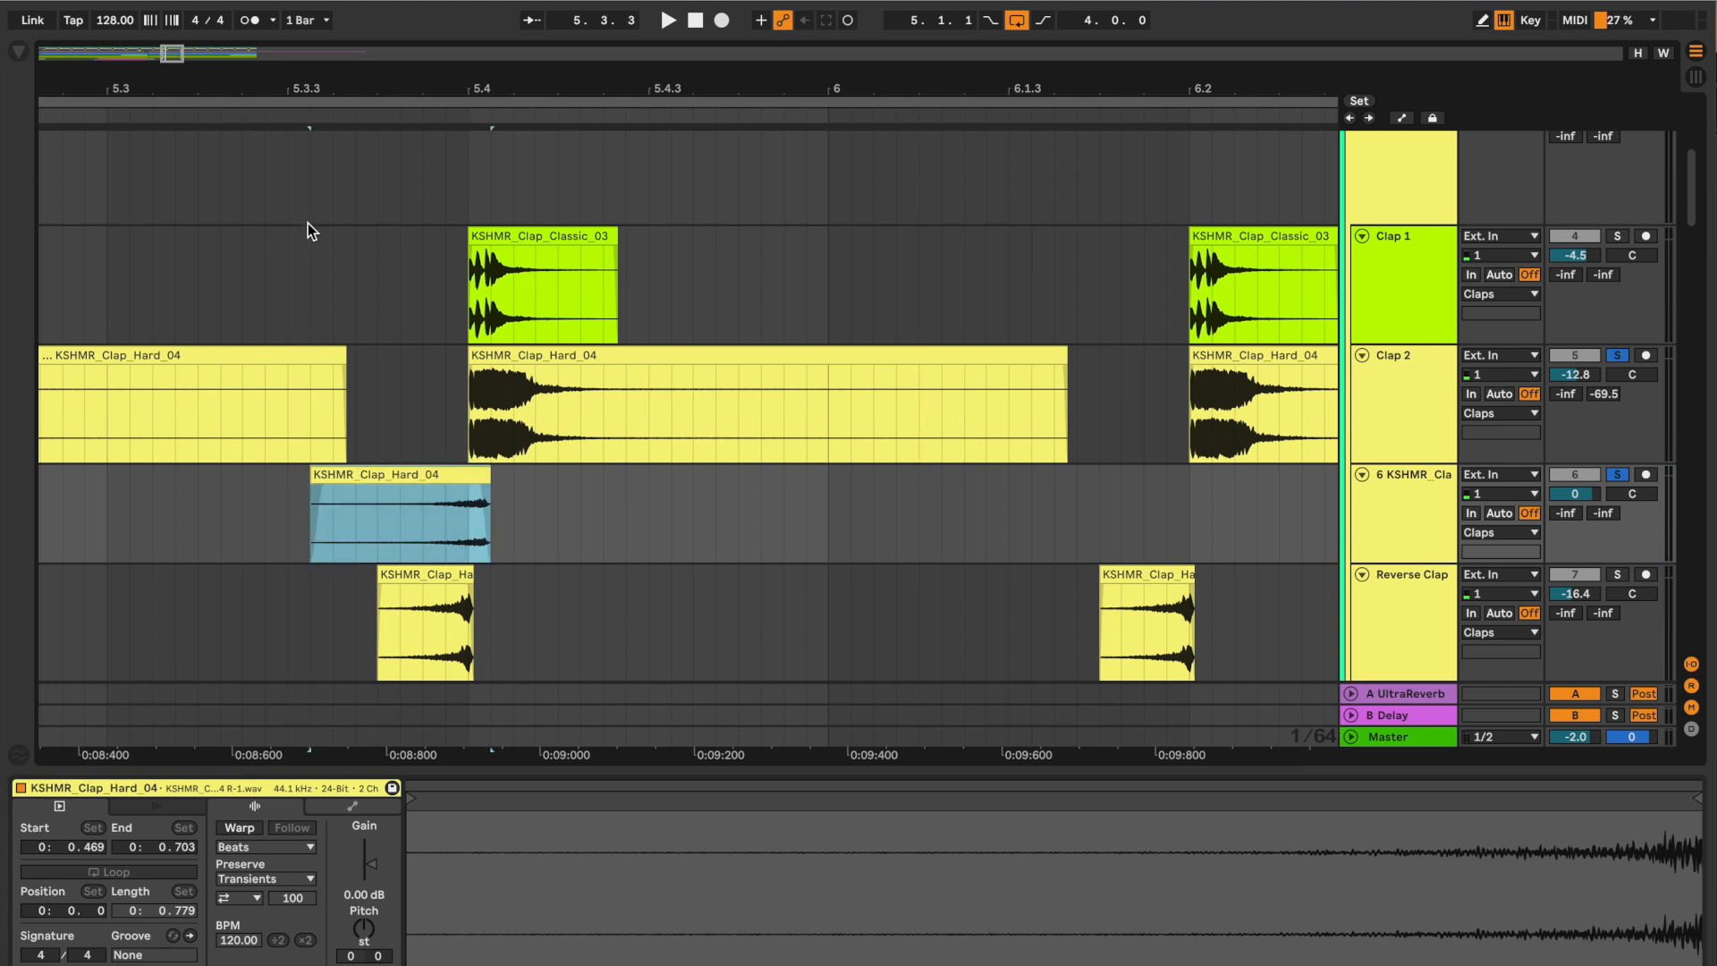
click(299, 119)
key(space)
Delete the added audio track holding the reversed clap copy.
drag(424, 93, 415, 29)
click(1375, 545)
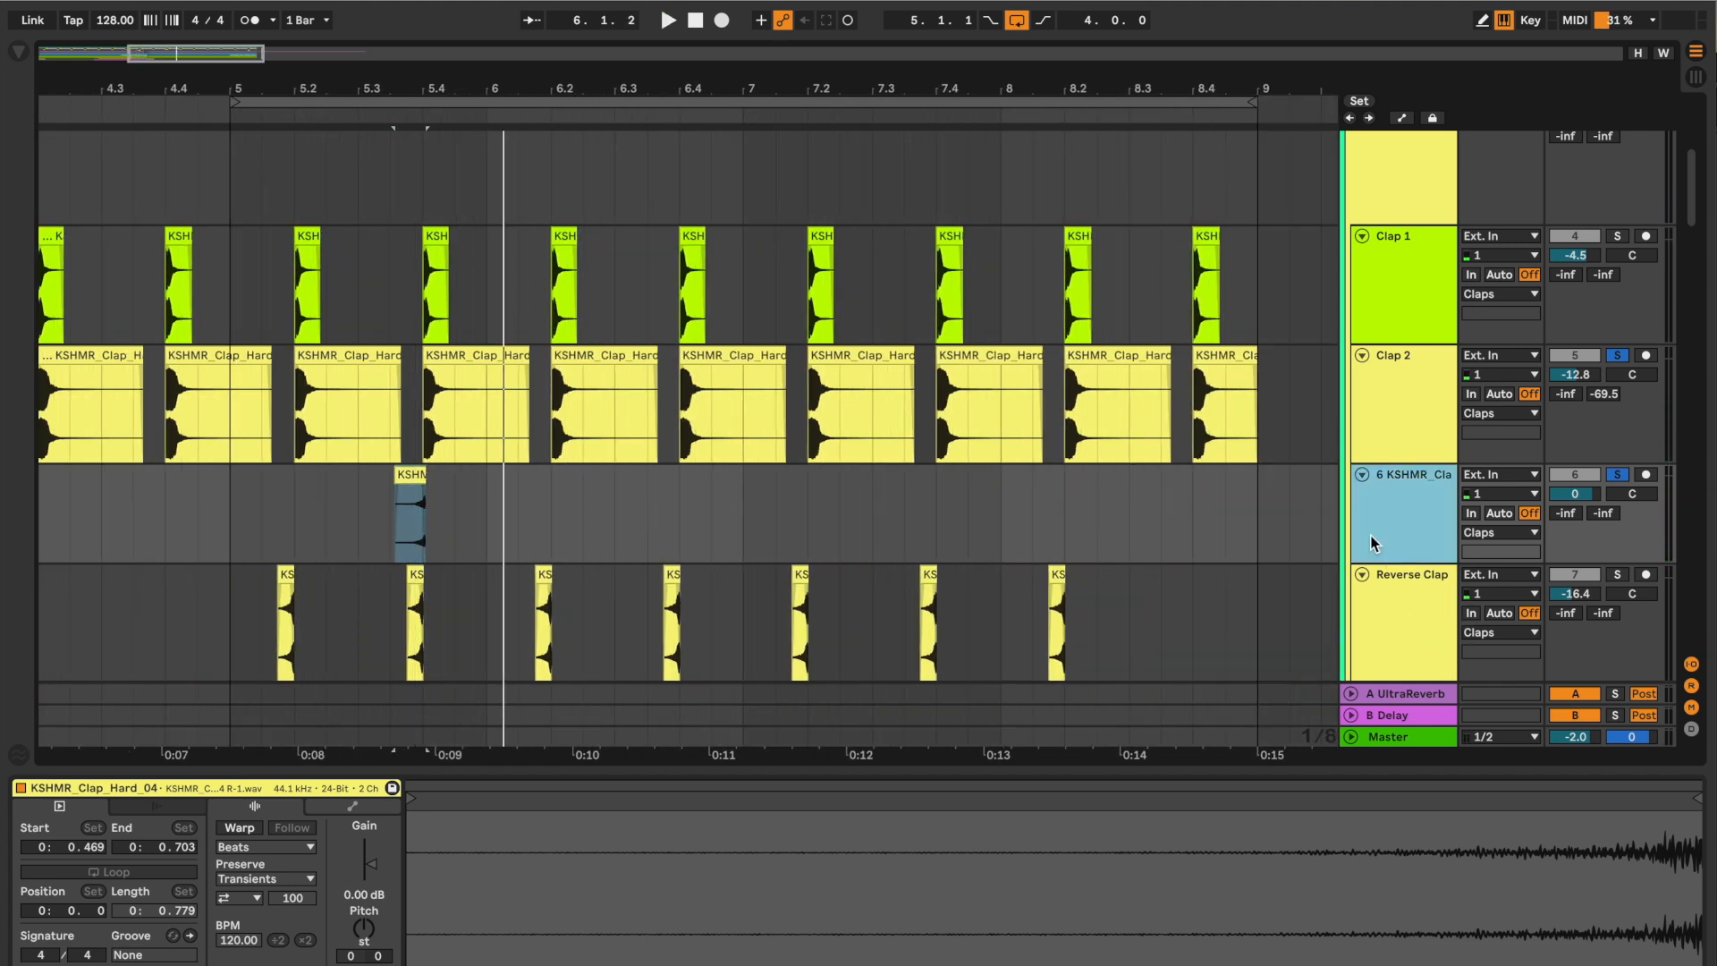
key(Delete)
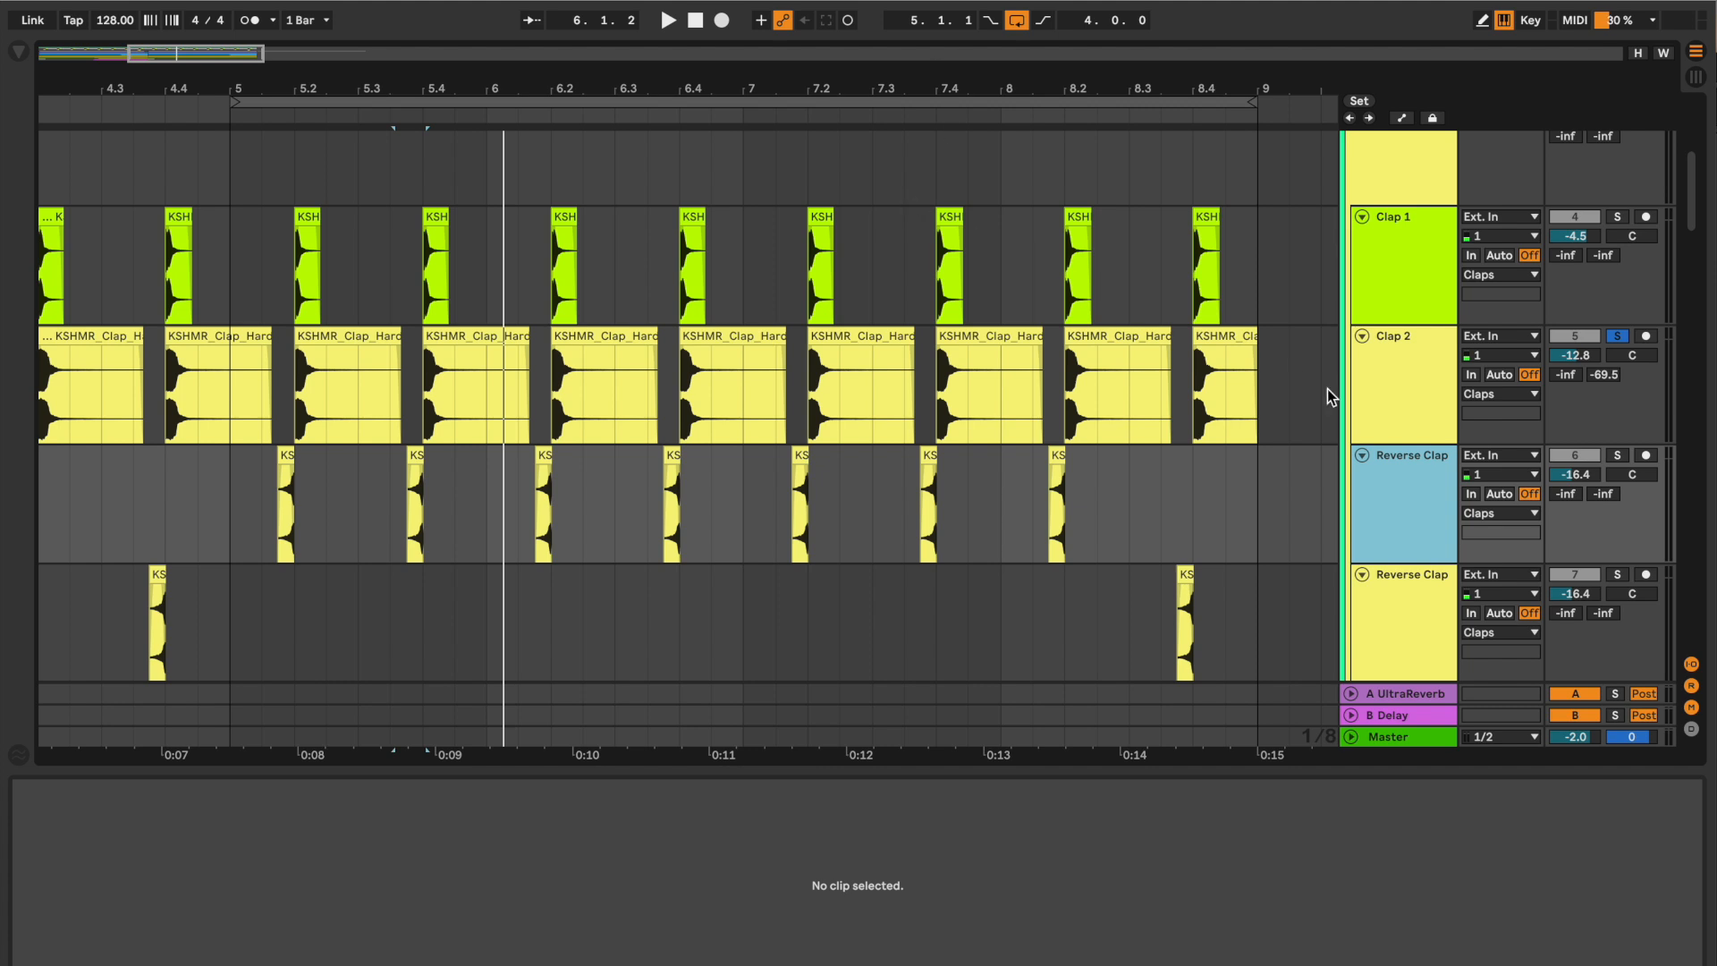
Delete the Captain Chords clip that starts at bar 9 on the Chords track.
scroll(1216, 331, down, 8)
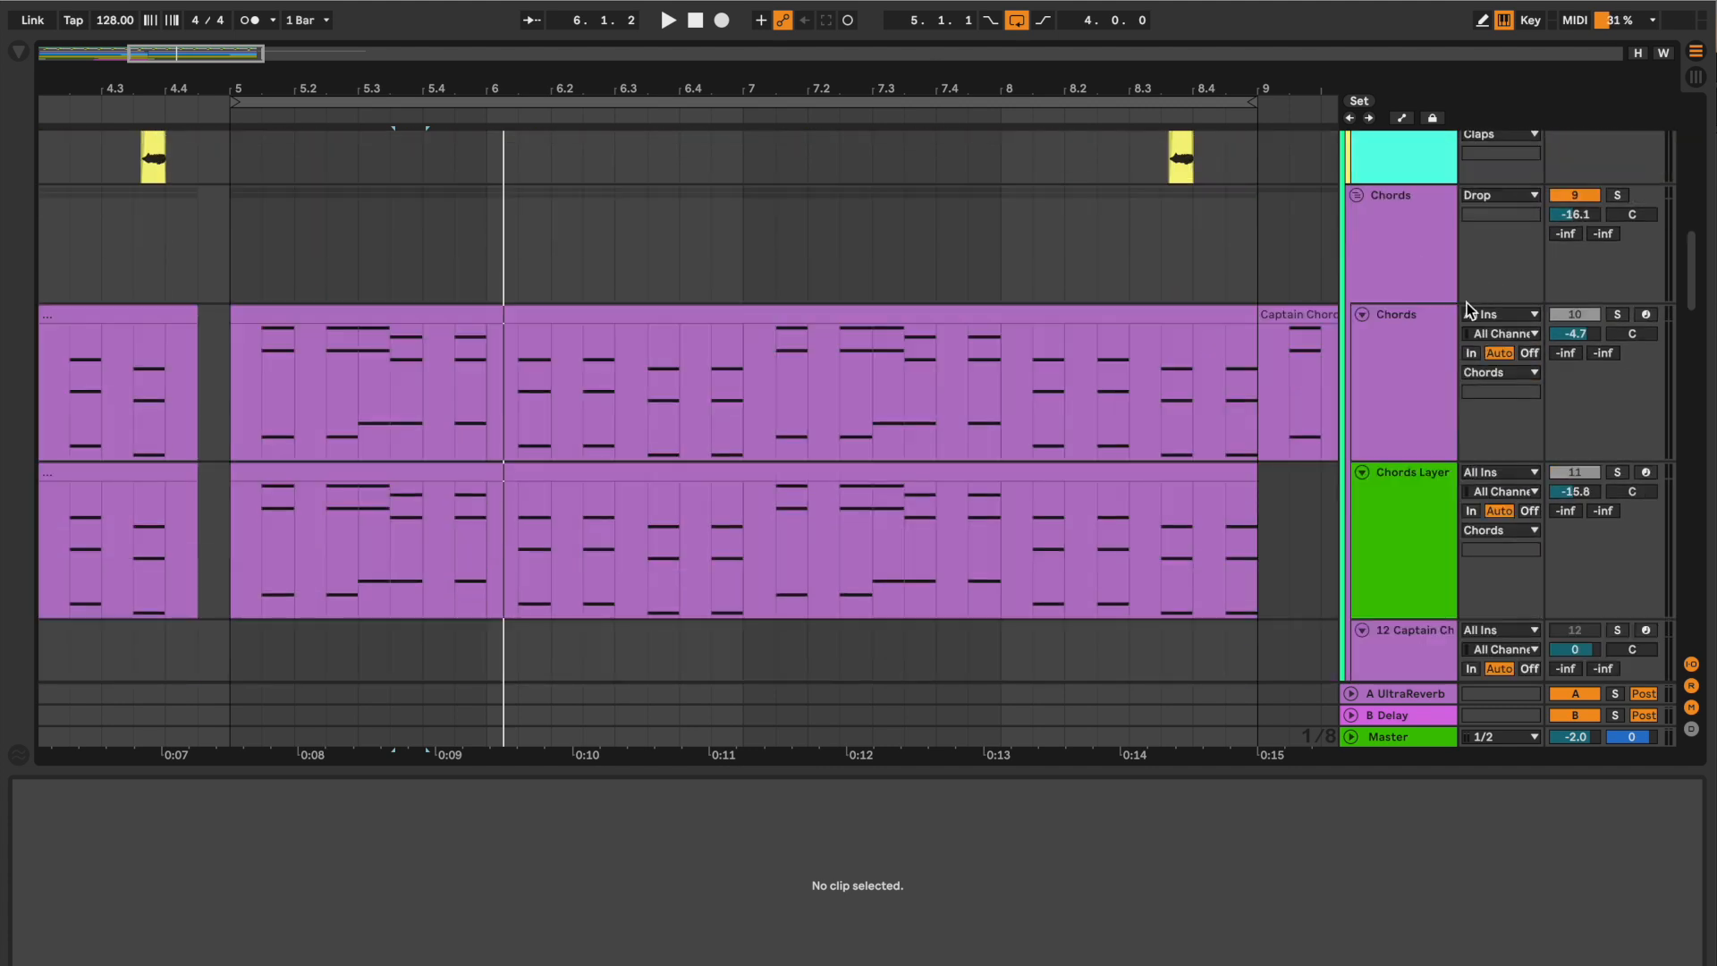
click(1392, 363)
scroll(1393, 394, down, 2)
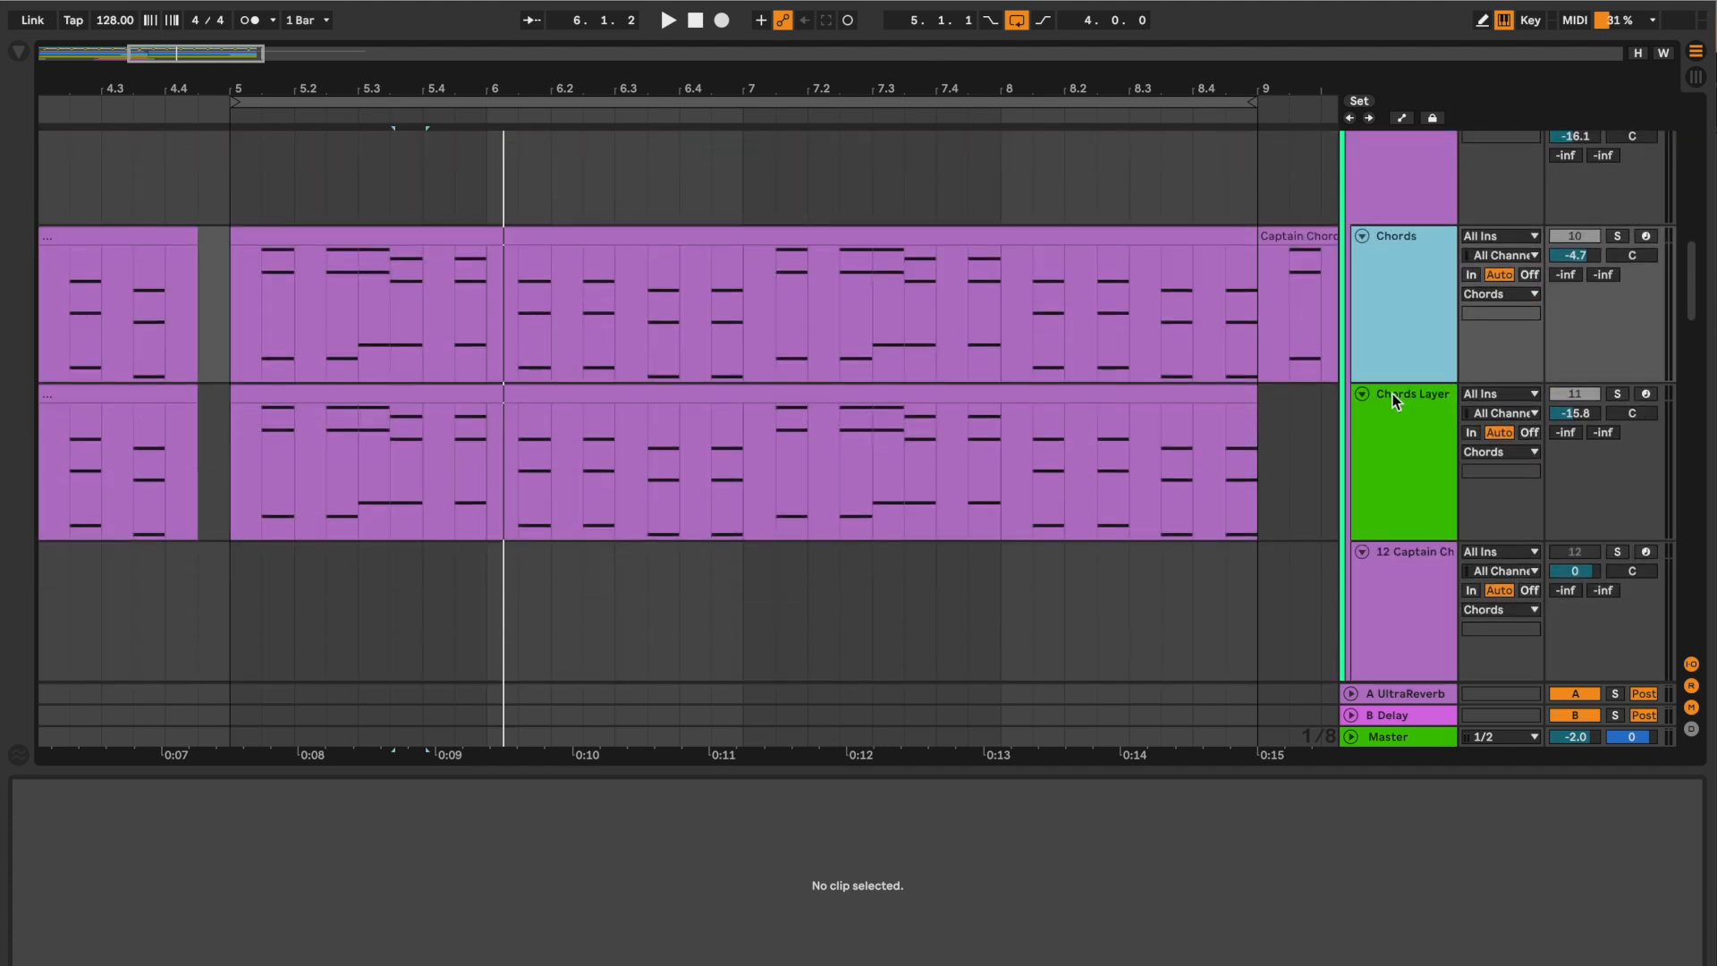
click(1311, 238)
key(Delete)
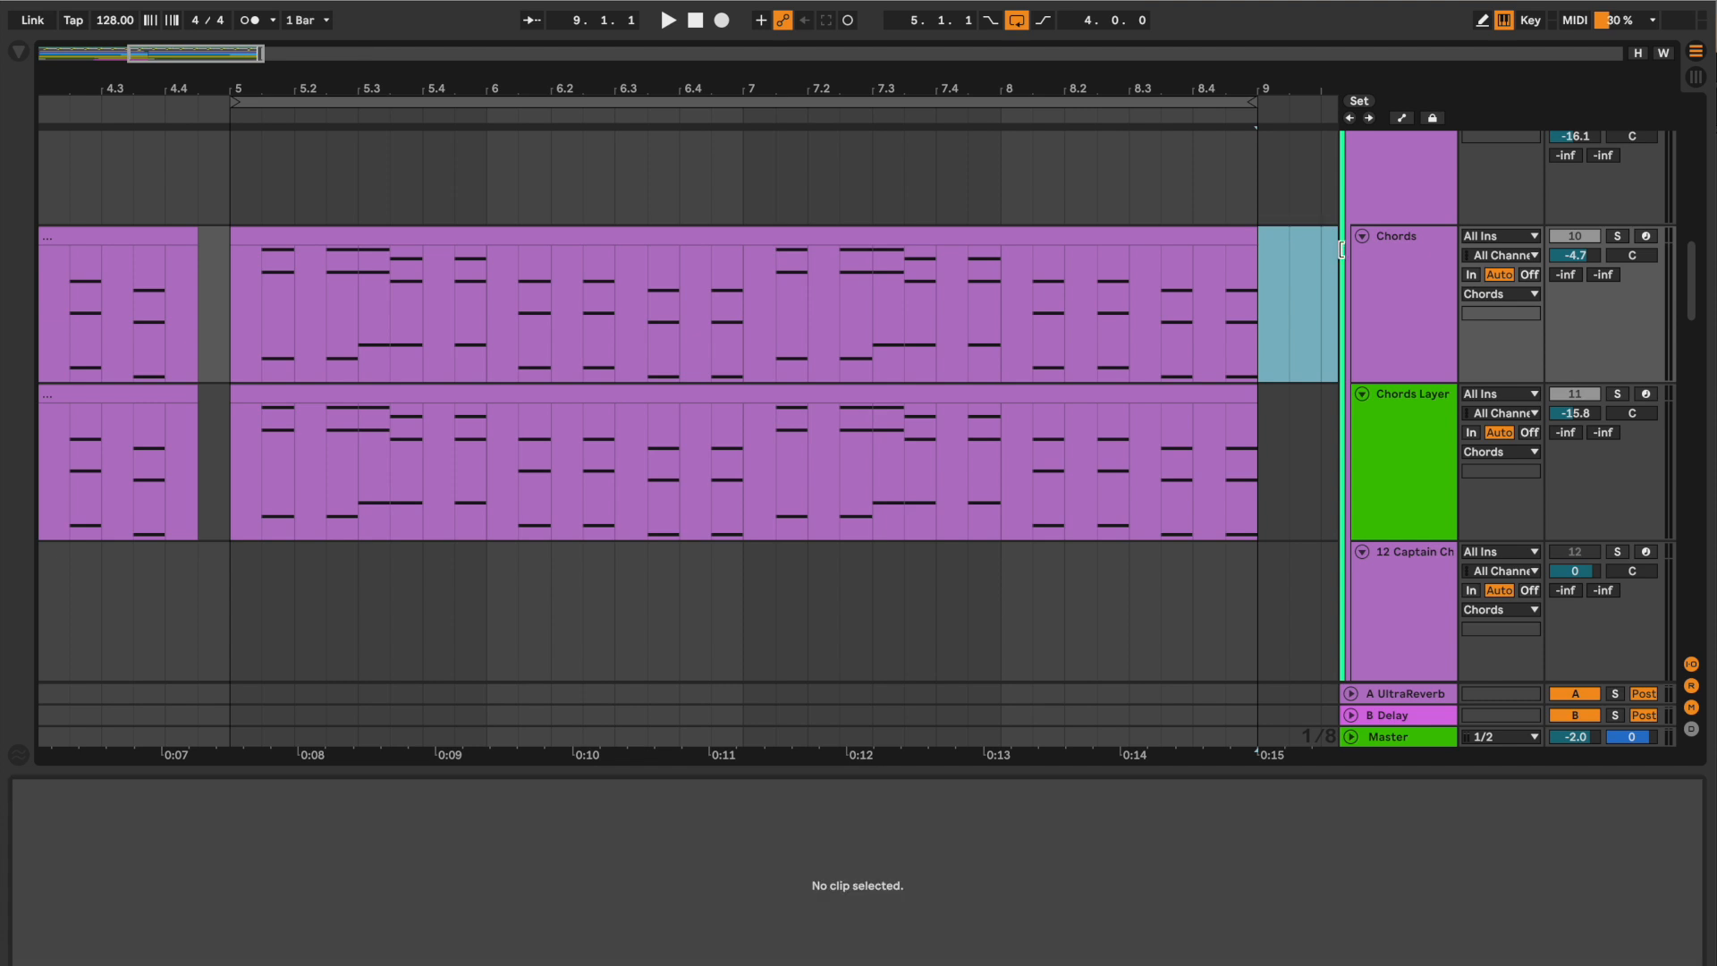
Export the MIDI from the Captain Chords Epic plugin to the Chords track at bar 9, without importing tempo and time signature data.
scroll(1402, 524, down, 2)
click(1403, 524)
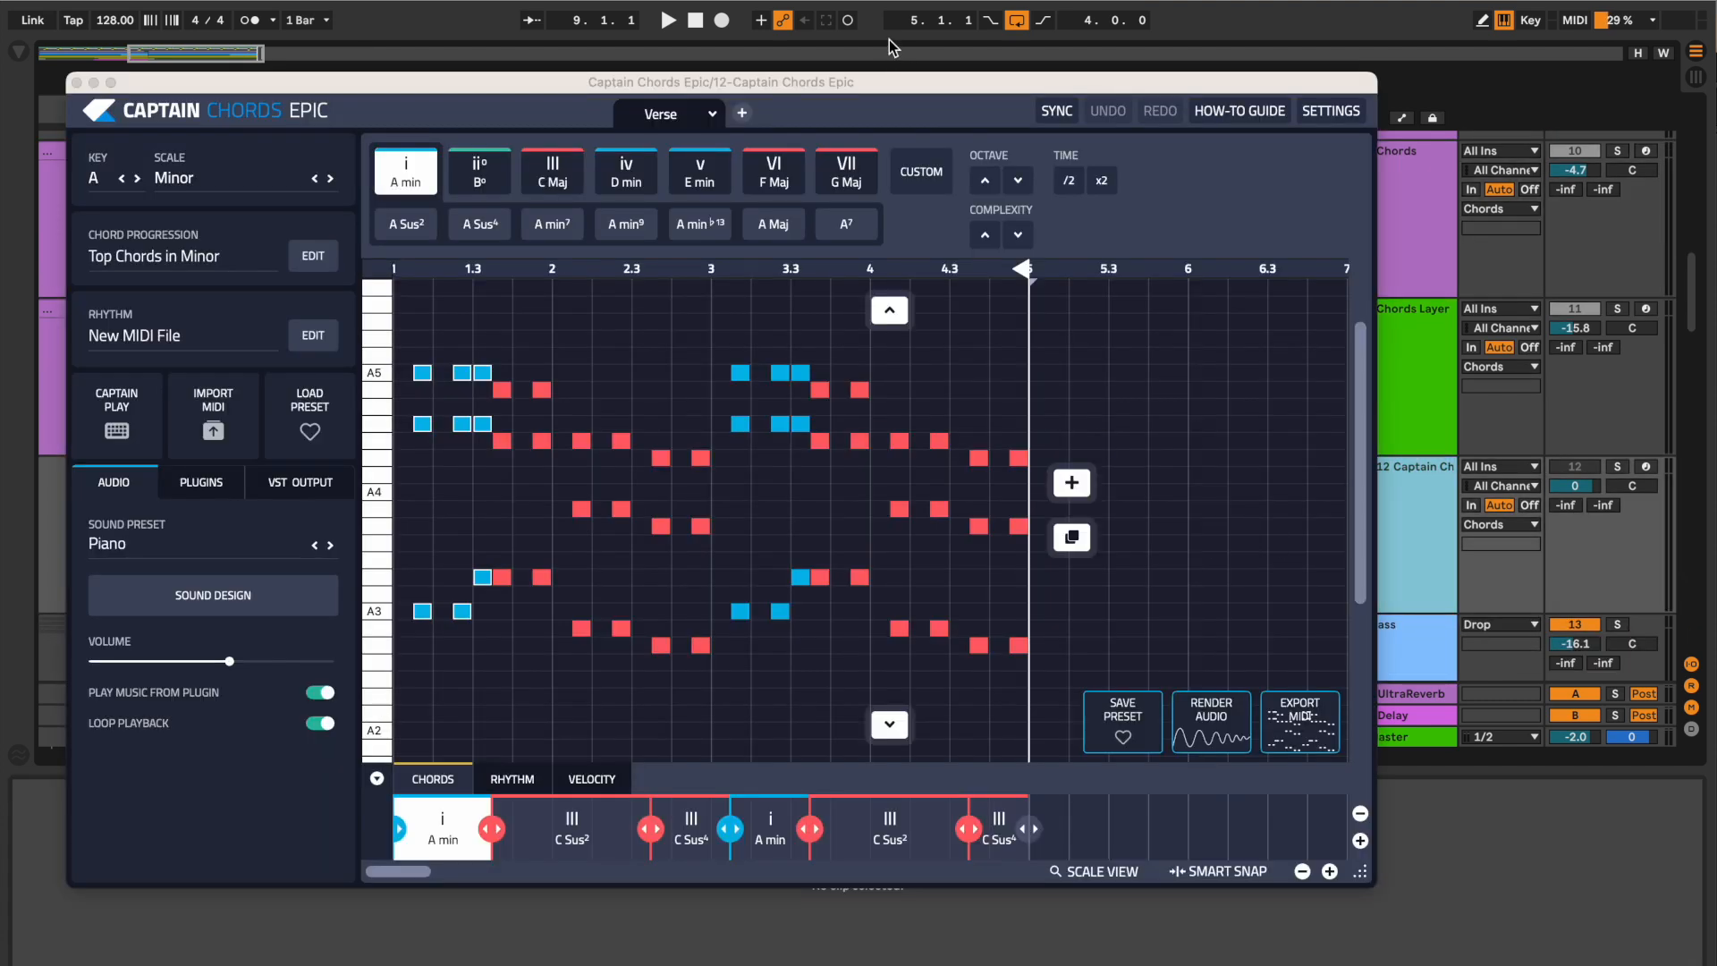
click(893, 82)
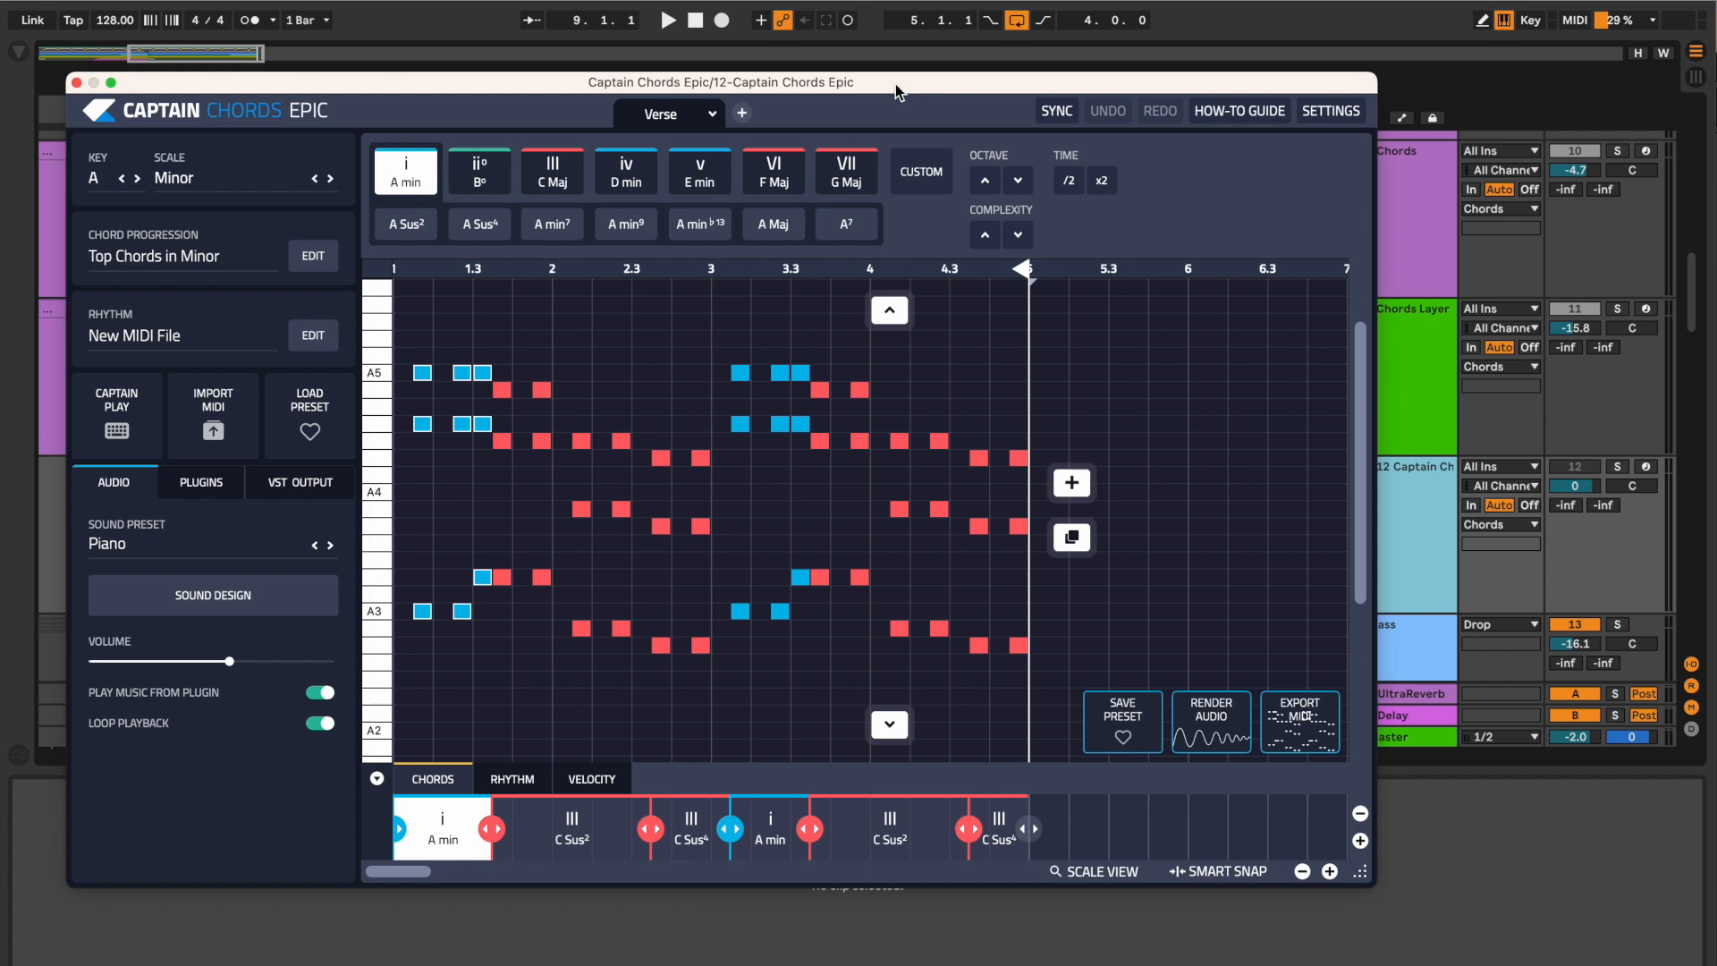
mouse_move(1300, 720)
mouse_down()
mouse_move(1232, 407)
mouse_move(1291, 214)
mouse_move(1270, 214)
mouse_up()
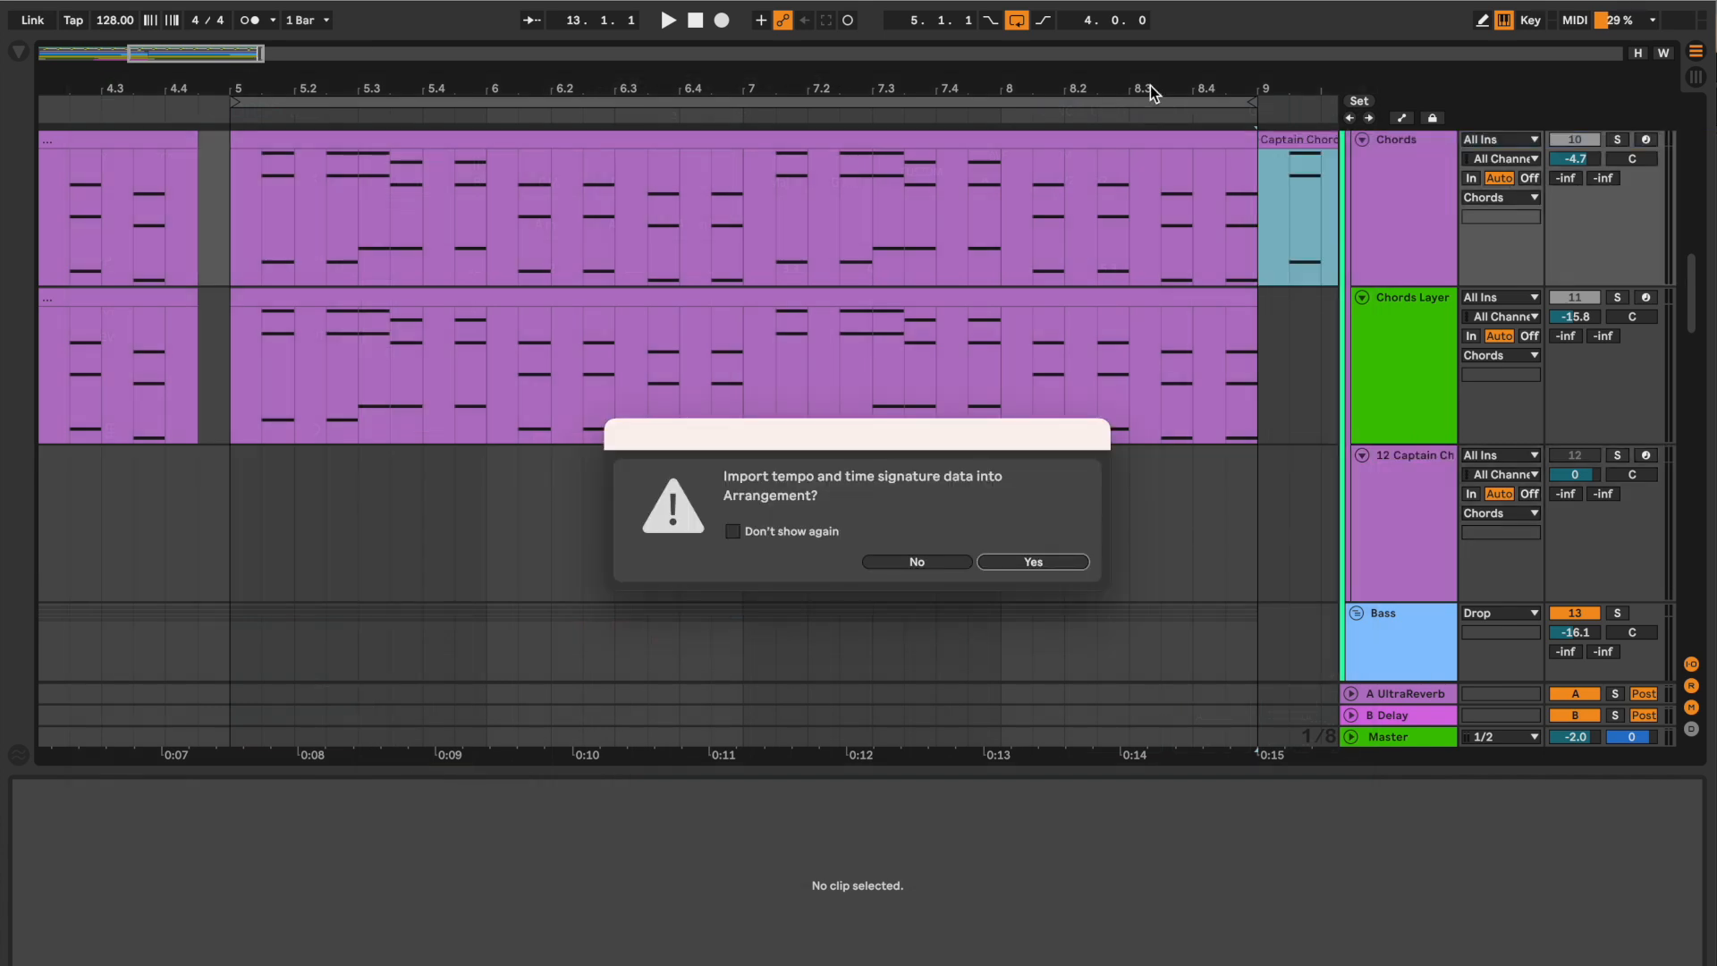
click(910, 561)
Open the Nexus instrument on the Chords track to check its piano preset, and close it again.
click(1427, 191)
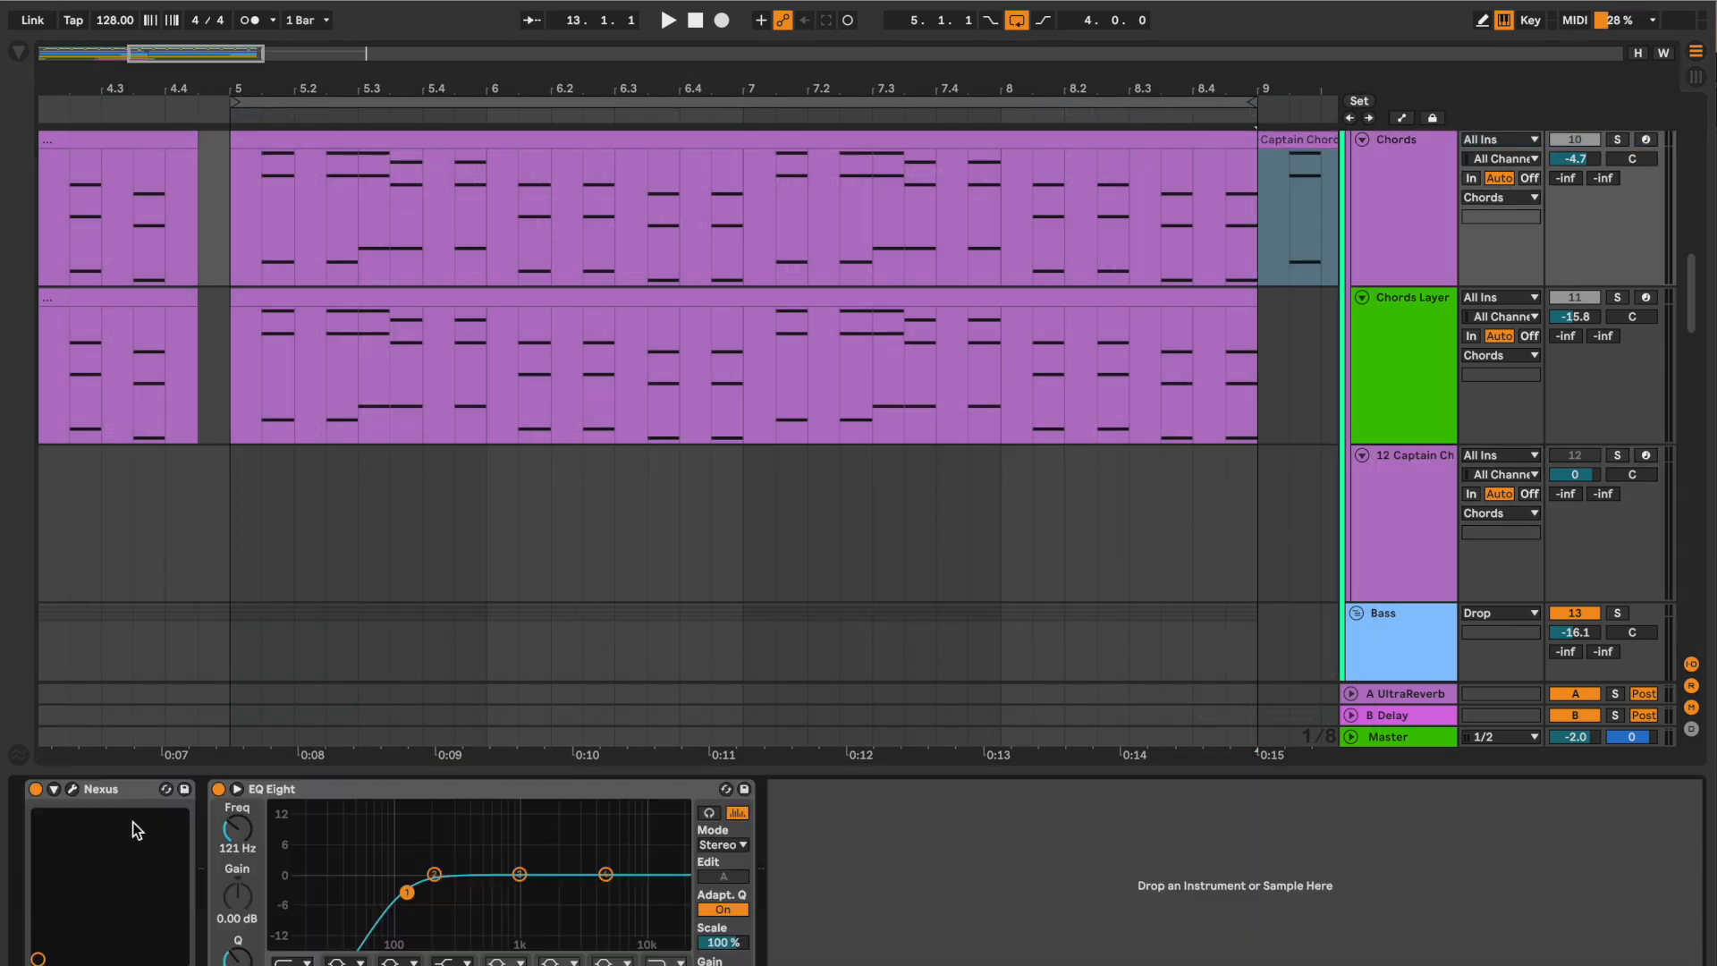
click(73, 789)
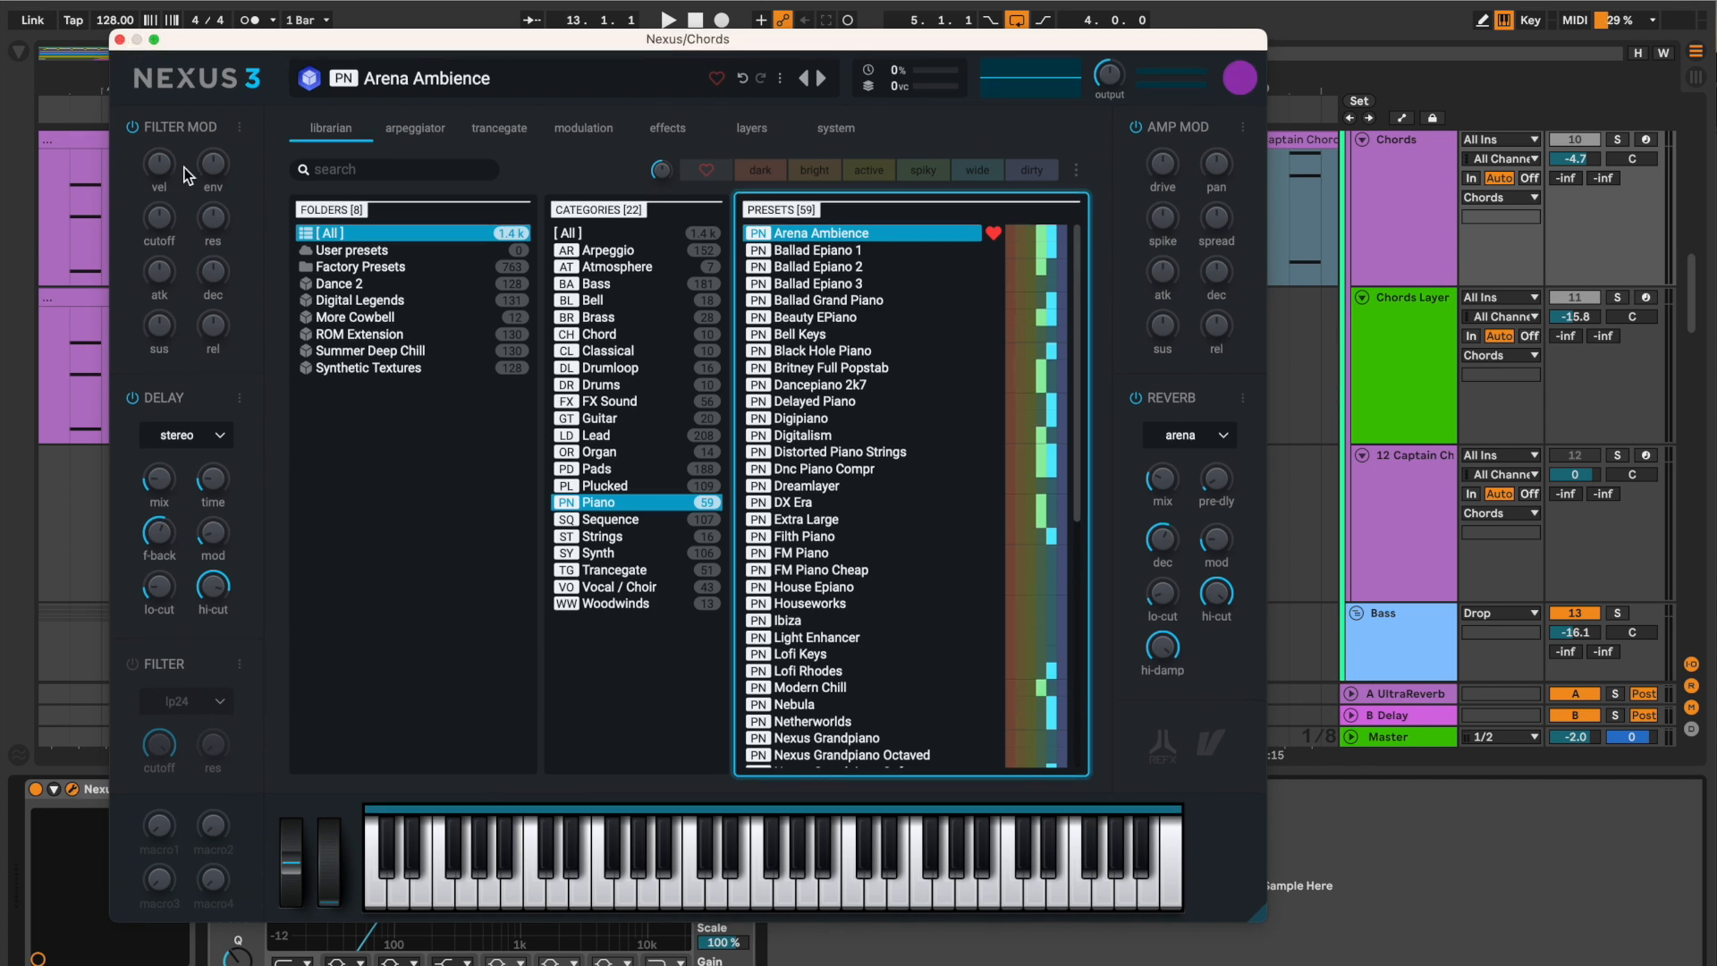
click(120, 39)
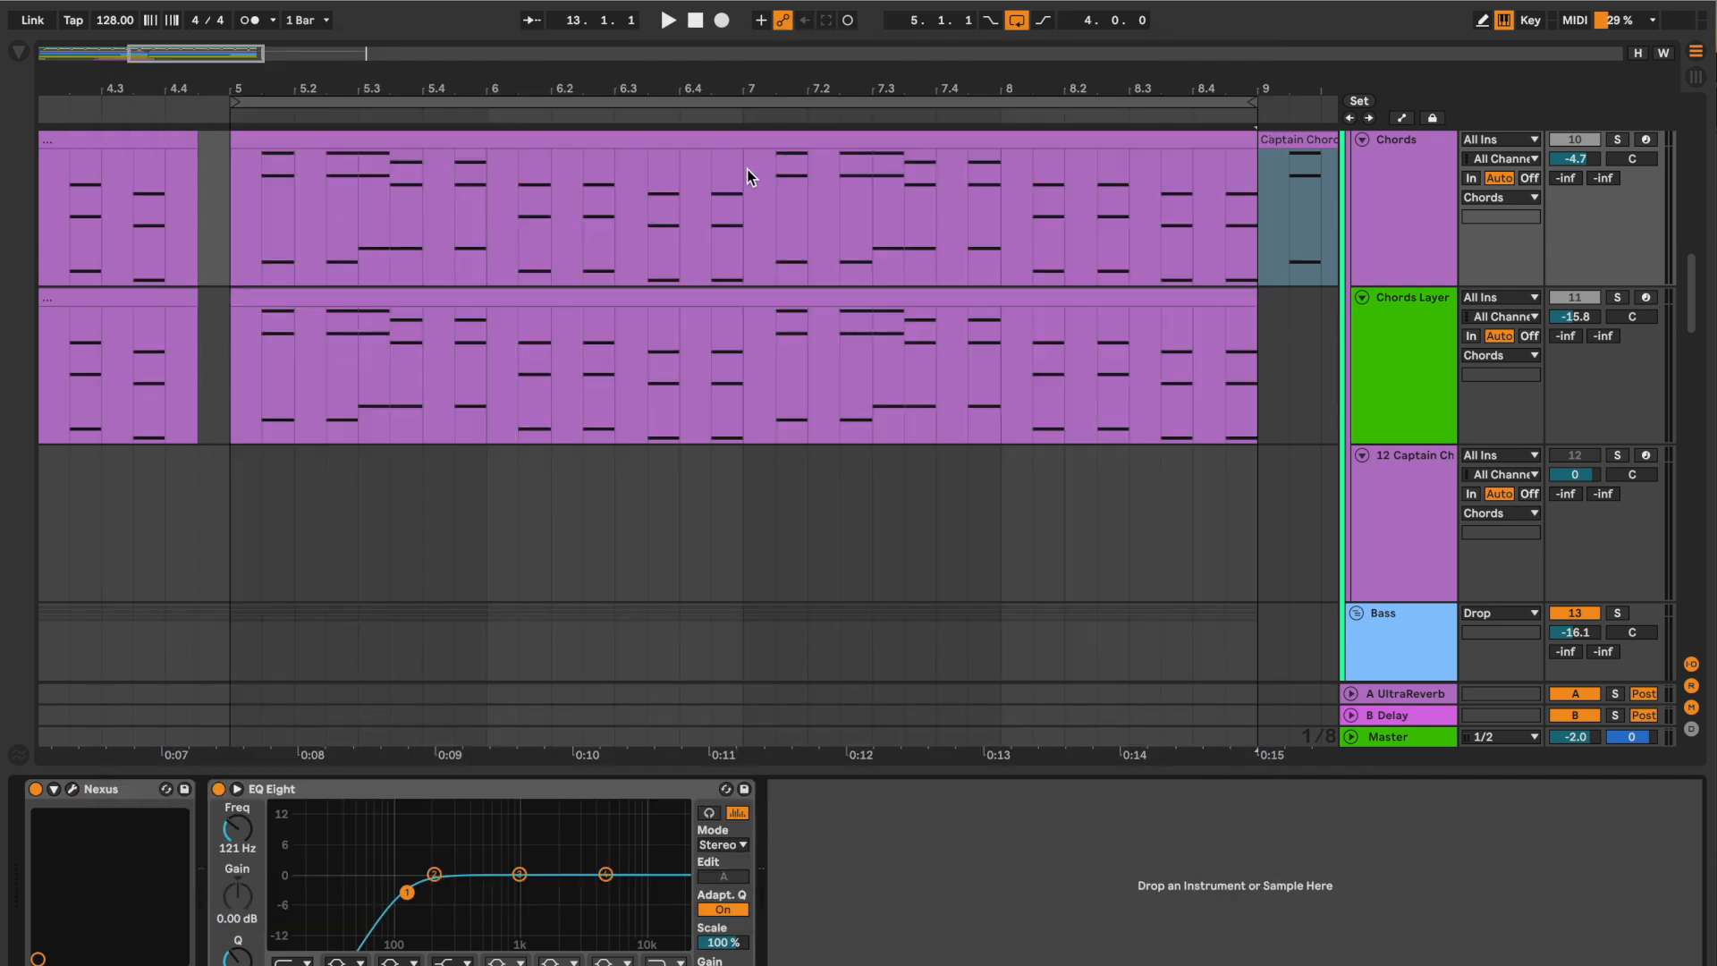
Solo the Chords track and play back its progression from bar 5.
scroll(748, 176, up, 1)
click(741, 102)
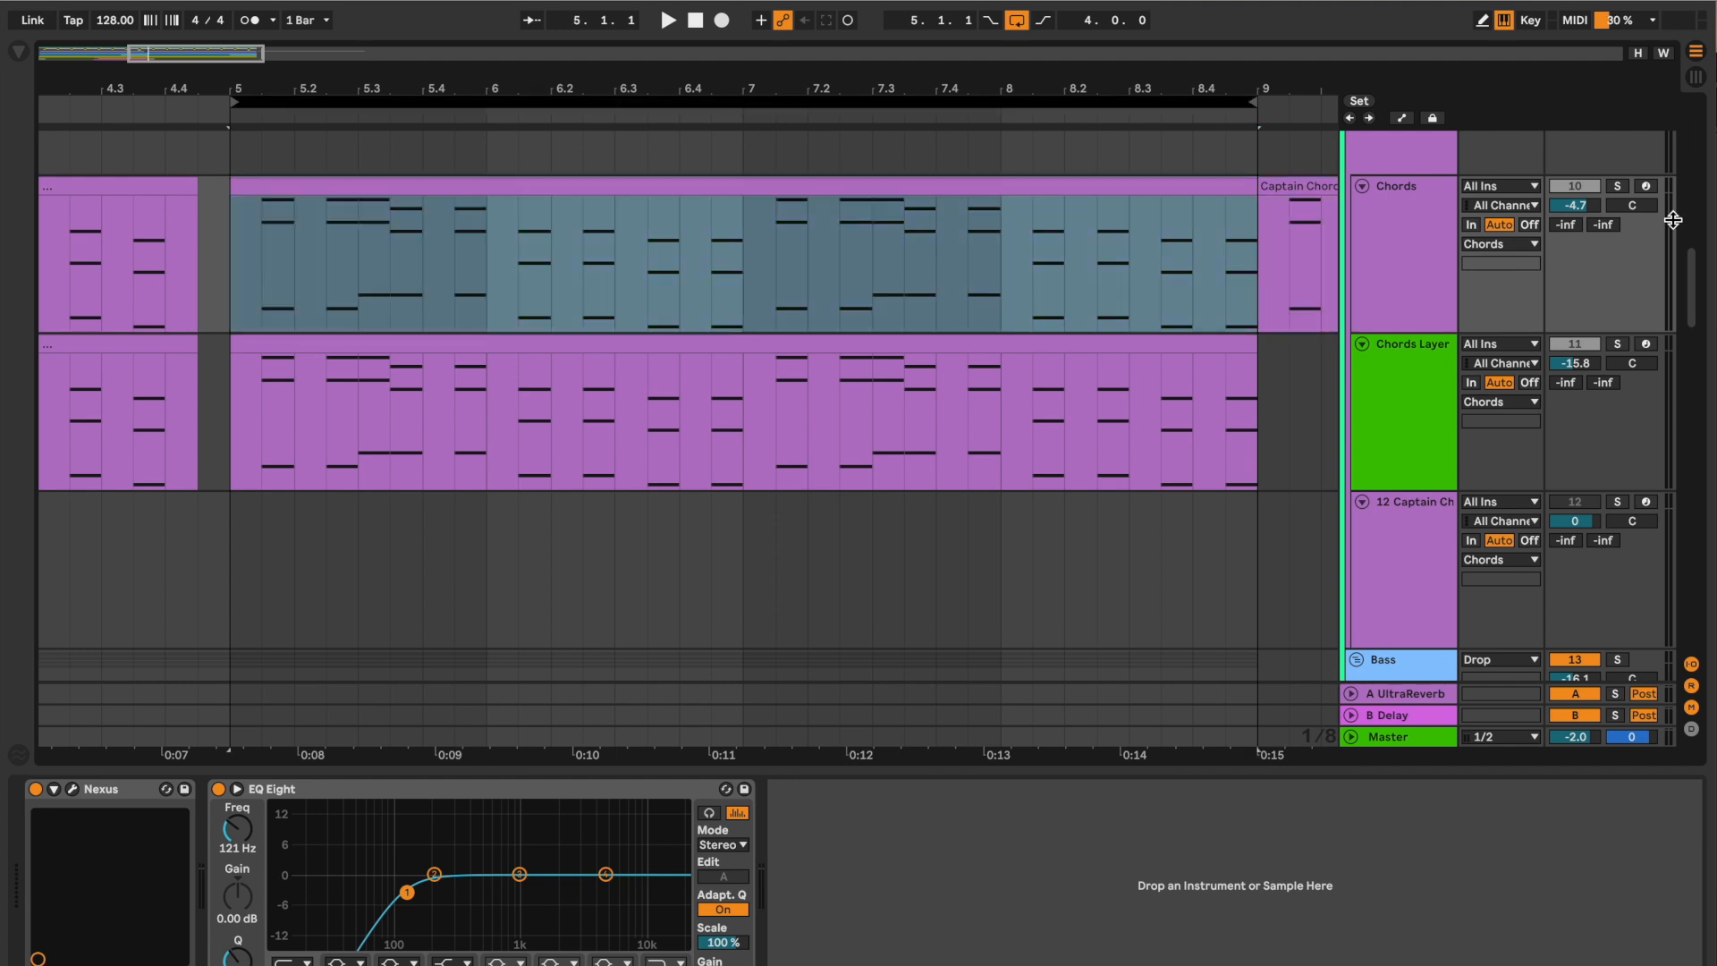
click(1624, 187)
key(space)
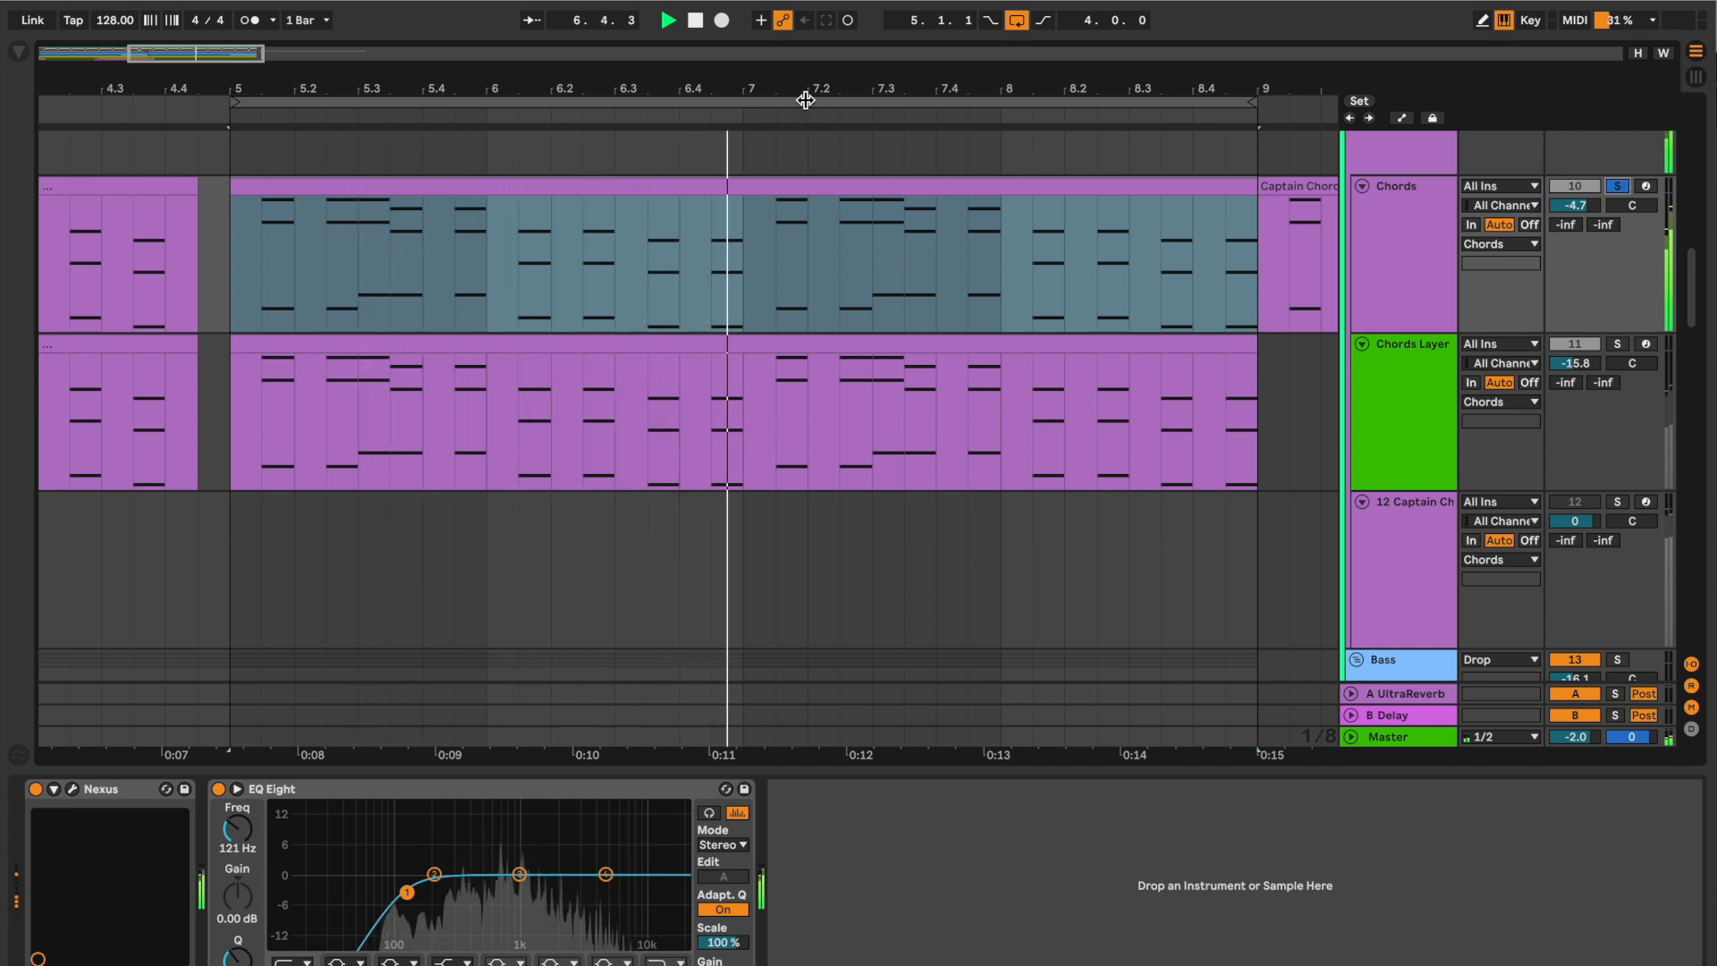
scroll(813, 82, right, 1)
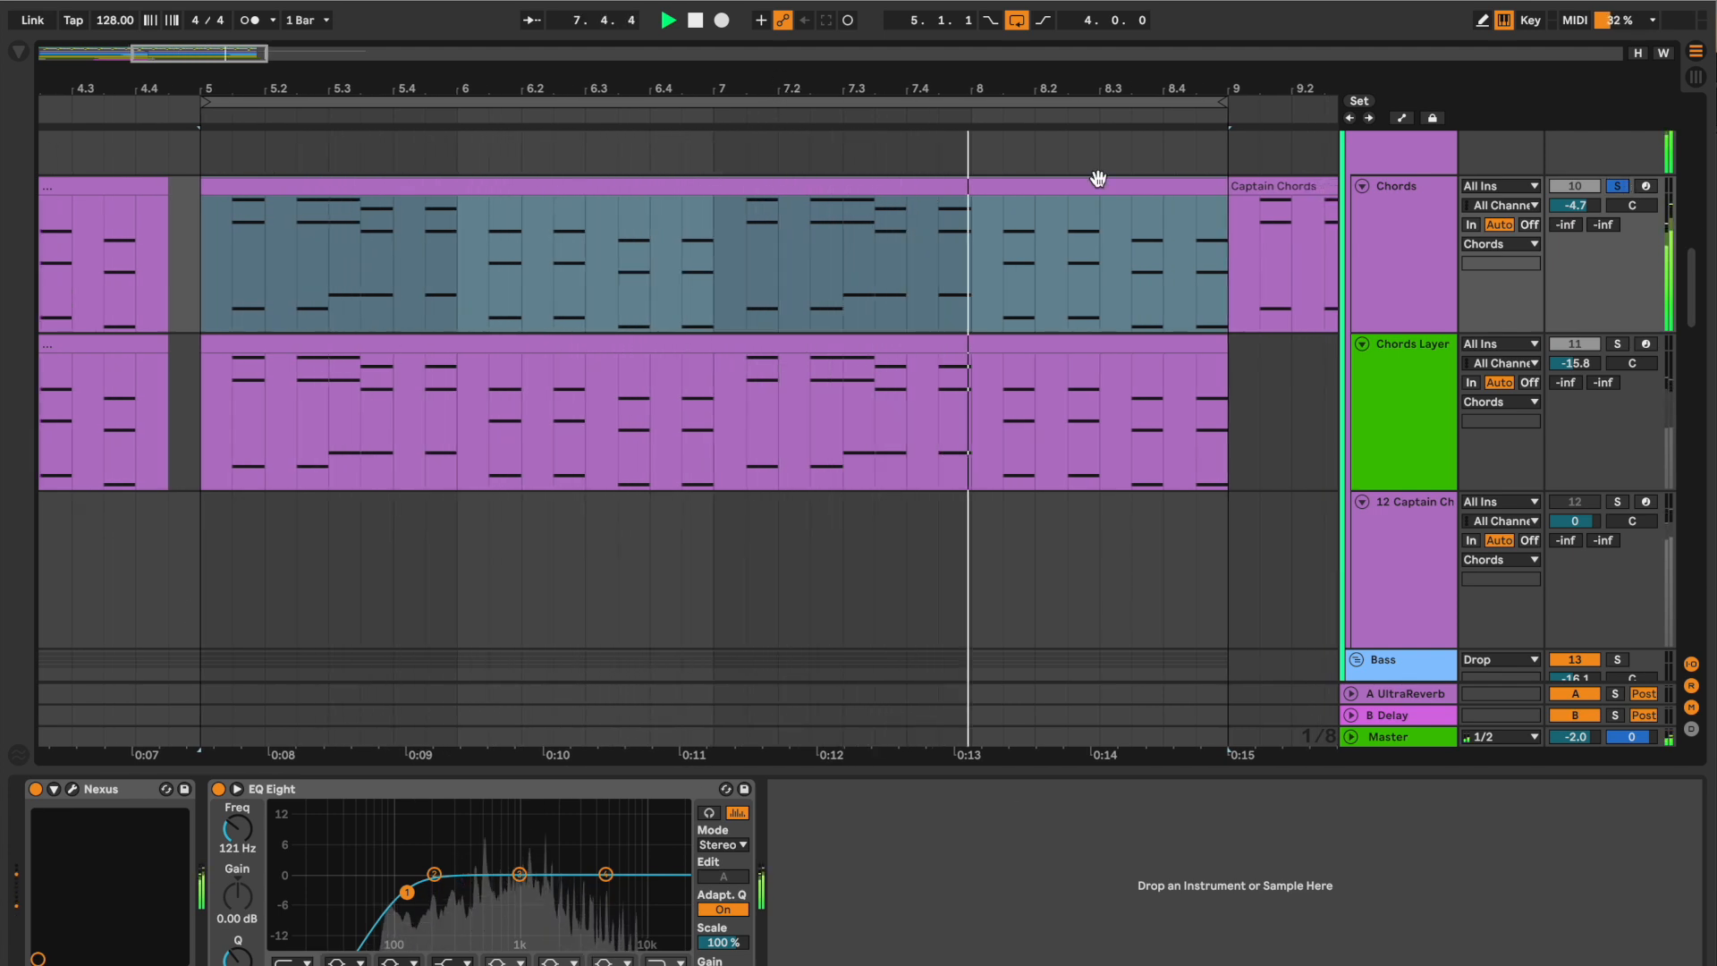
key(space)
Solo the Chords Layer track and check its Sylenth1 and Pro-Q 3 plugin windows, closing both.
click(1618, 346)
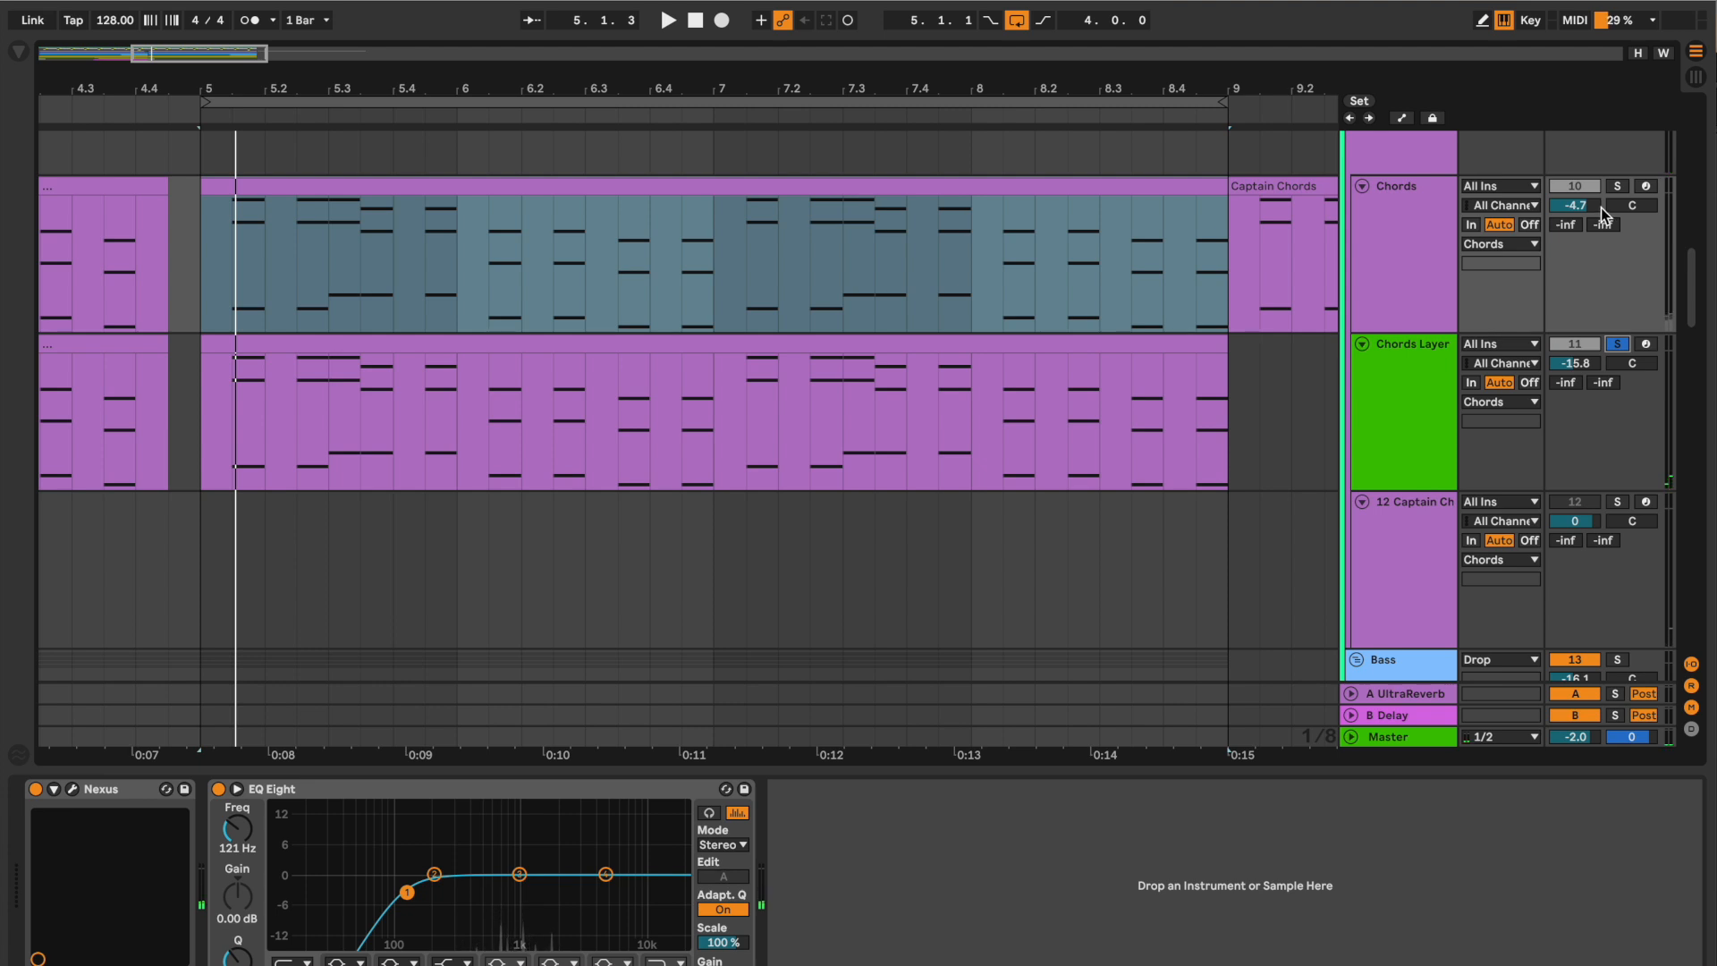
click(1442, 379)
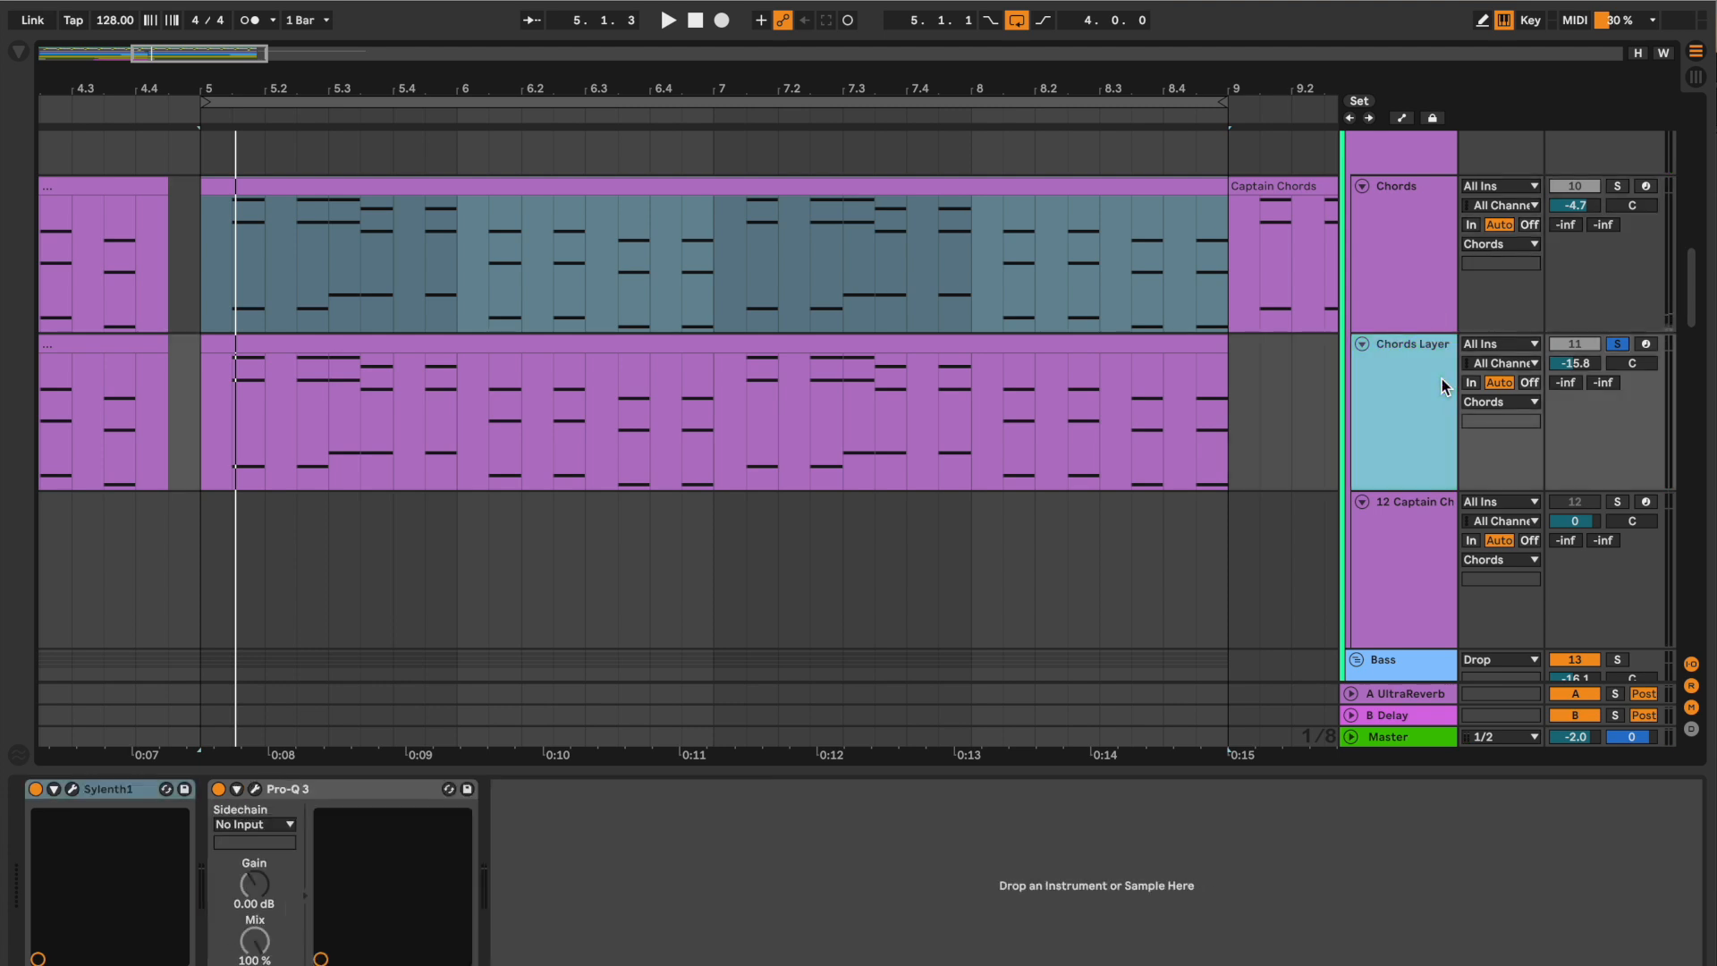
click(71, 790)
click(226, 150)
click(260, 788)
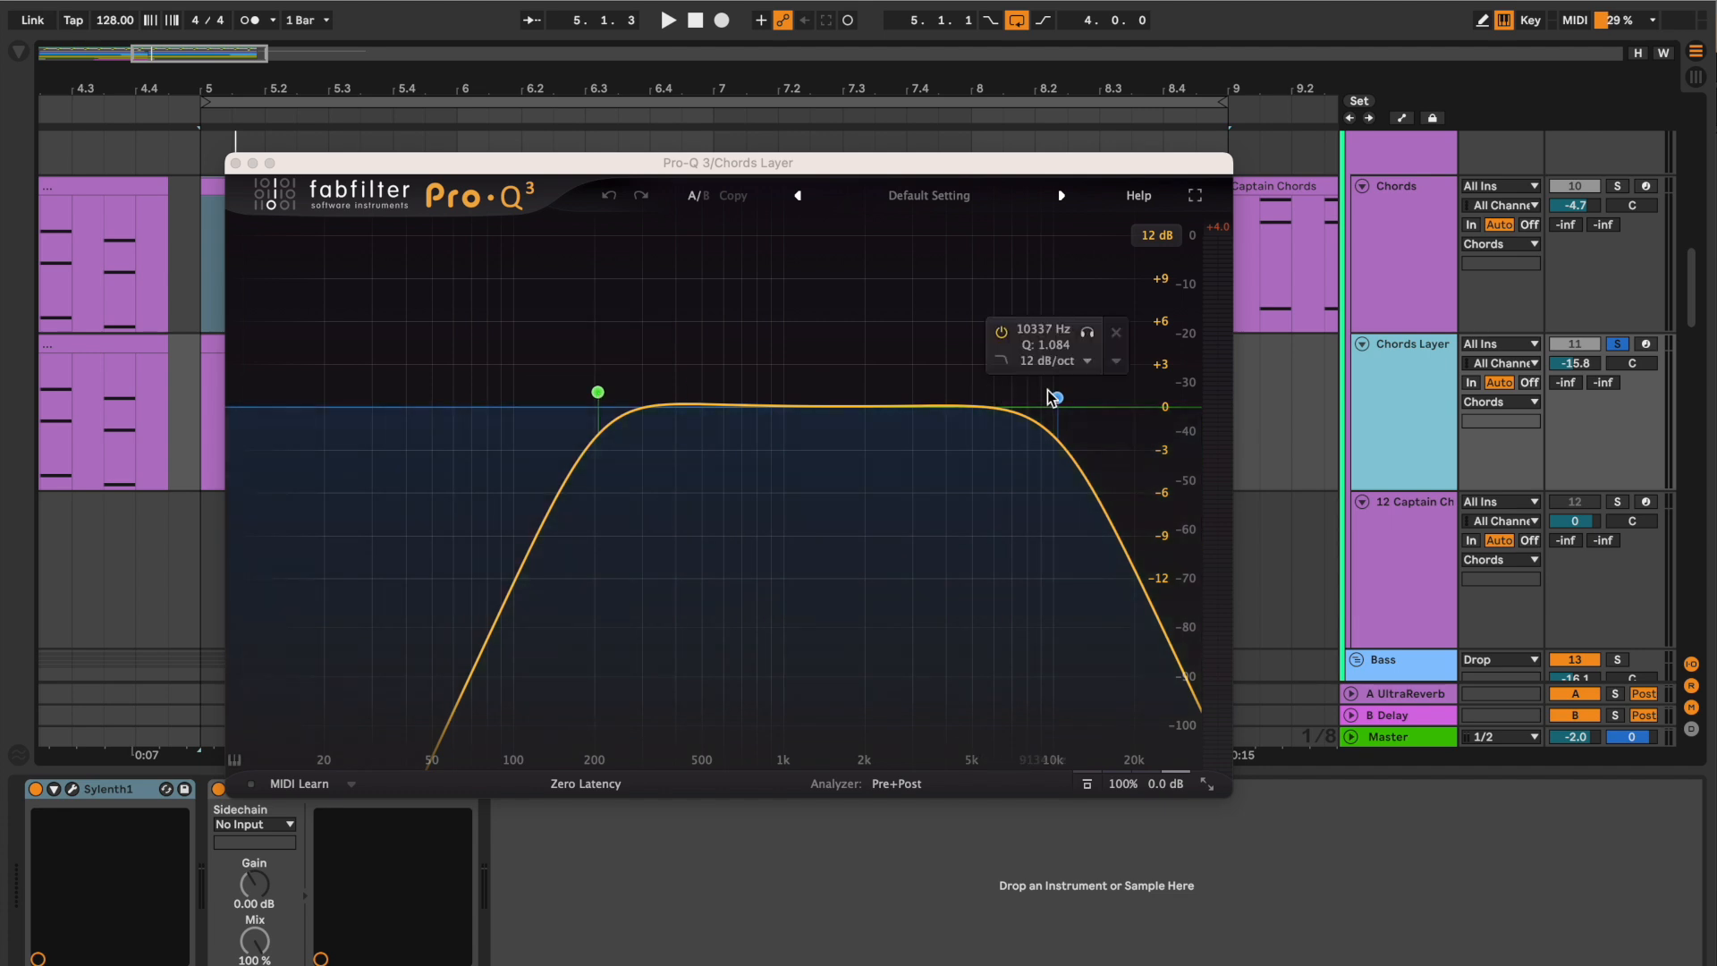
click(235, 163)
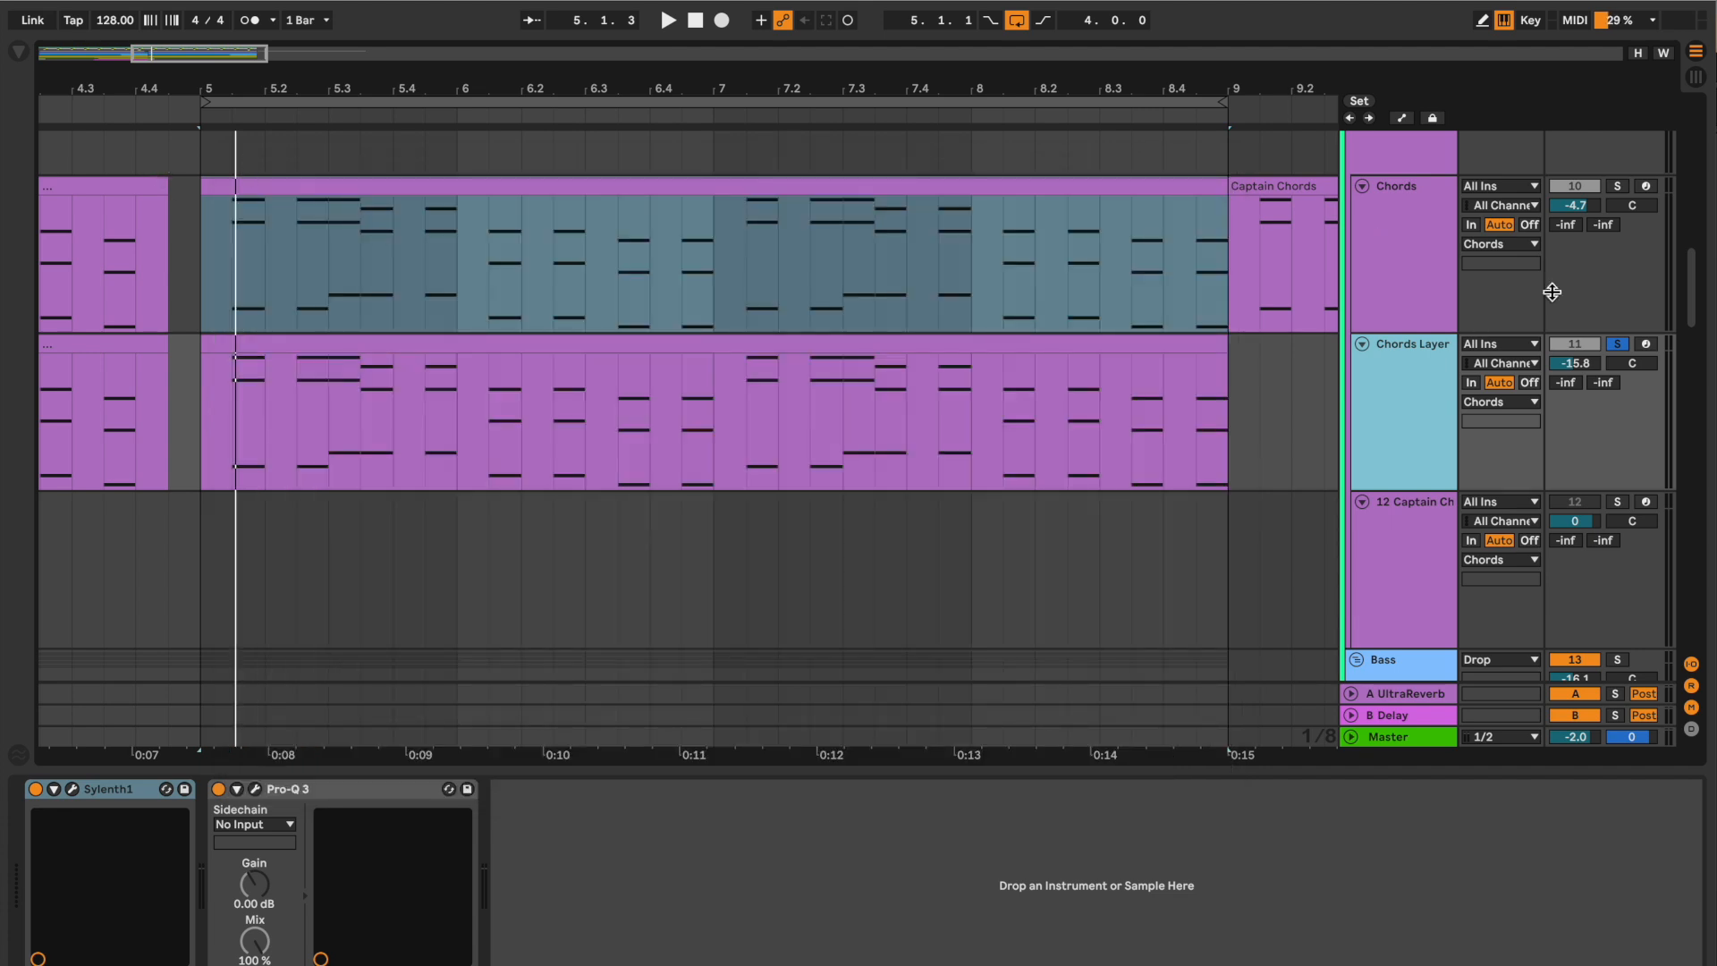
Play back the soloed Chords Layer, and solo the whole Chords group to hear both layers together from bar 5.
key(space)
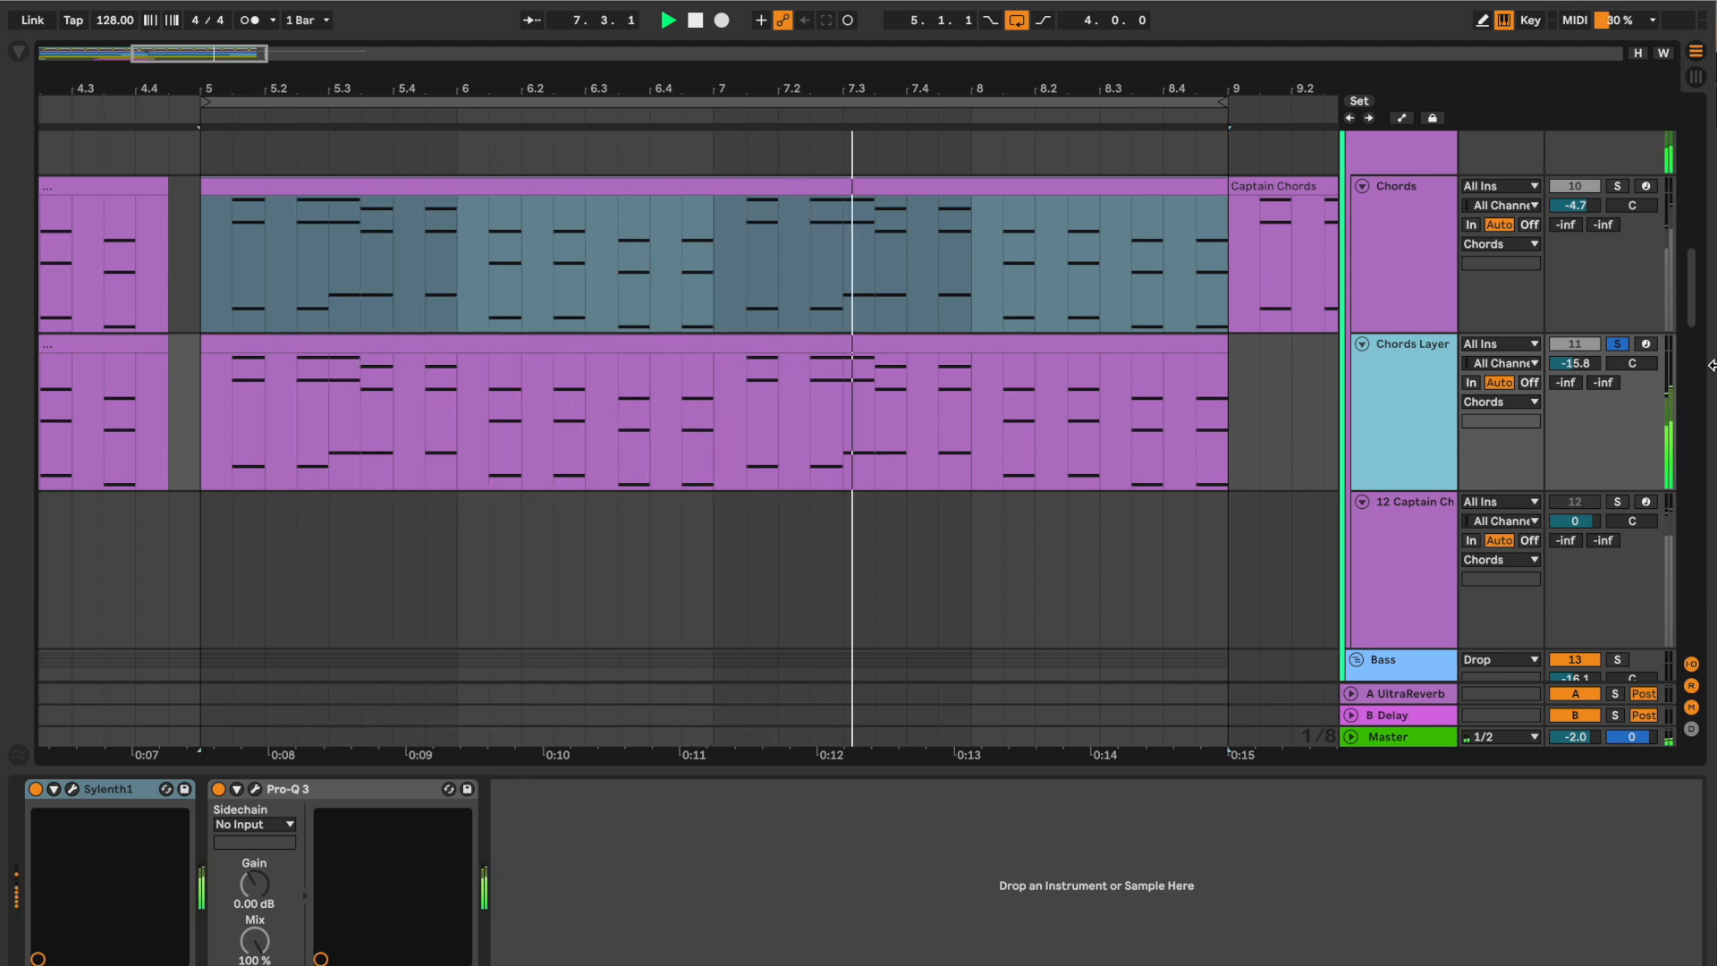
scroll(1593, 192, up, 3)
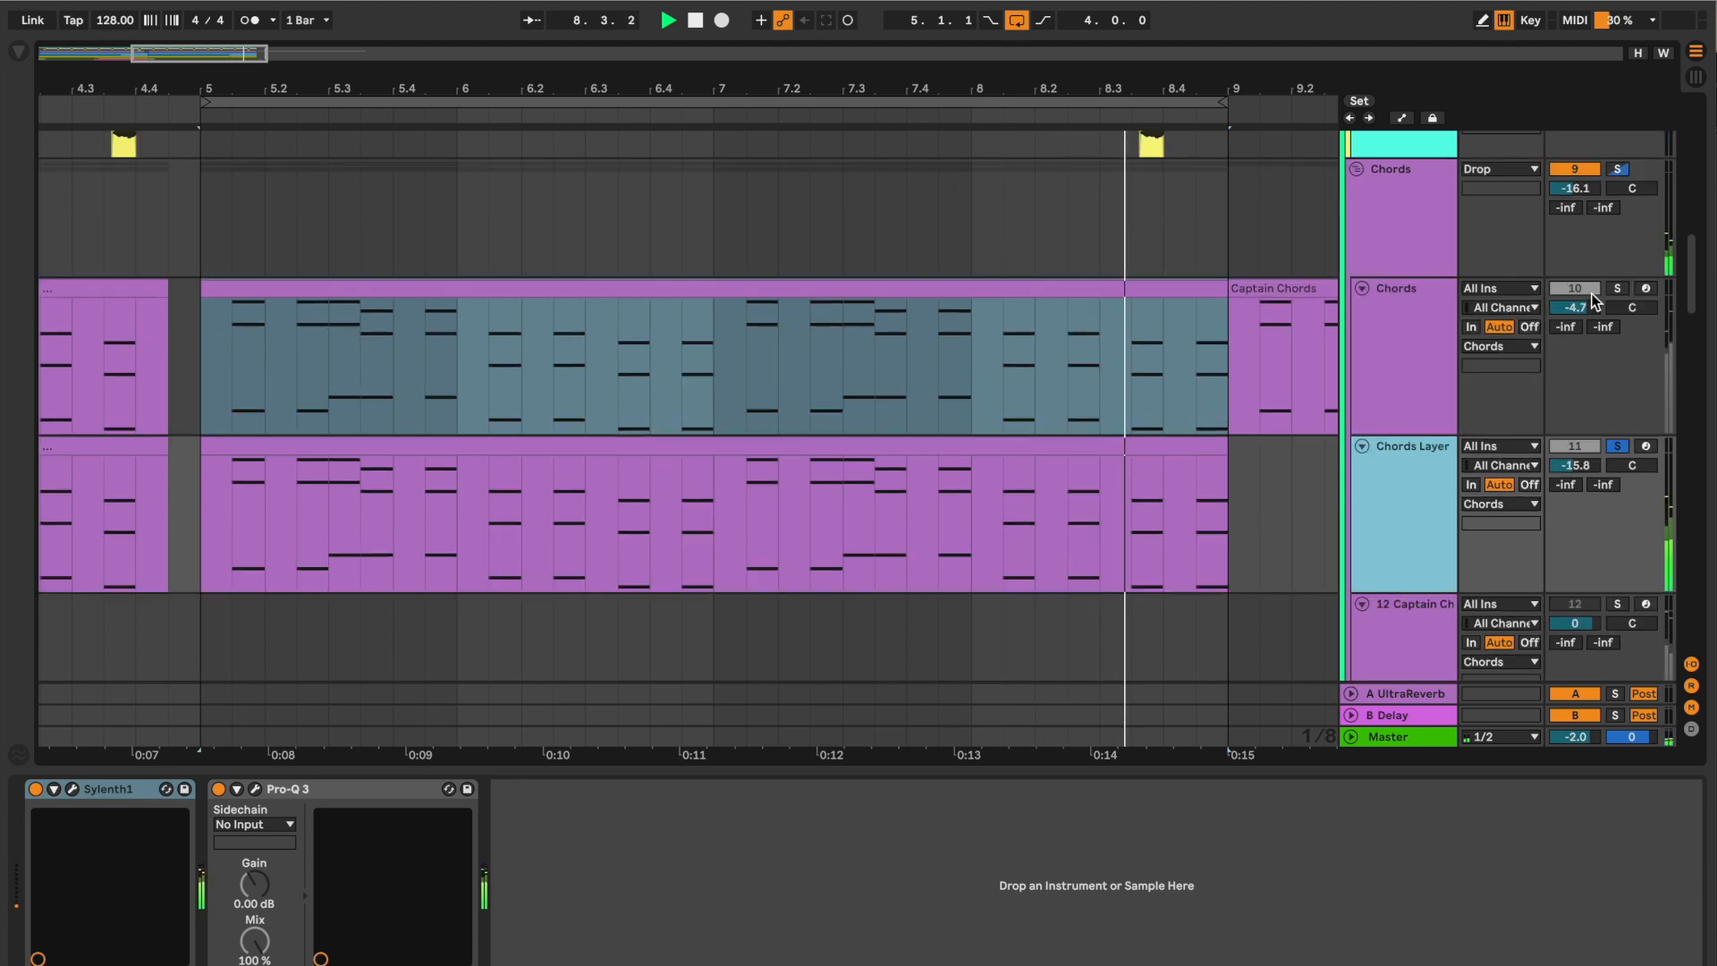
click(1629, 175)
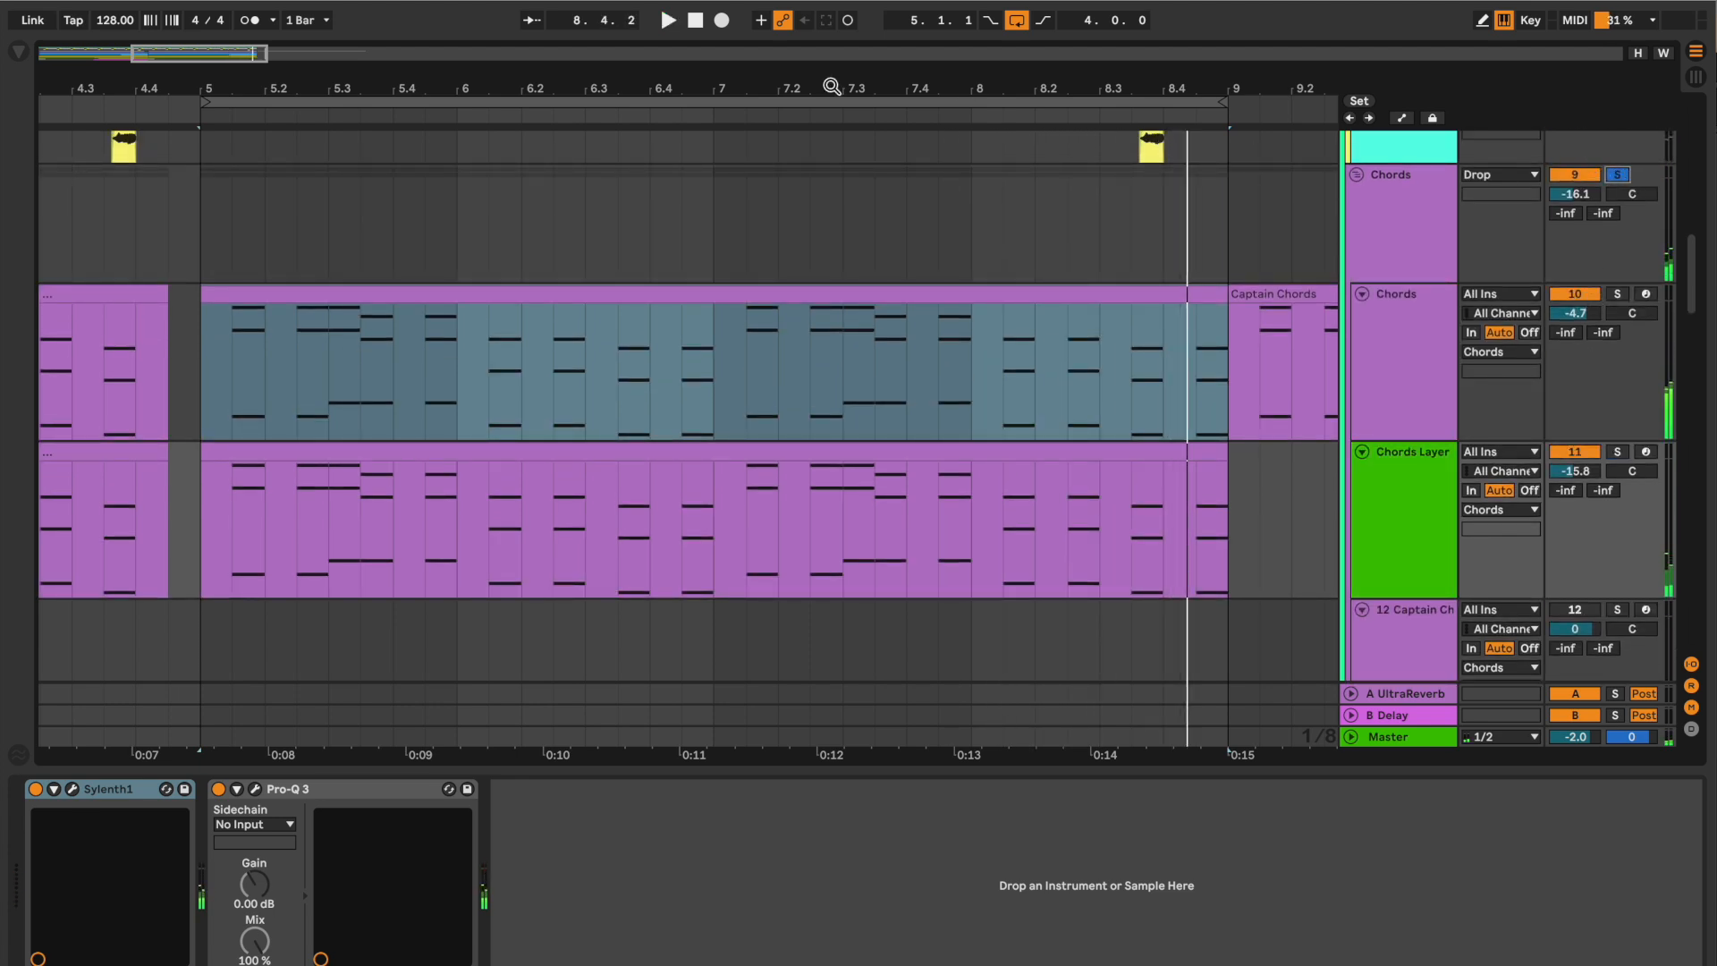
click(779, 102)
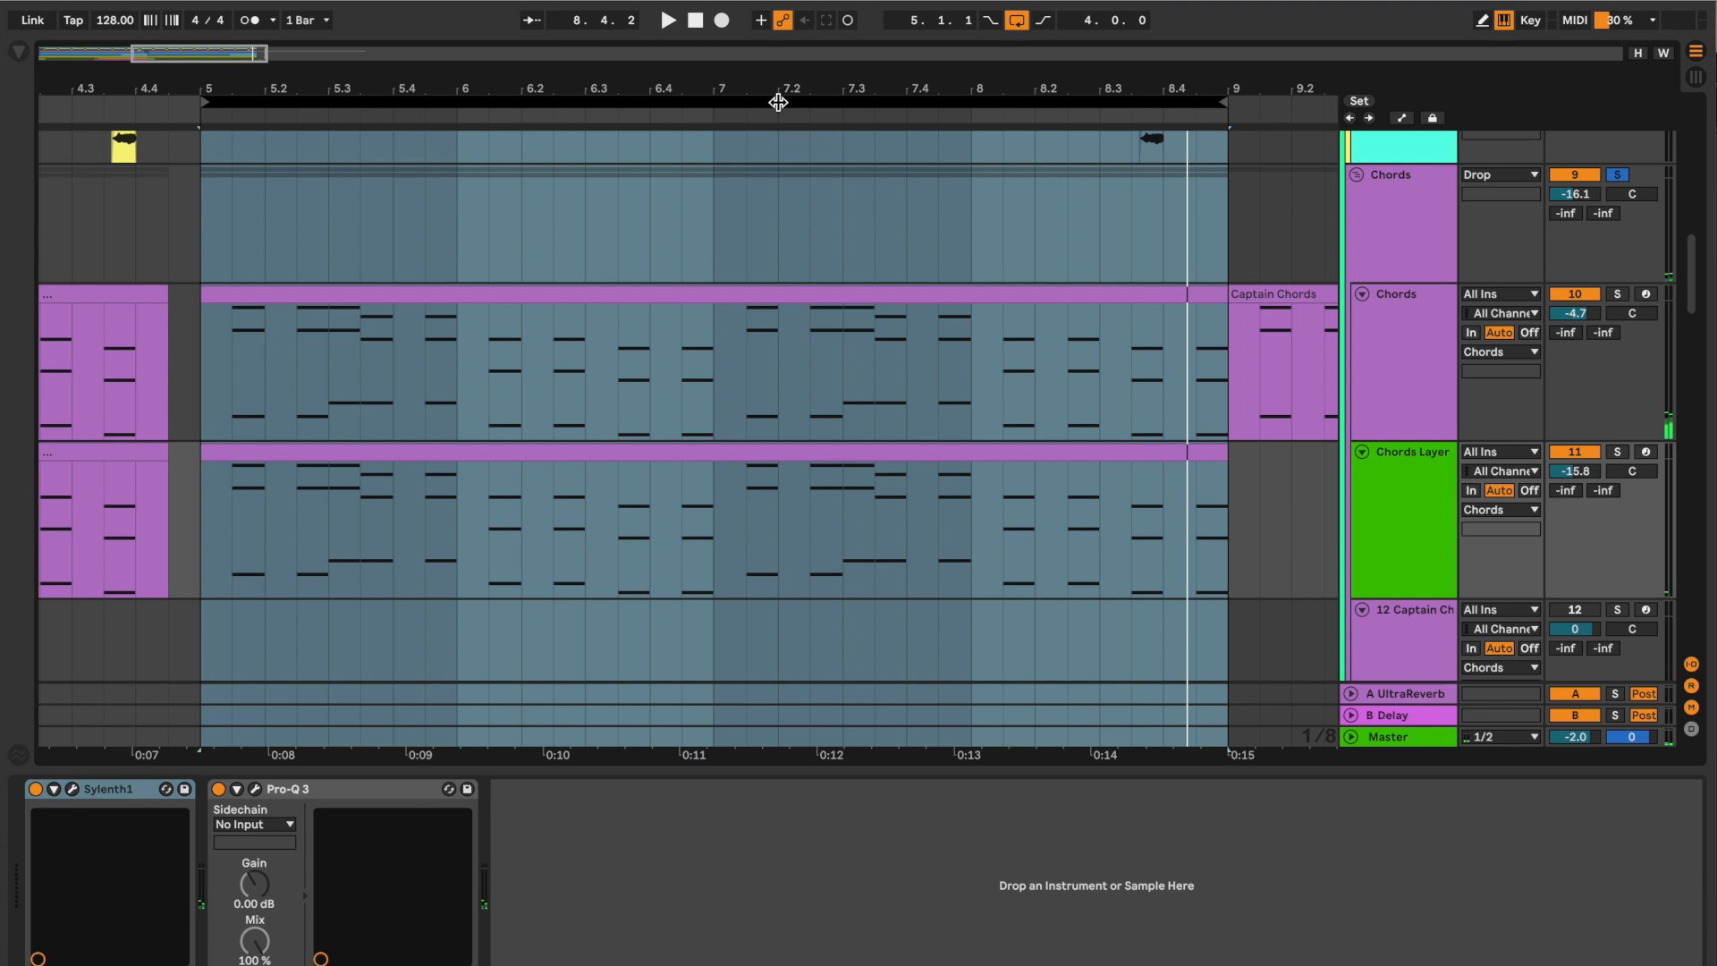
key(space)
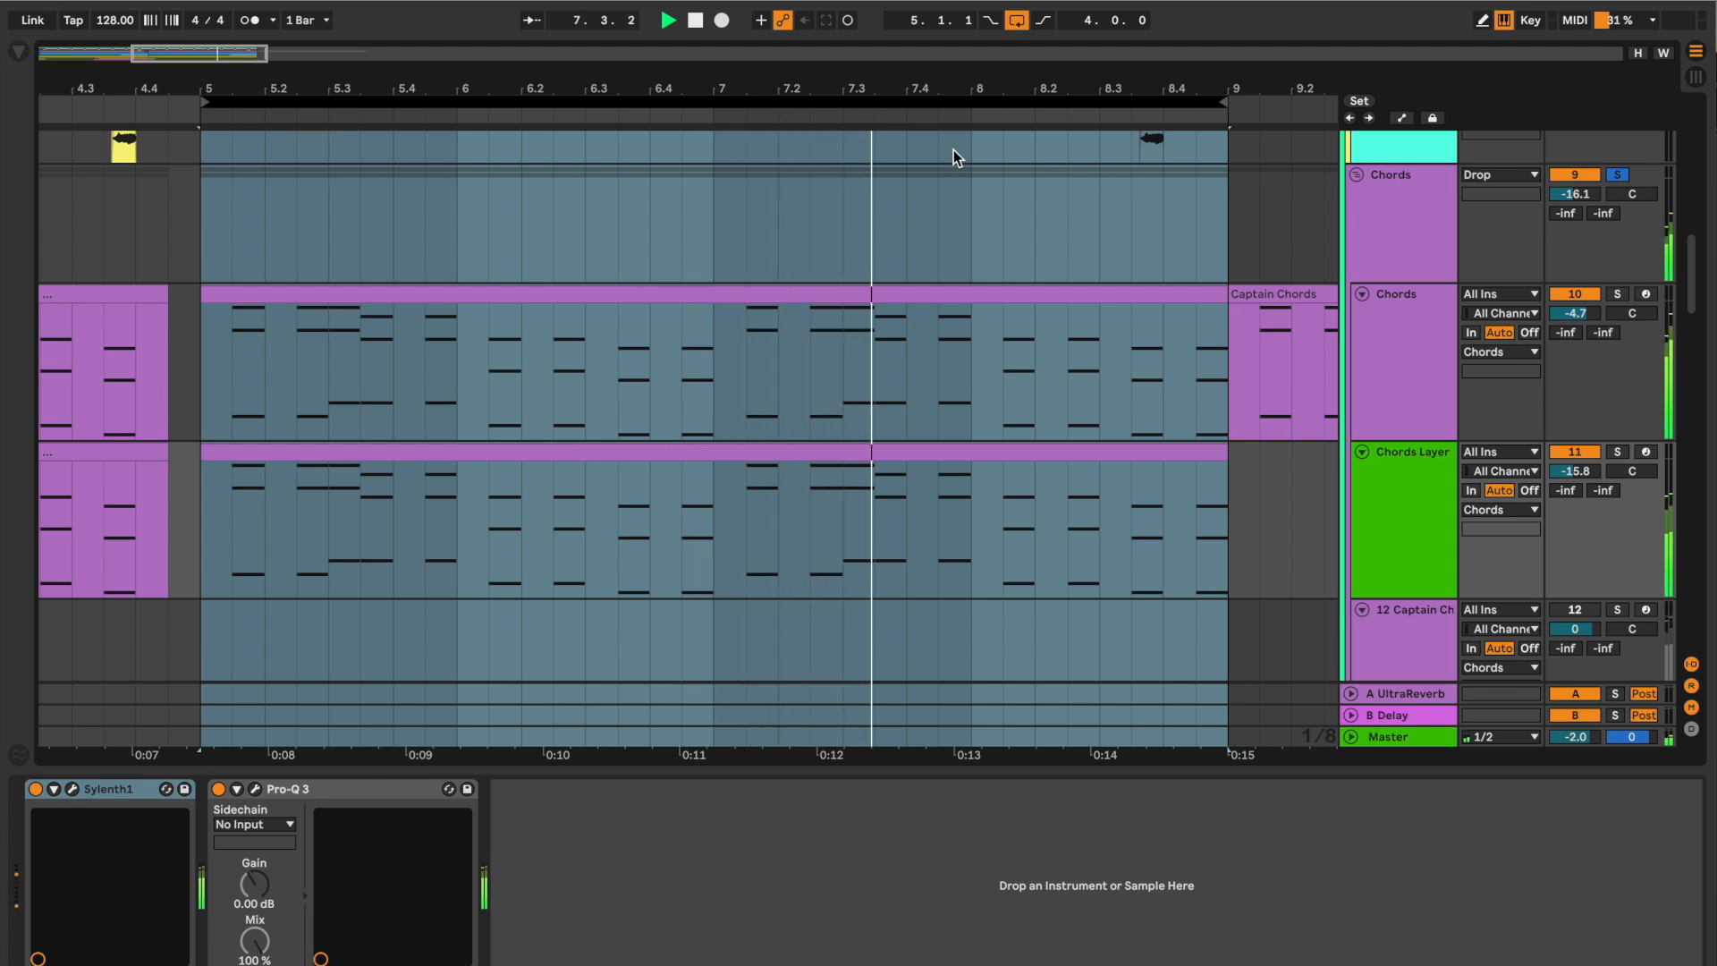
key(space)
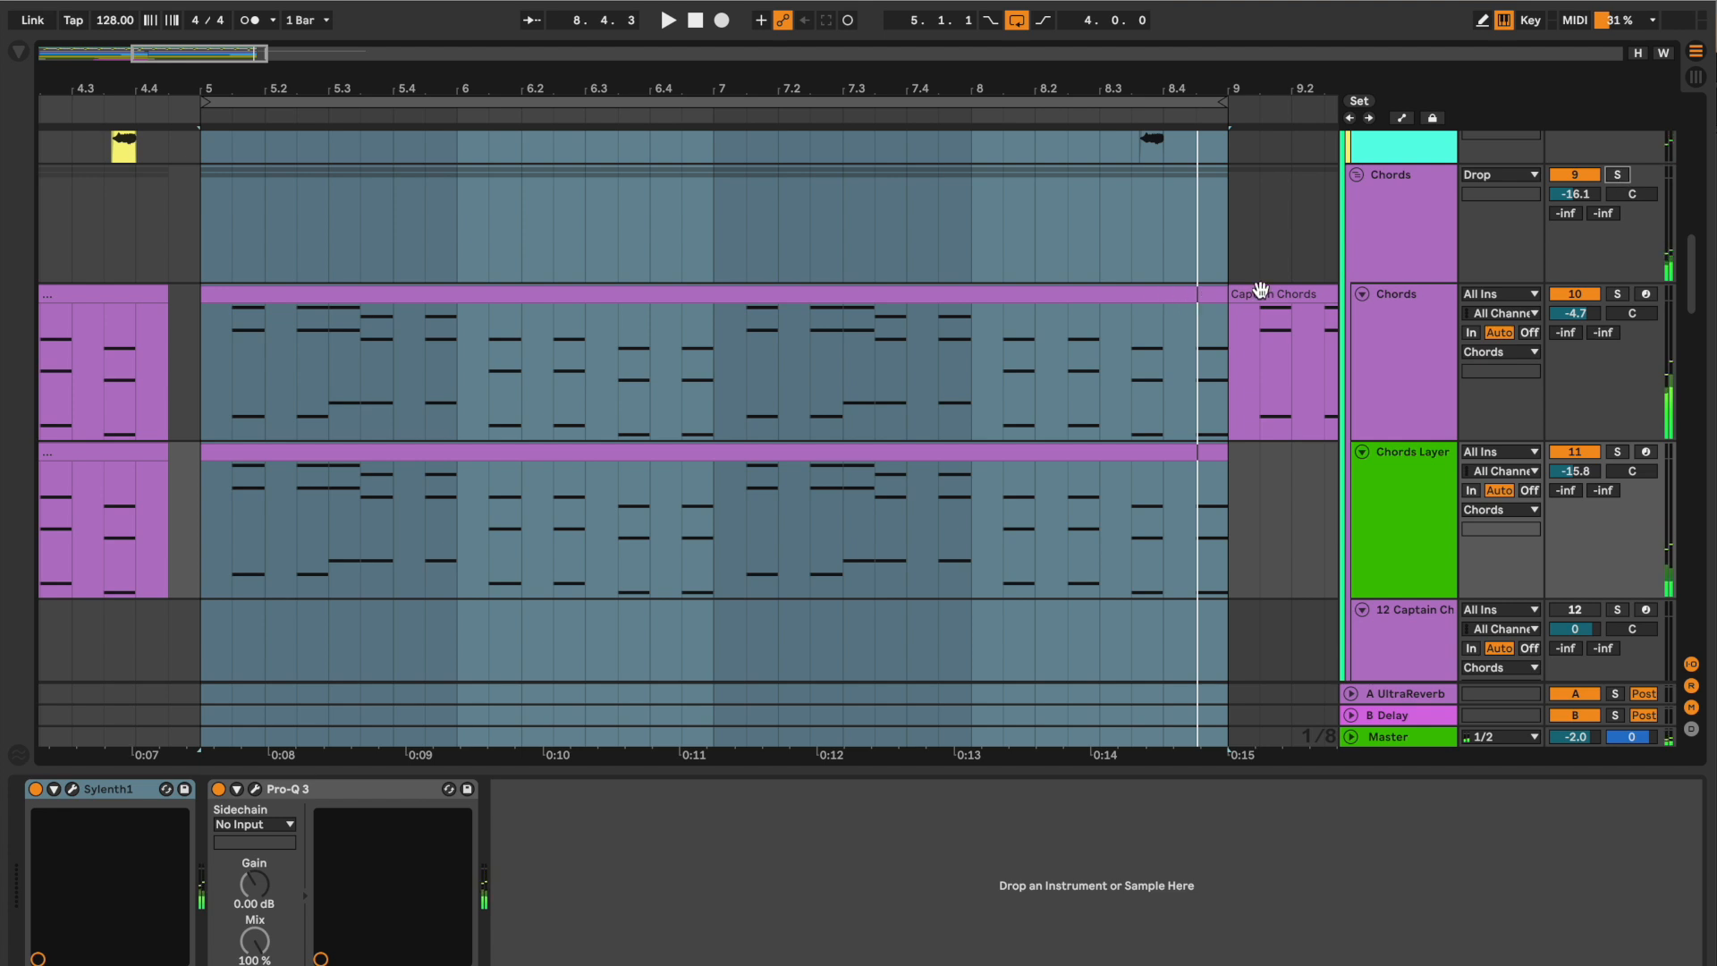
Open the Drop Melody clip on the Melody track and enlarge the piano roll to show all its notes.
scroll(1257, 293, down, 10)
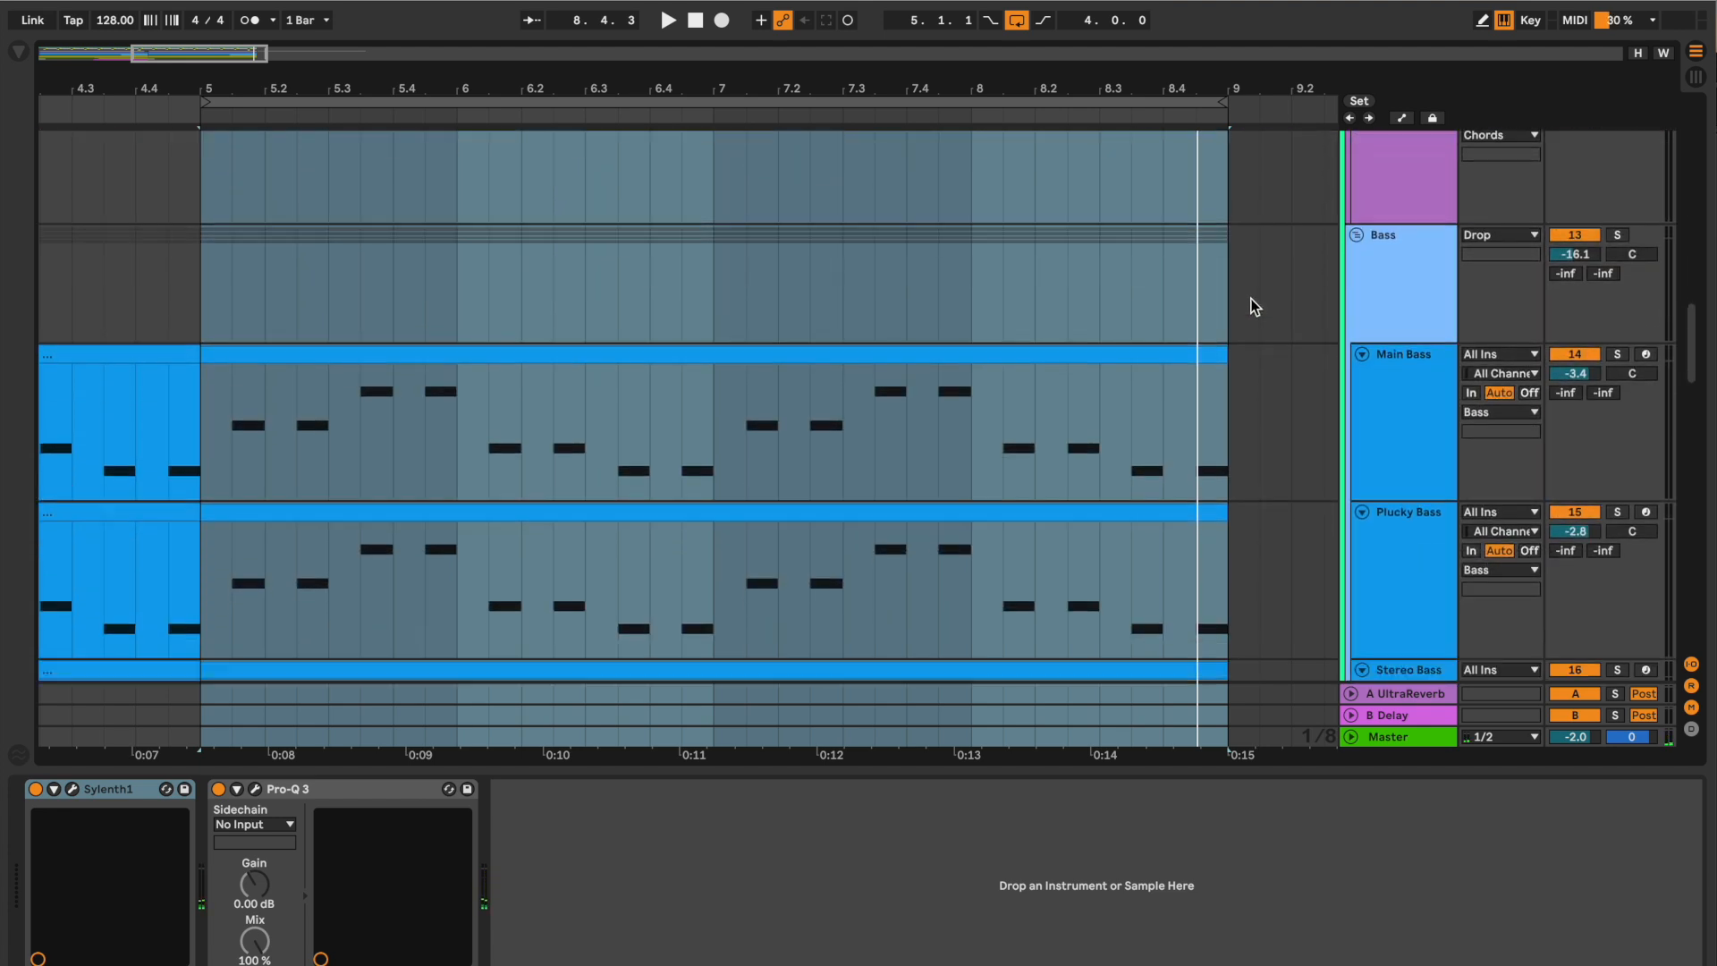
scroll(1252, 306, down, 10)
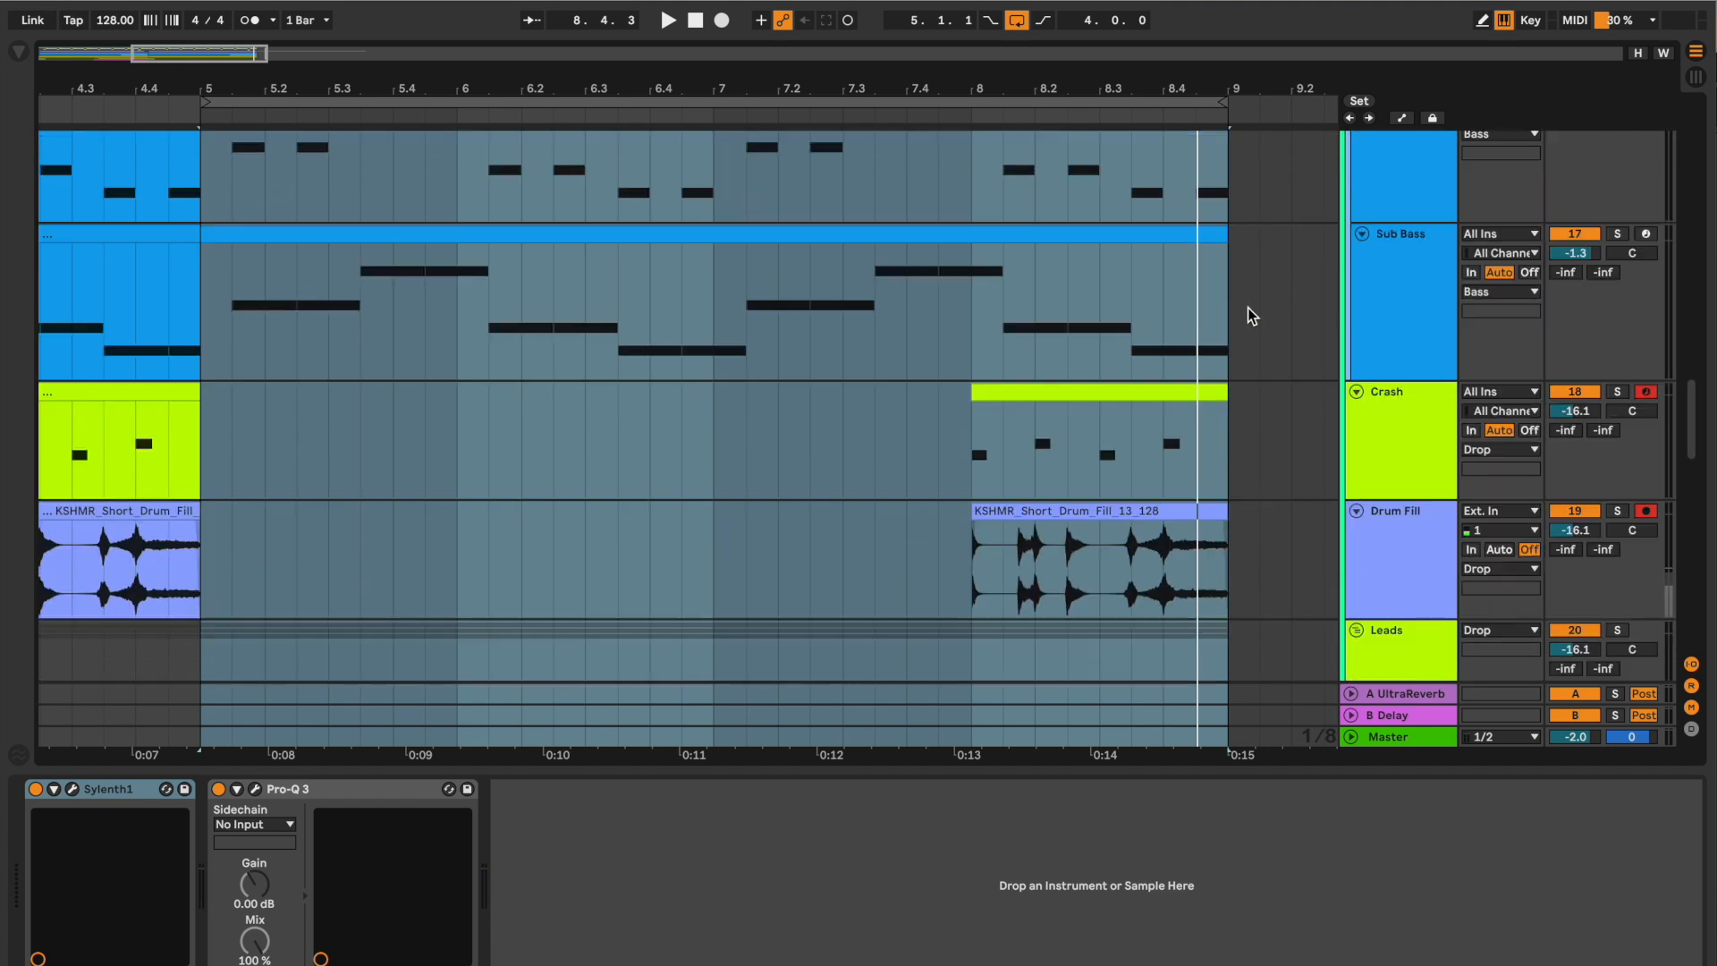
scroll(1247, 307, down, 10)
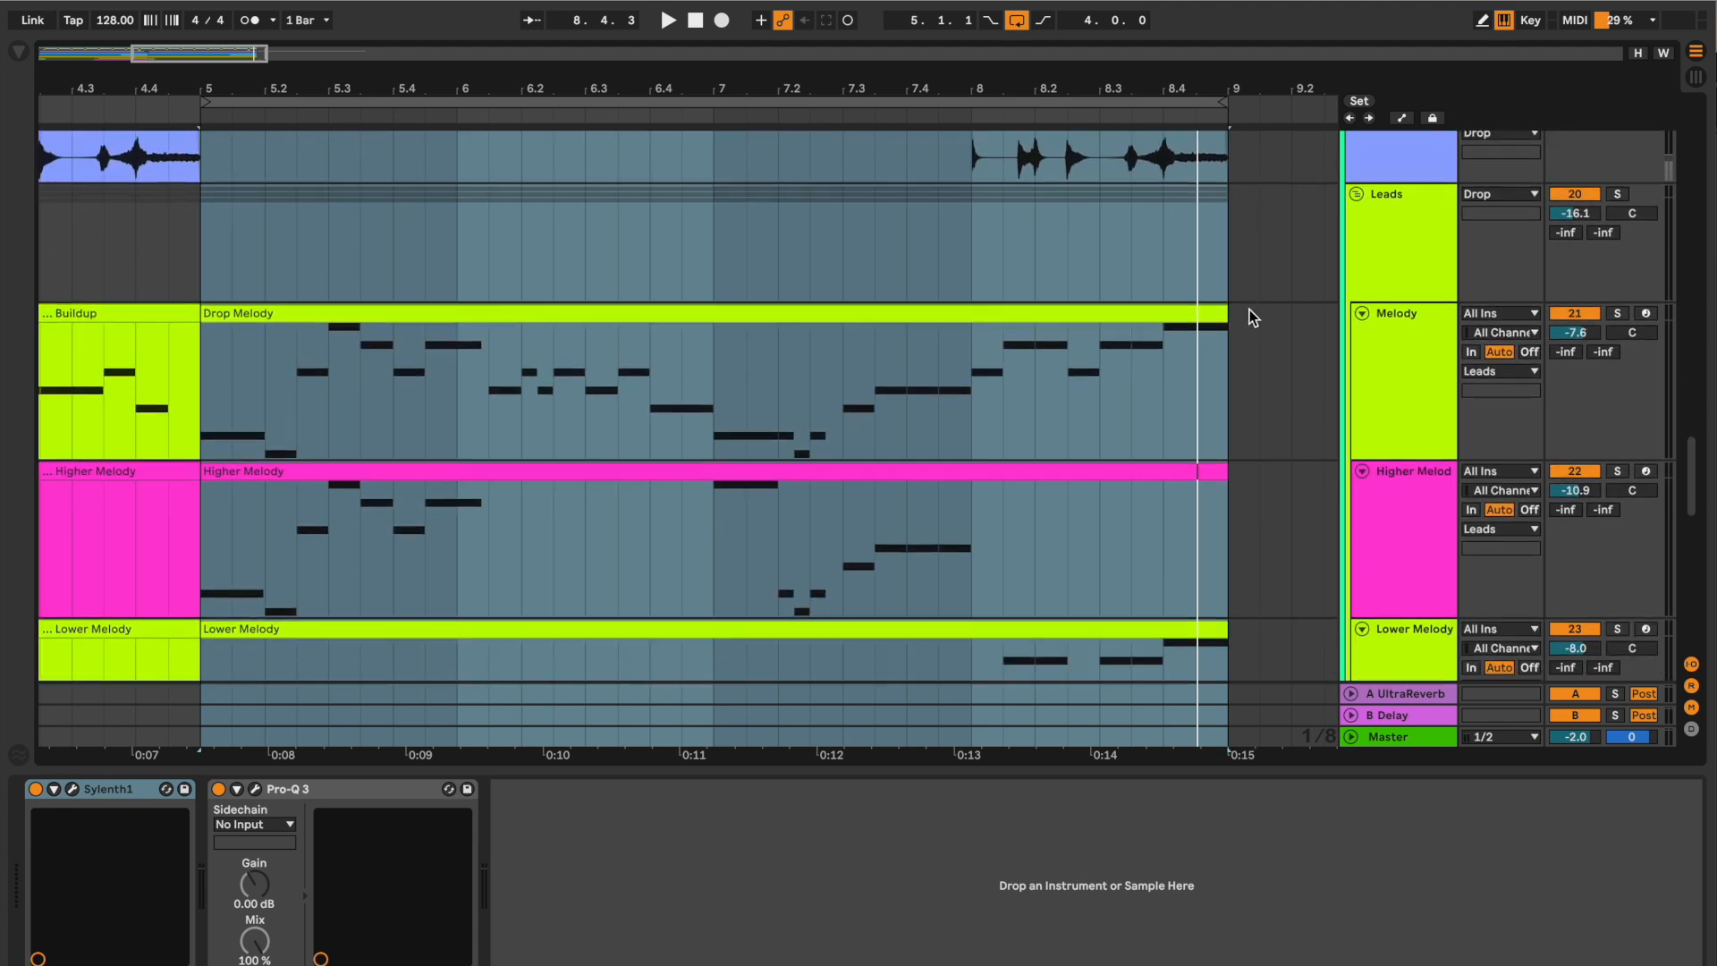
scroll(1249, 318, down, 2)
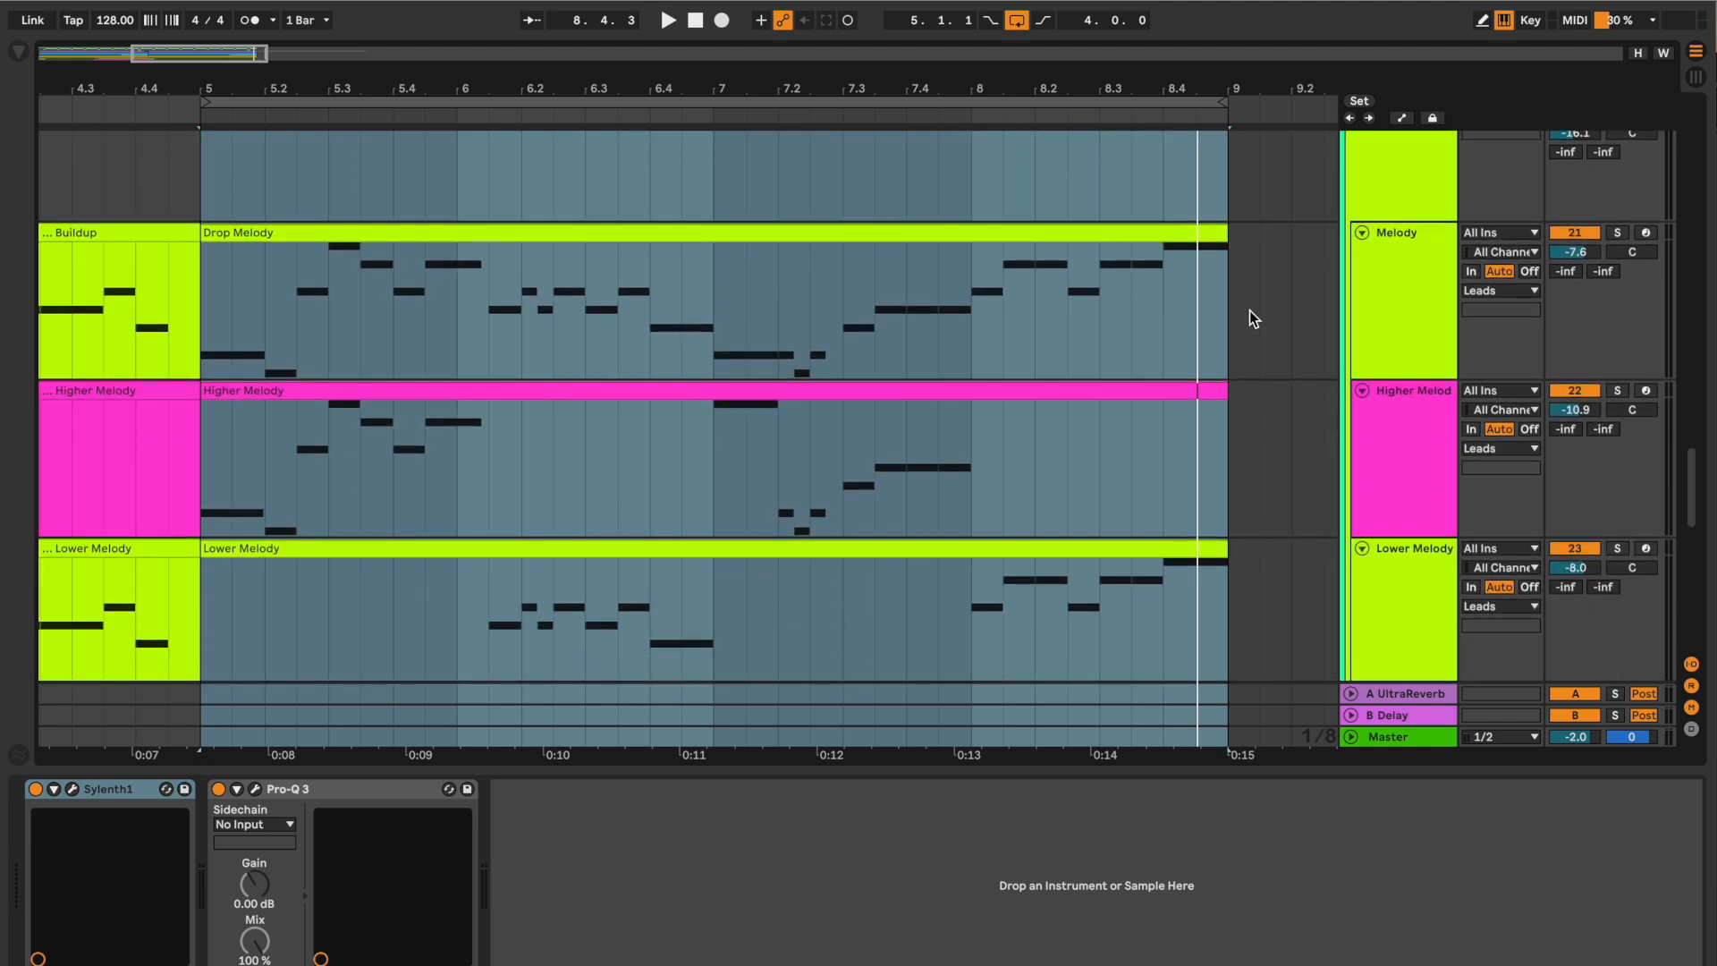
click(1387, 310)
click(644, 230)
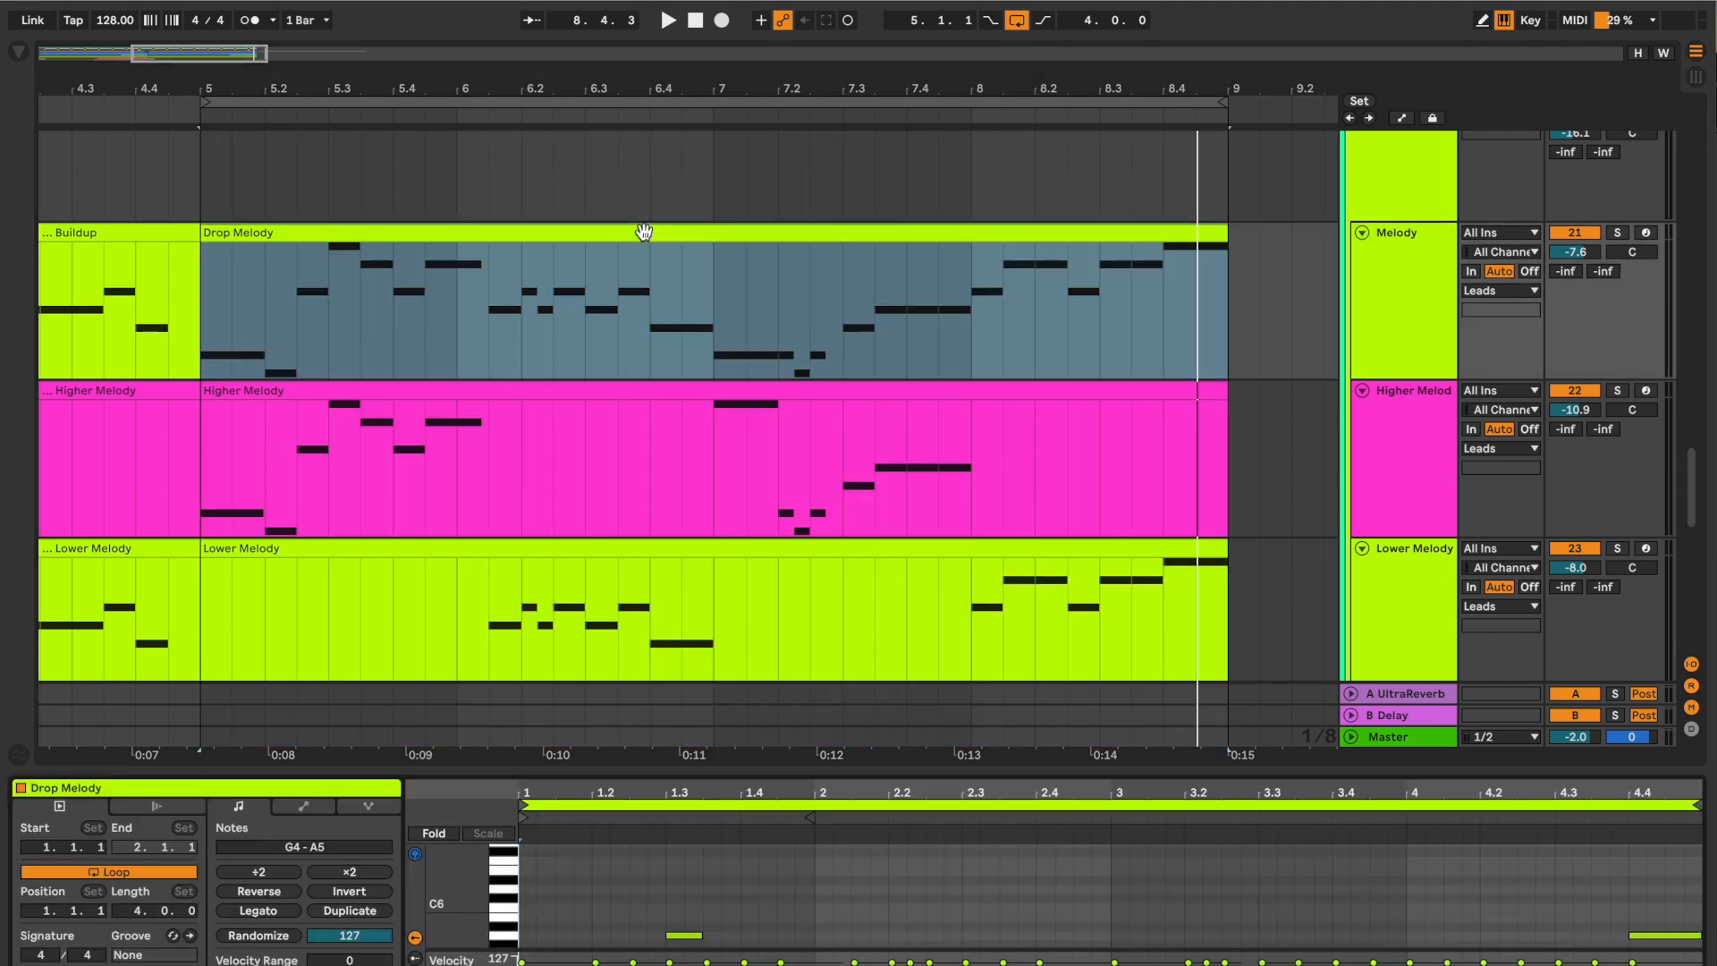
drag(815, 771, 832, 383)
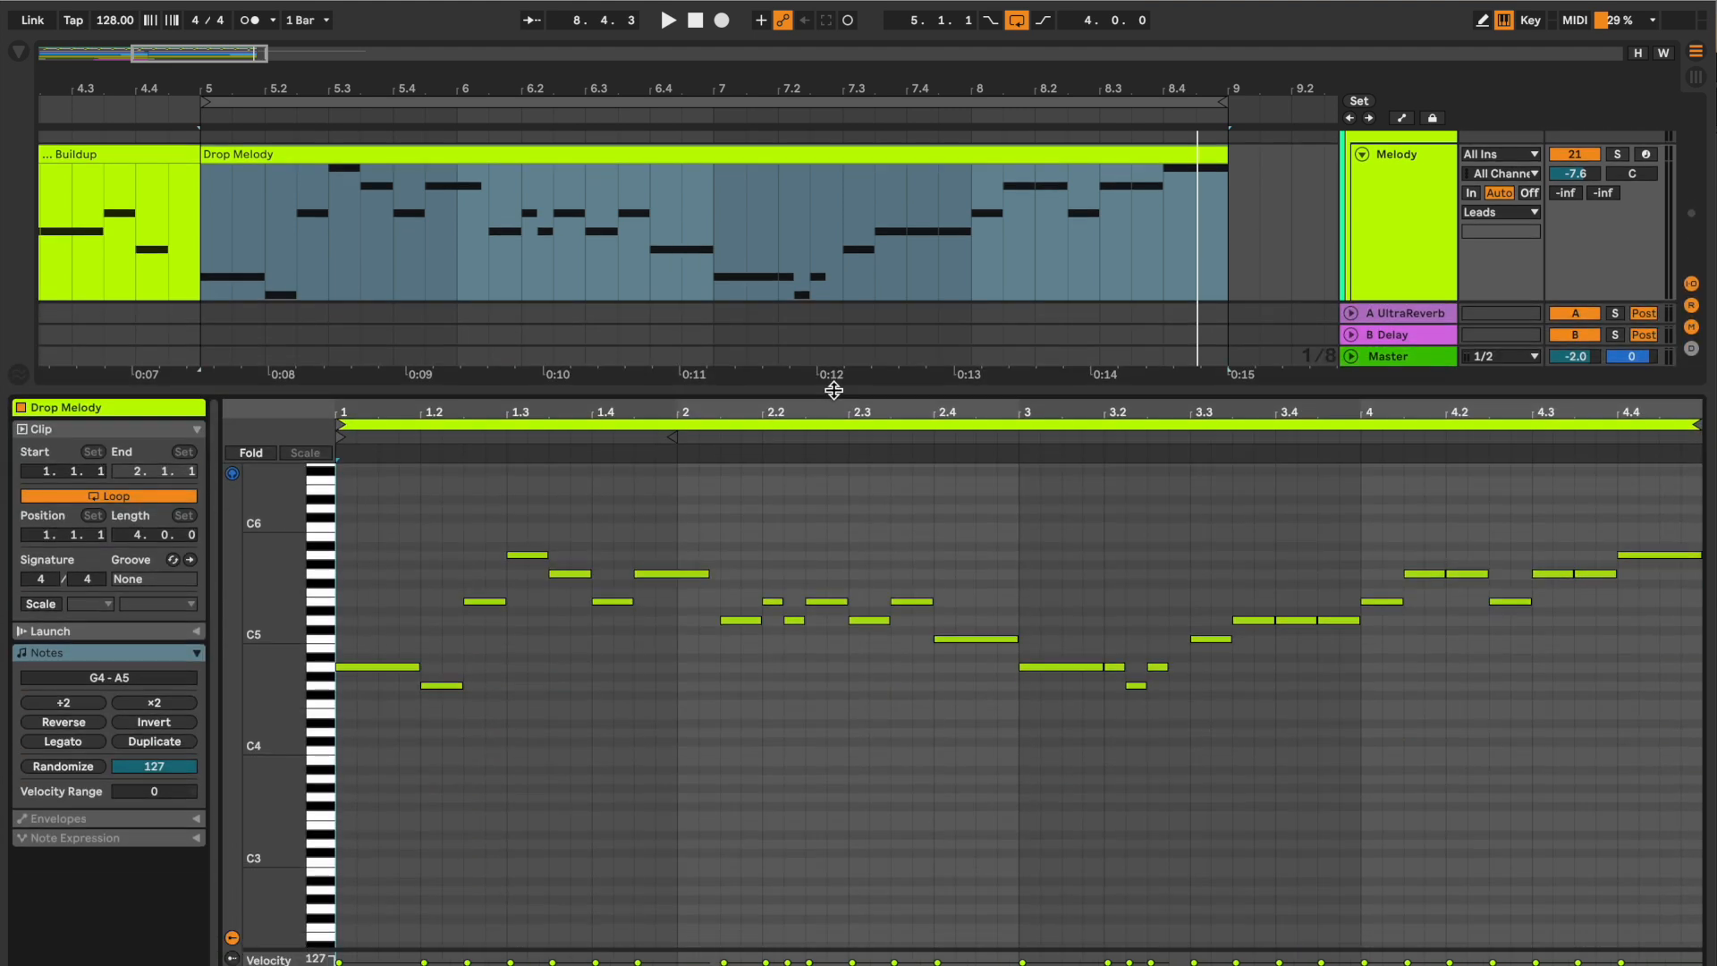
Solo the Melody track and play the drop melody from bar 5, and shrink the piano roll again.
click(1617, 155)
key(space)
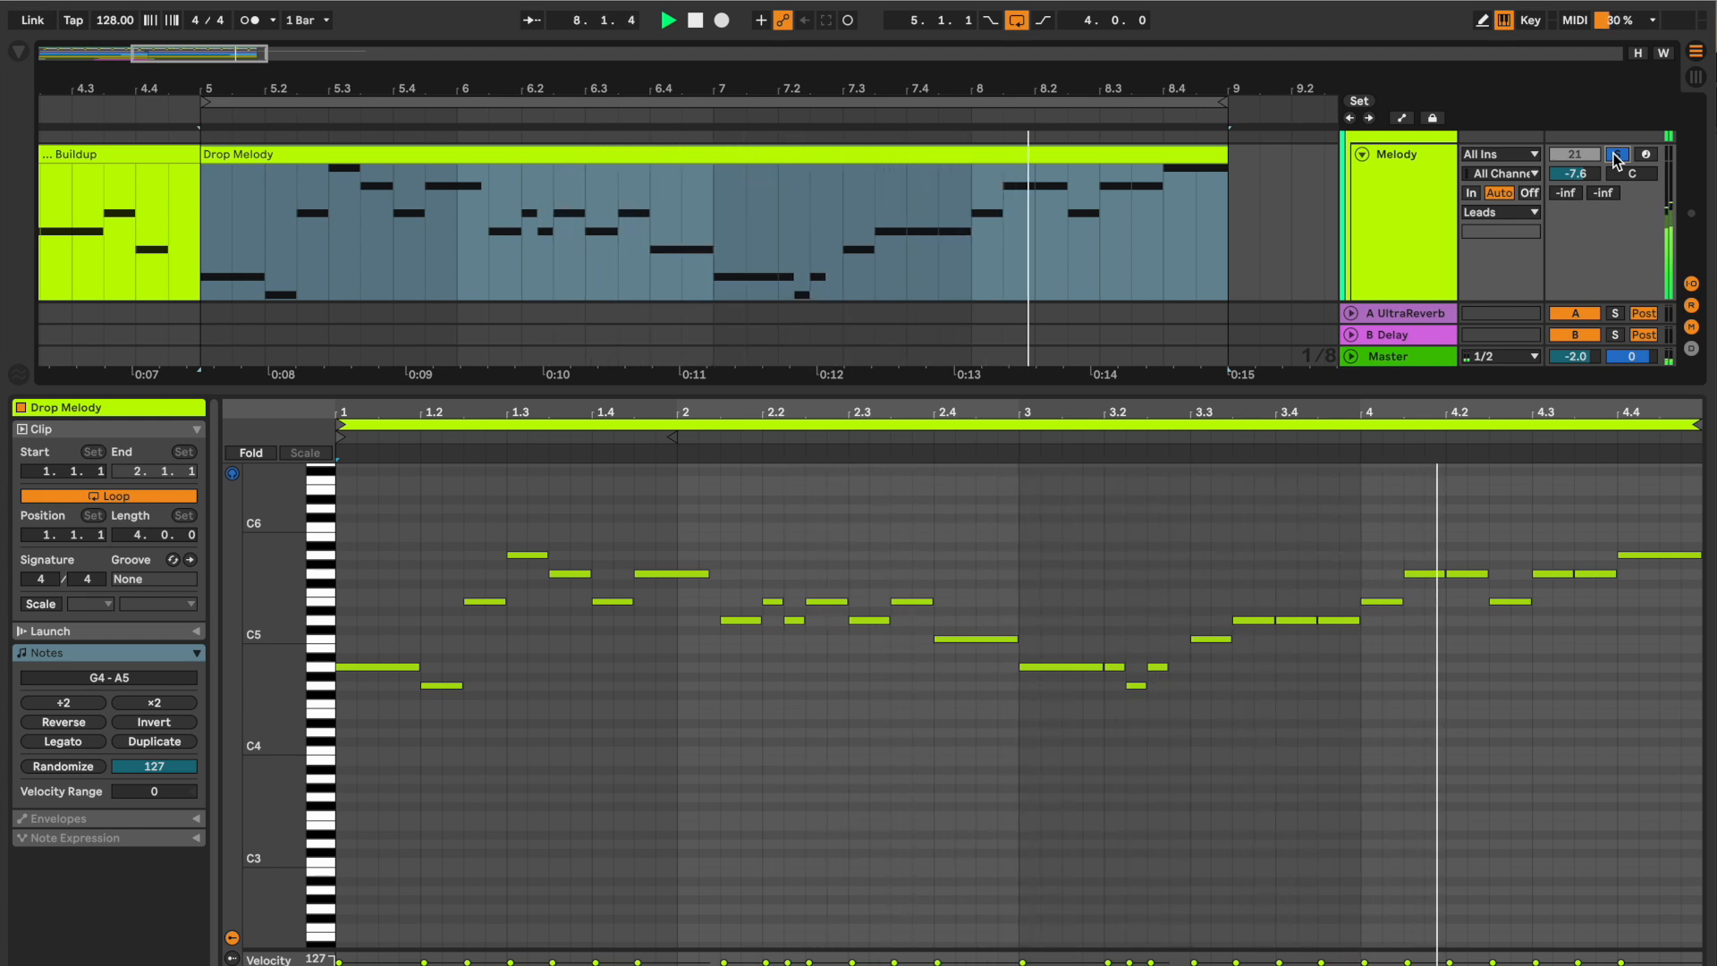
key(space)
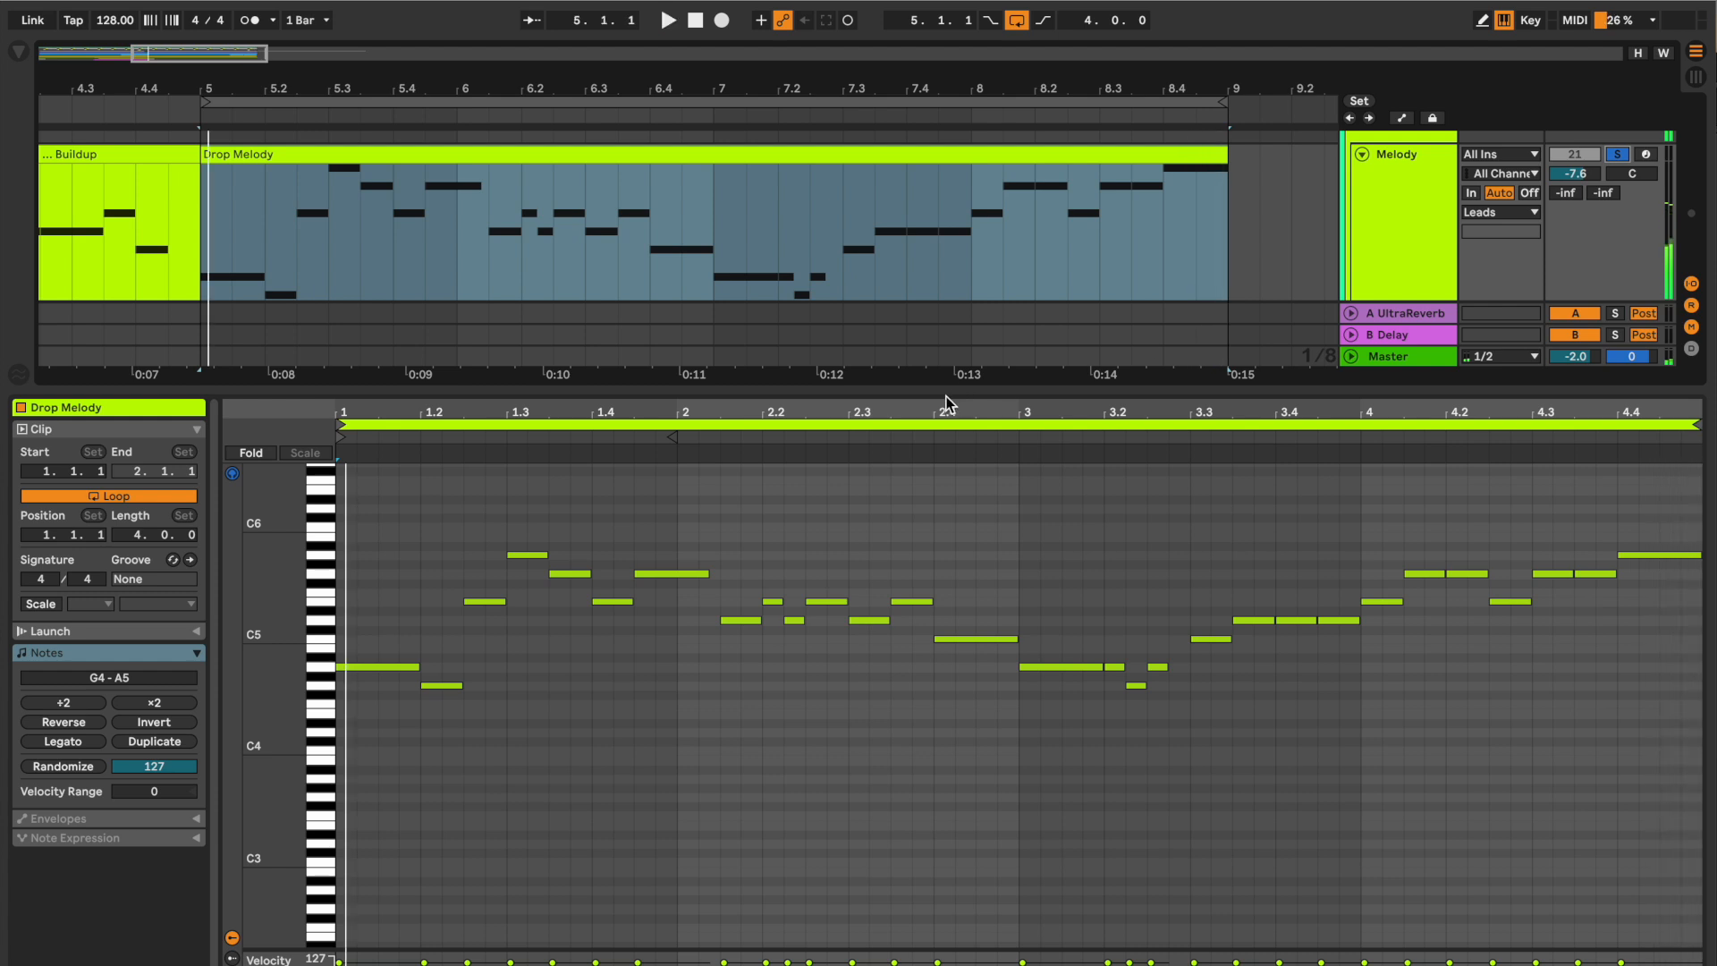
drag(943, 392, 853, 898)
Check the Melody track's Nexus preset and the low-cut and high-cut bands in its Pro-Q 3, closing both plugin windows.
double_click(1404, 179)
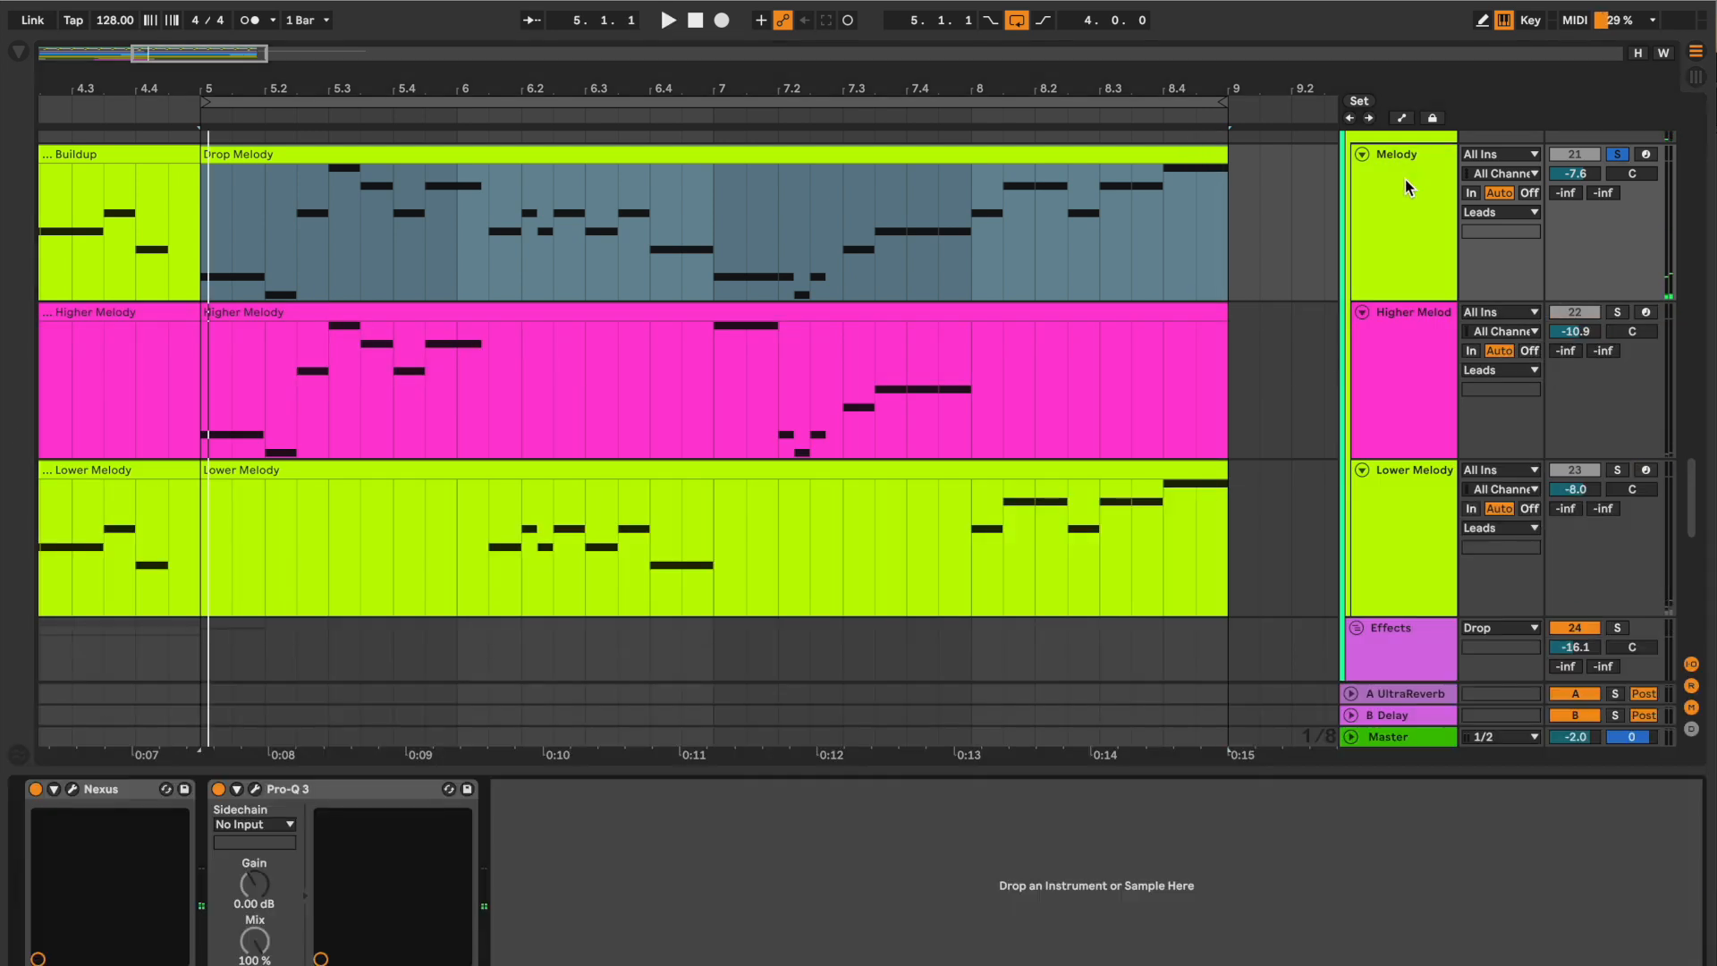
click(74, 788)
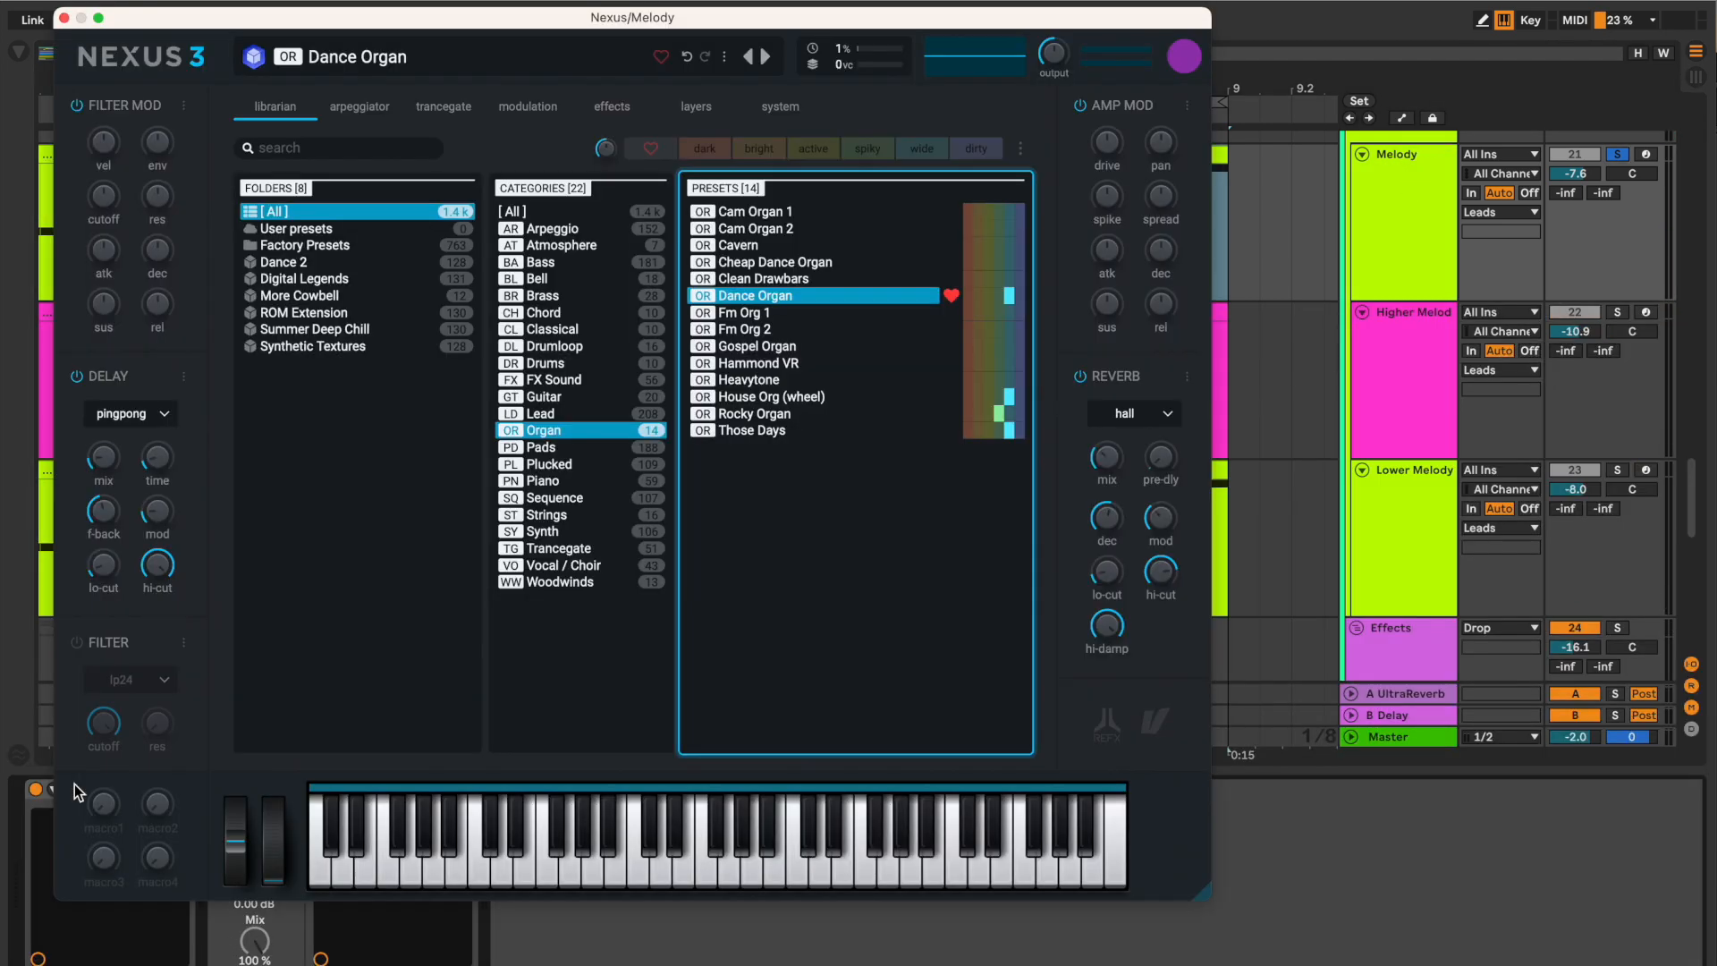
click(64, 18)
click(256, 789)
mouse_move(648, 382)
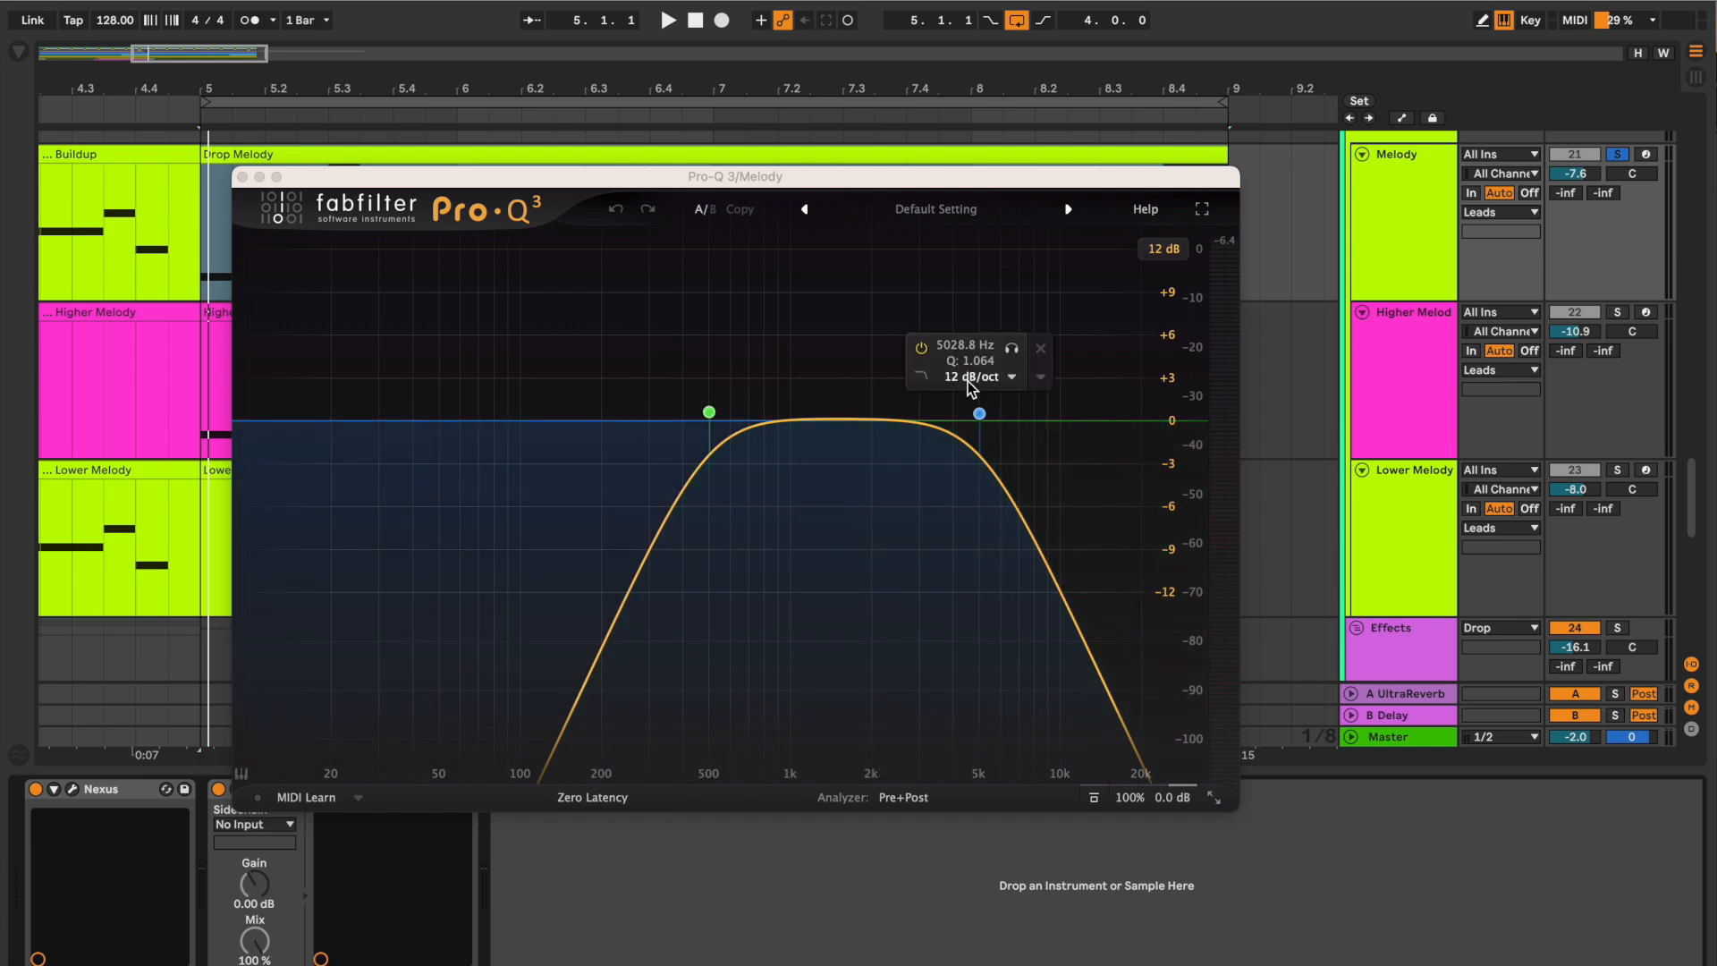
mouse_move(928, 398)
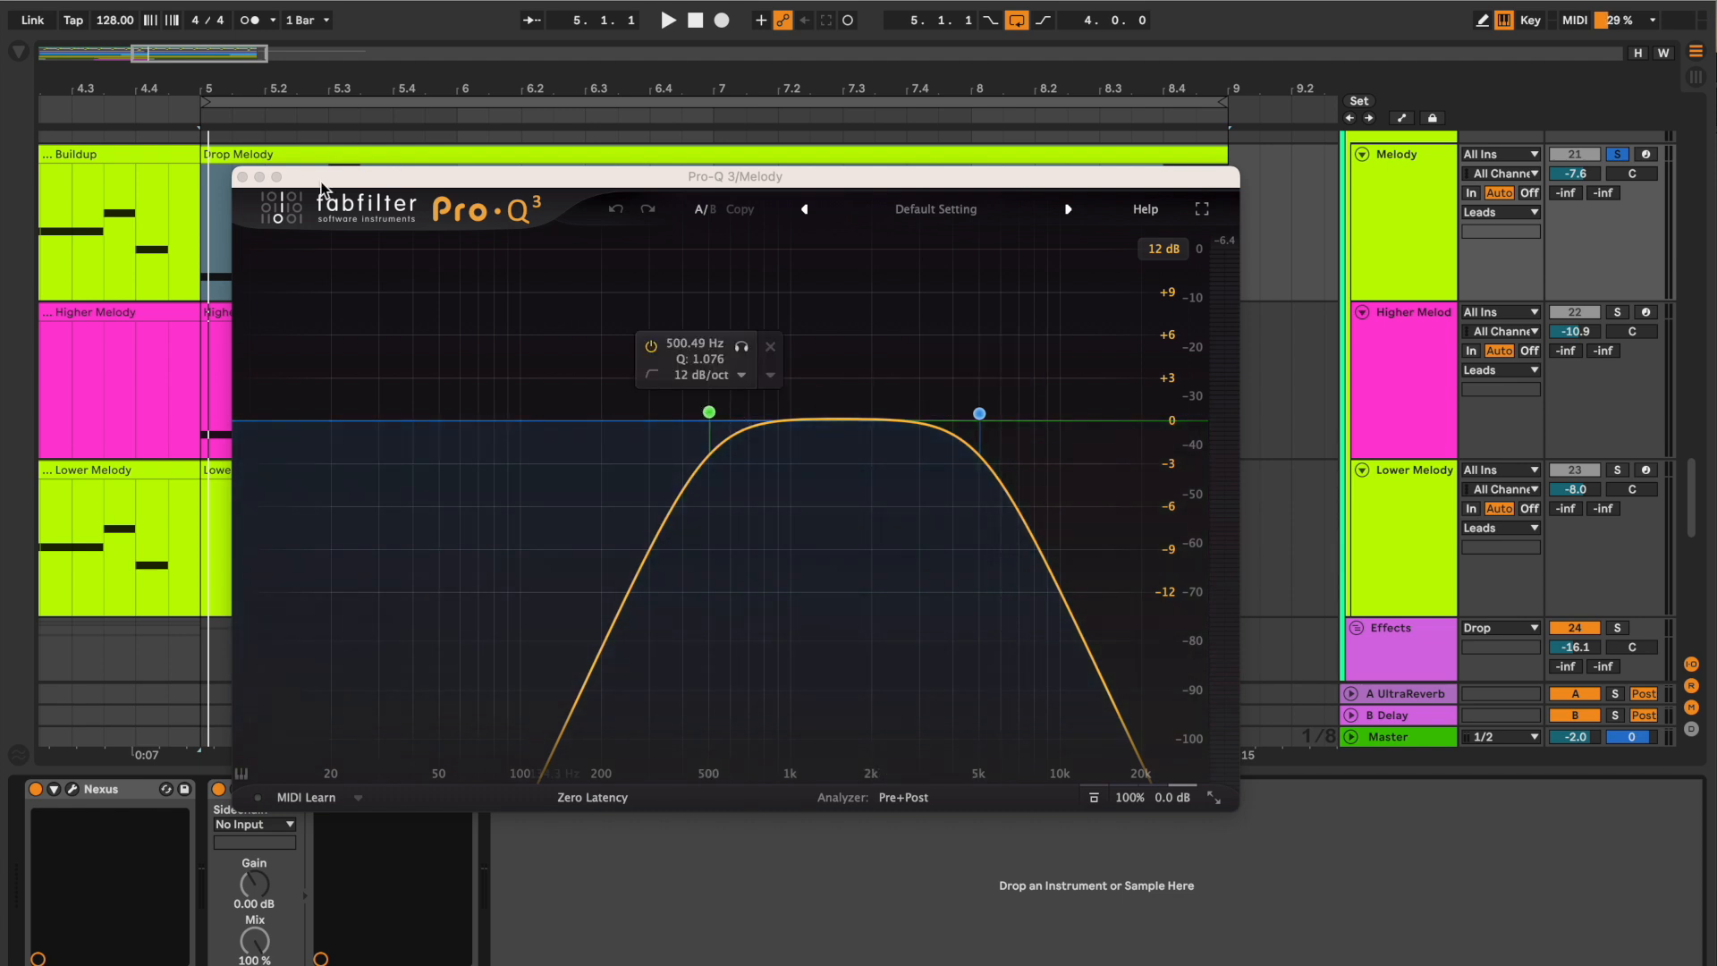
click(241, 176)
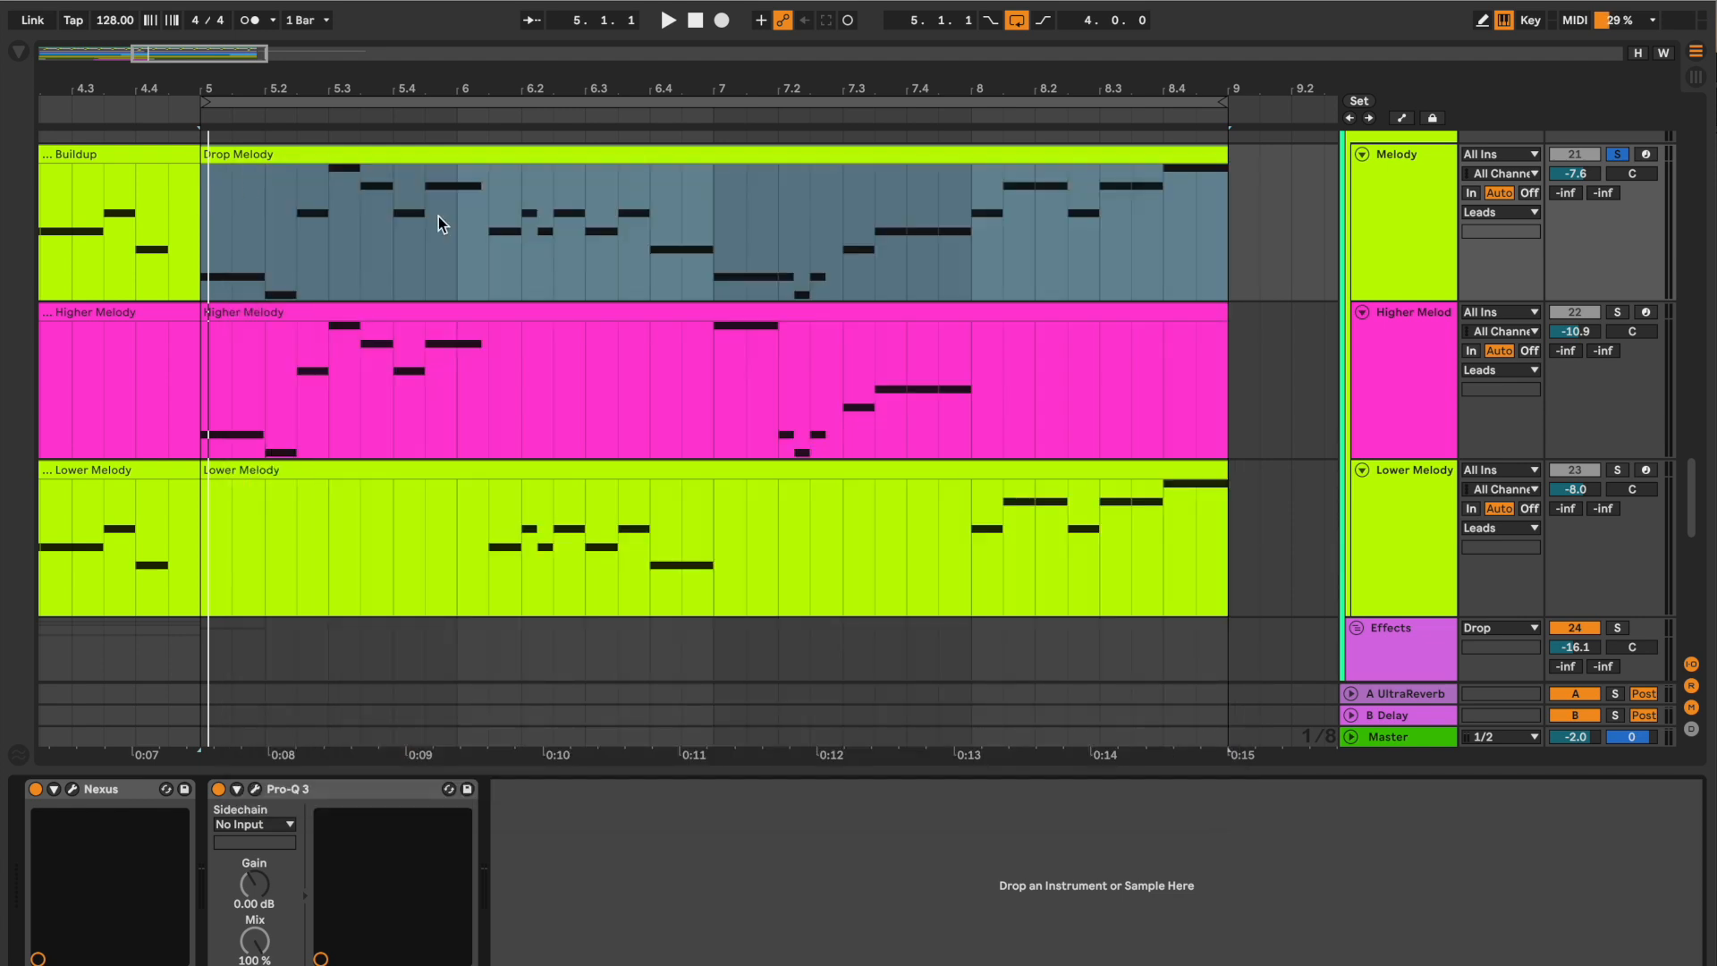
Solo the Higher Melody track and inspect its Sylenth1 preset and Pro-Q 3 filter bands, closing both plugin windows.
click(1394, 402)
click(1617, 311)
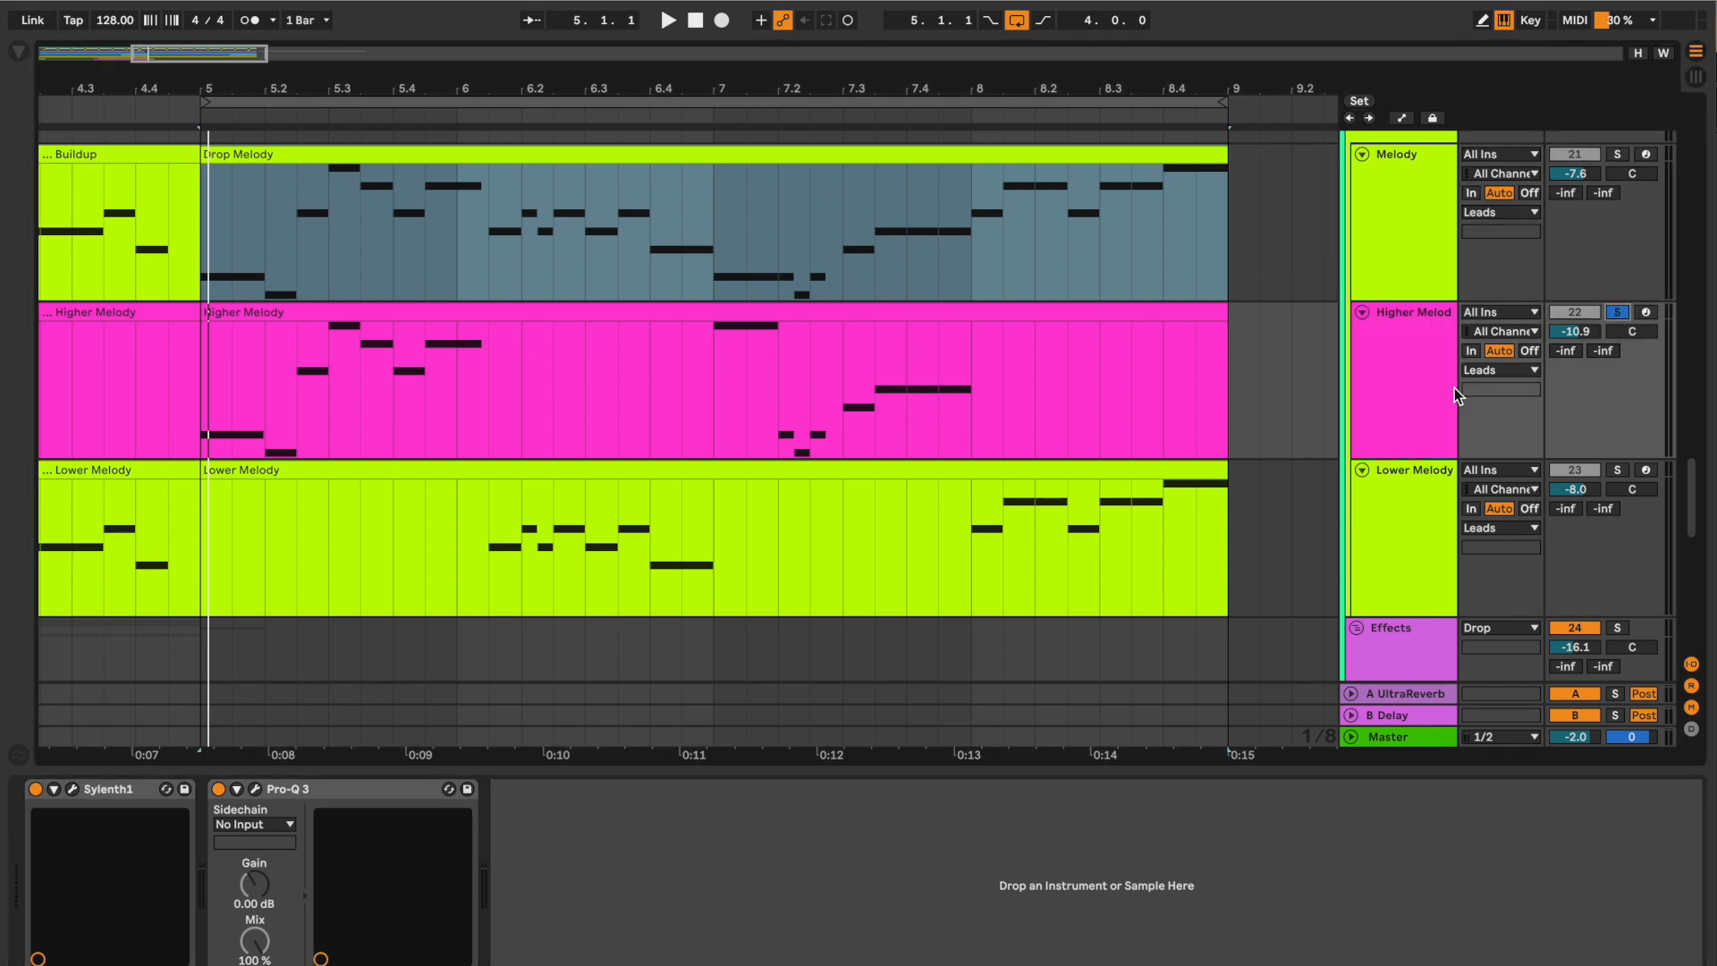
click(1391, 394)
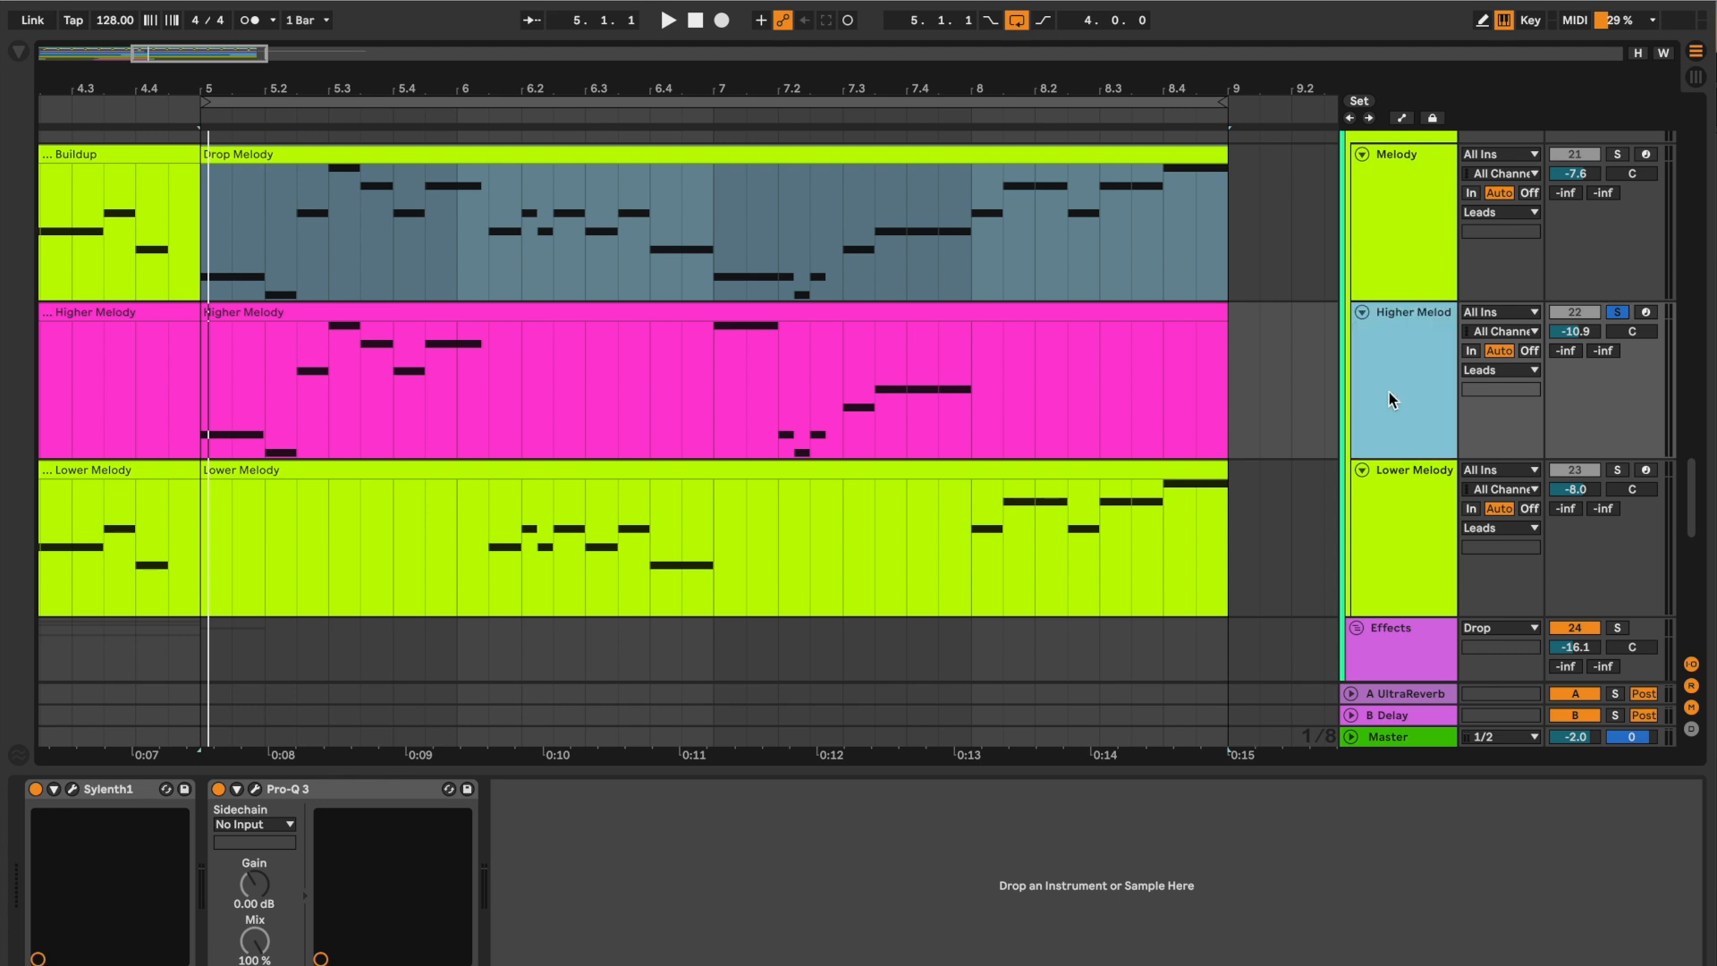
click(74, 791)
click(526, 54)
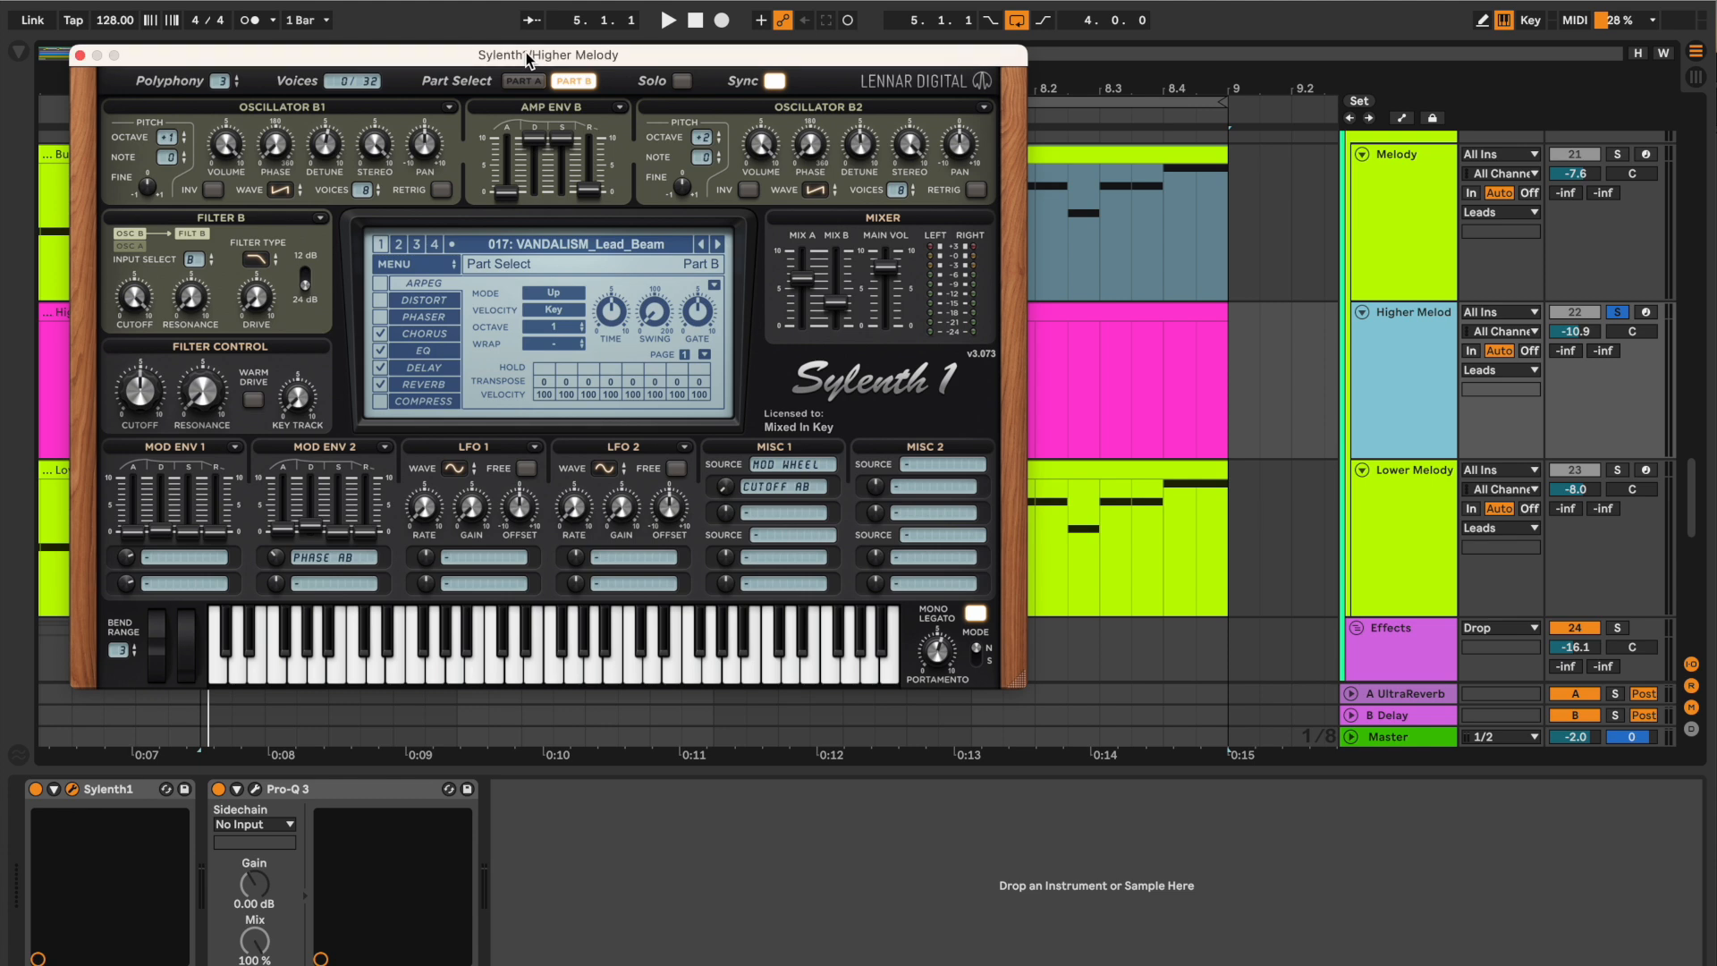
click(255, 789)
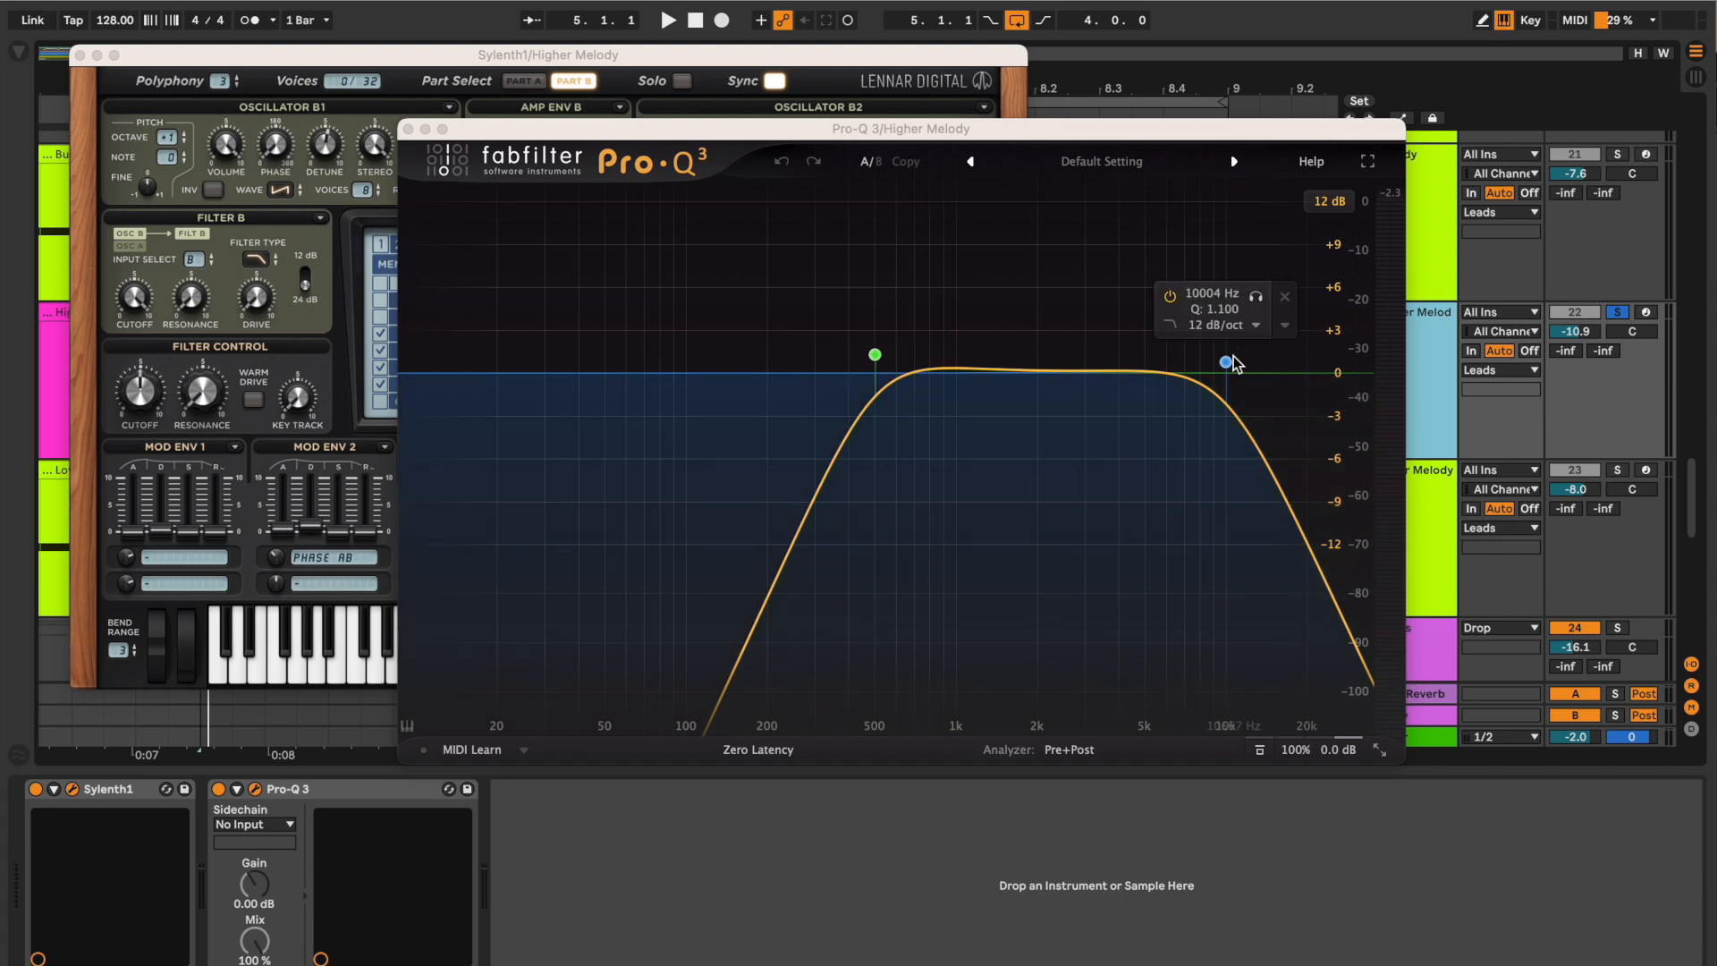
click(408, 129)
click(79, 57)
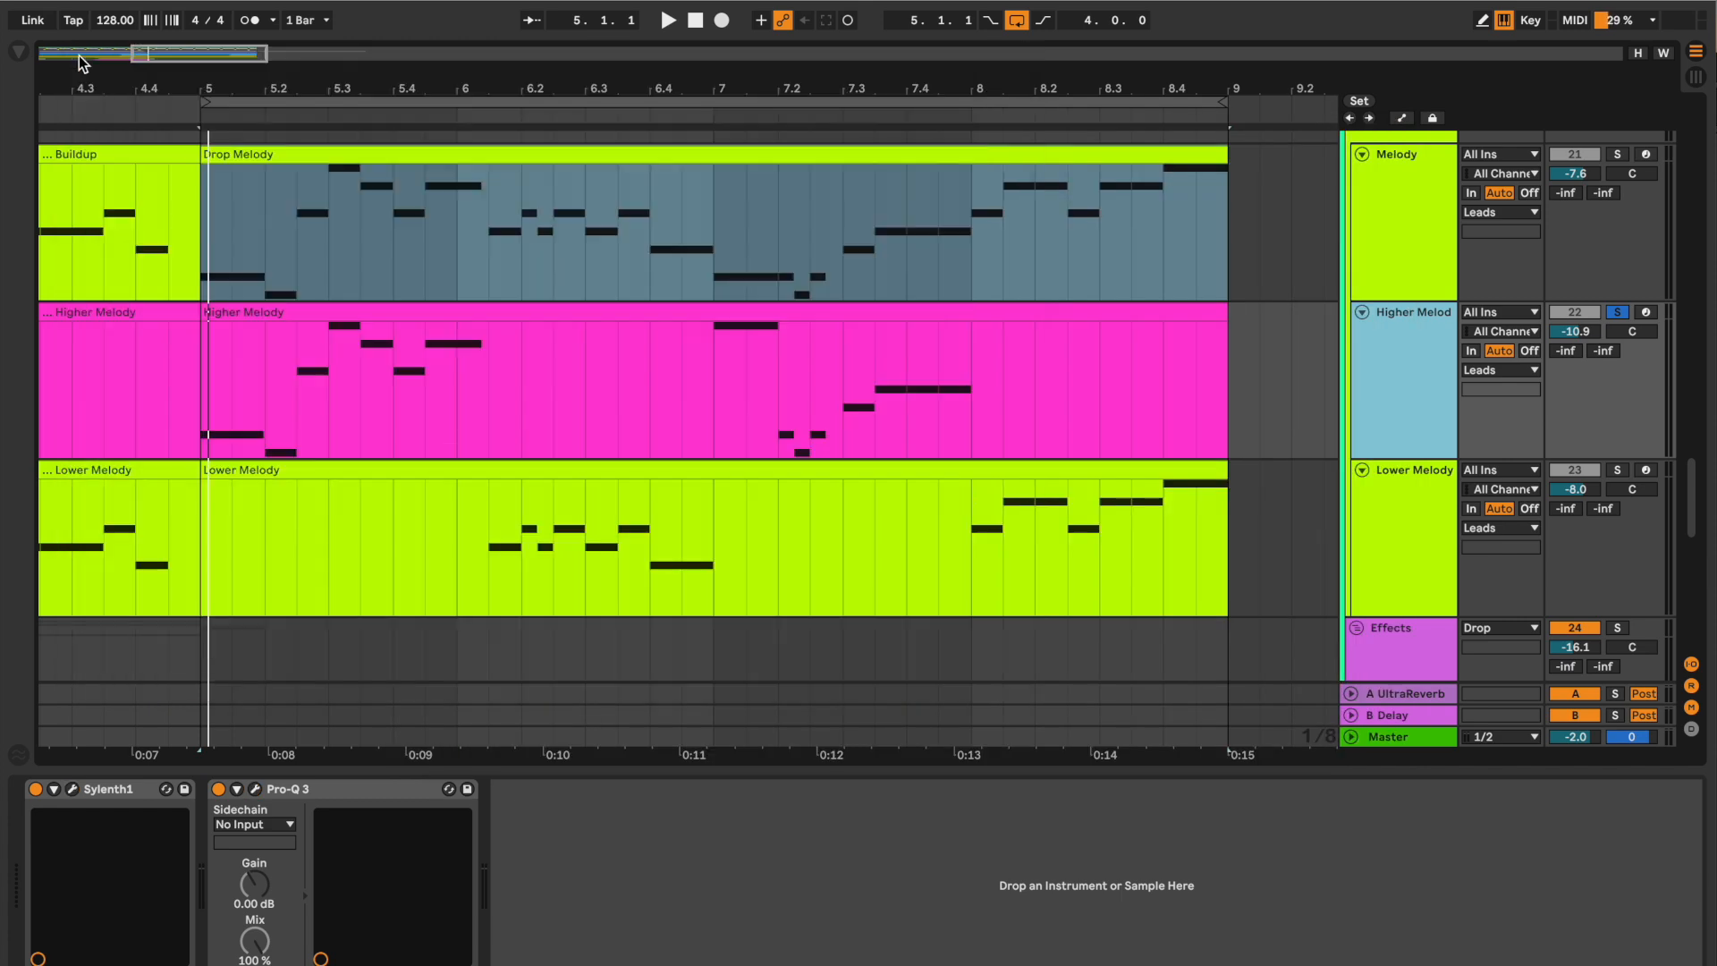
Open the Higher Melody clip in an enlarged piano roll, play it back from bar 5, and shrink the editor again.
double_click(456, 317)
drag(682, 771, 705, 384)
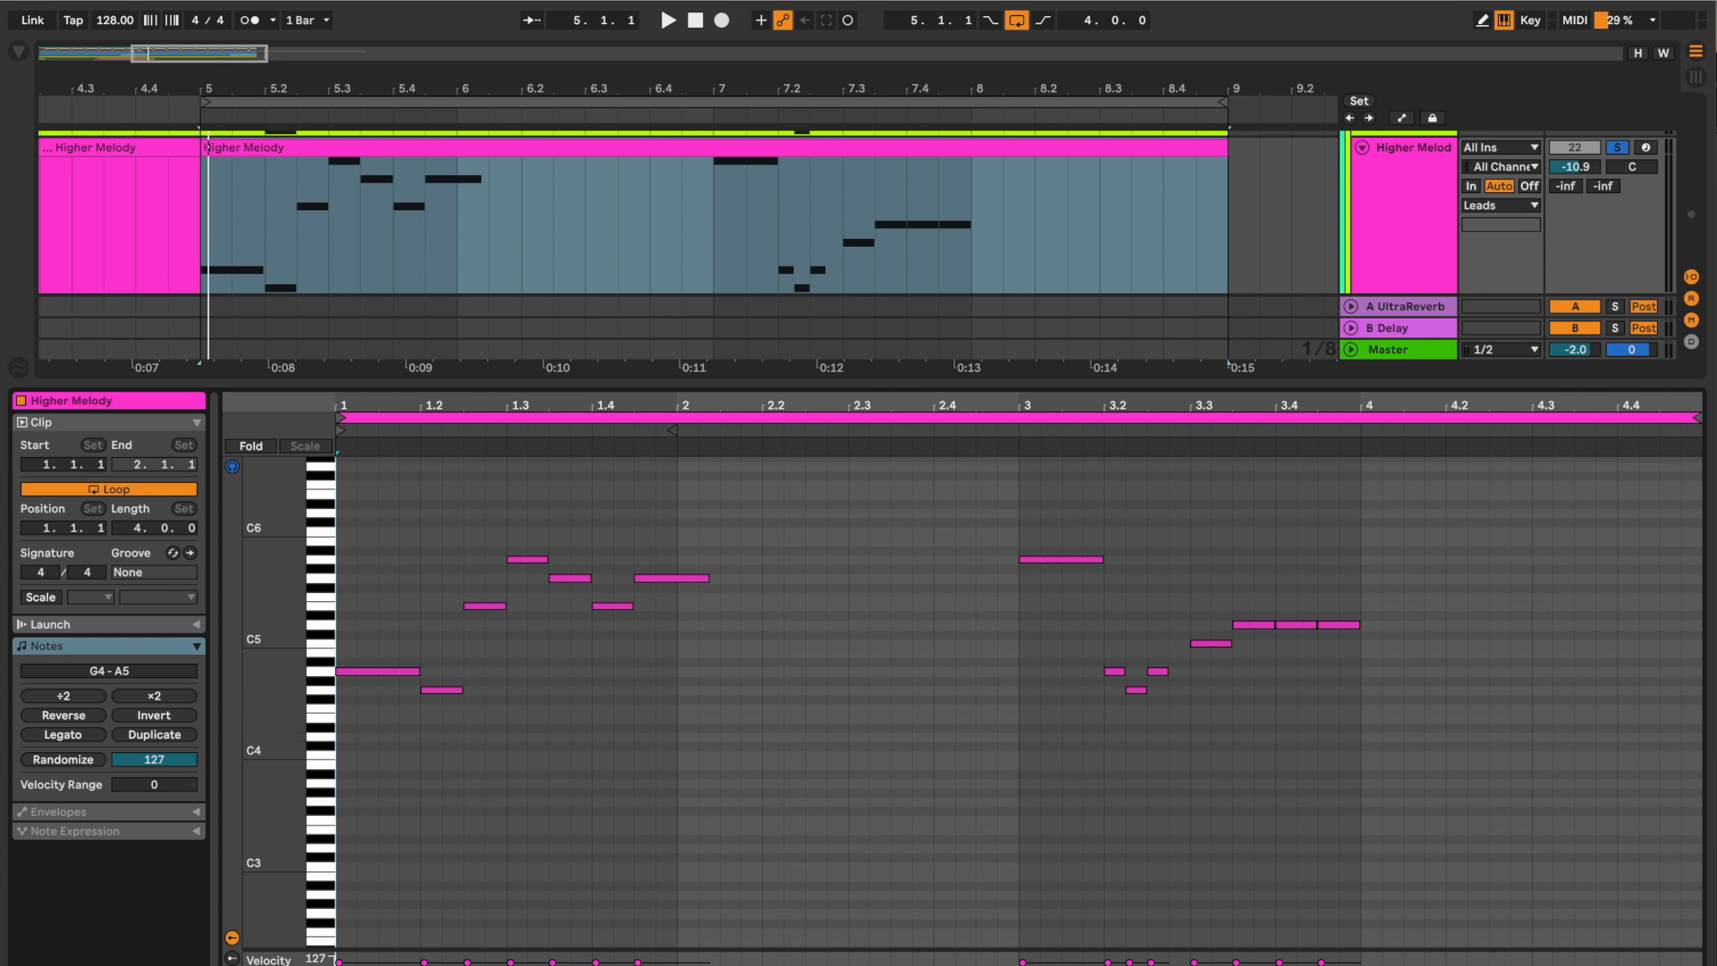
key(space)
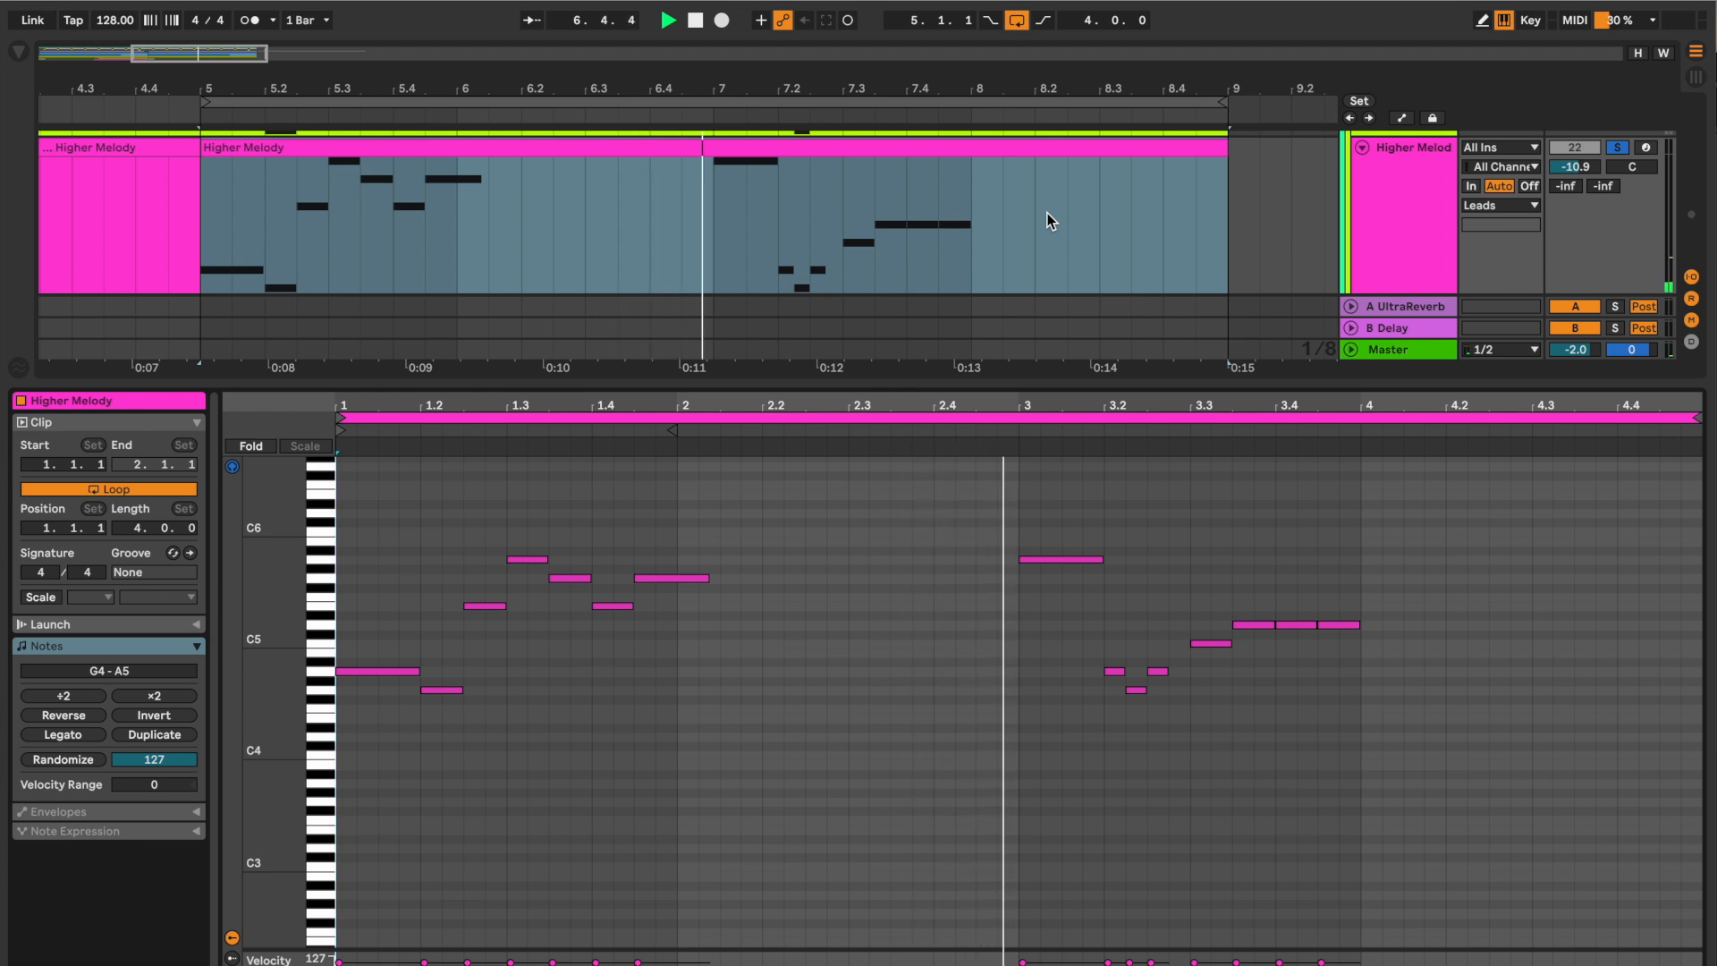
key(space)
drag(721, 387, 614, 851)
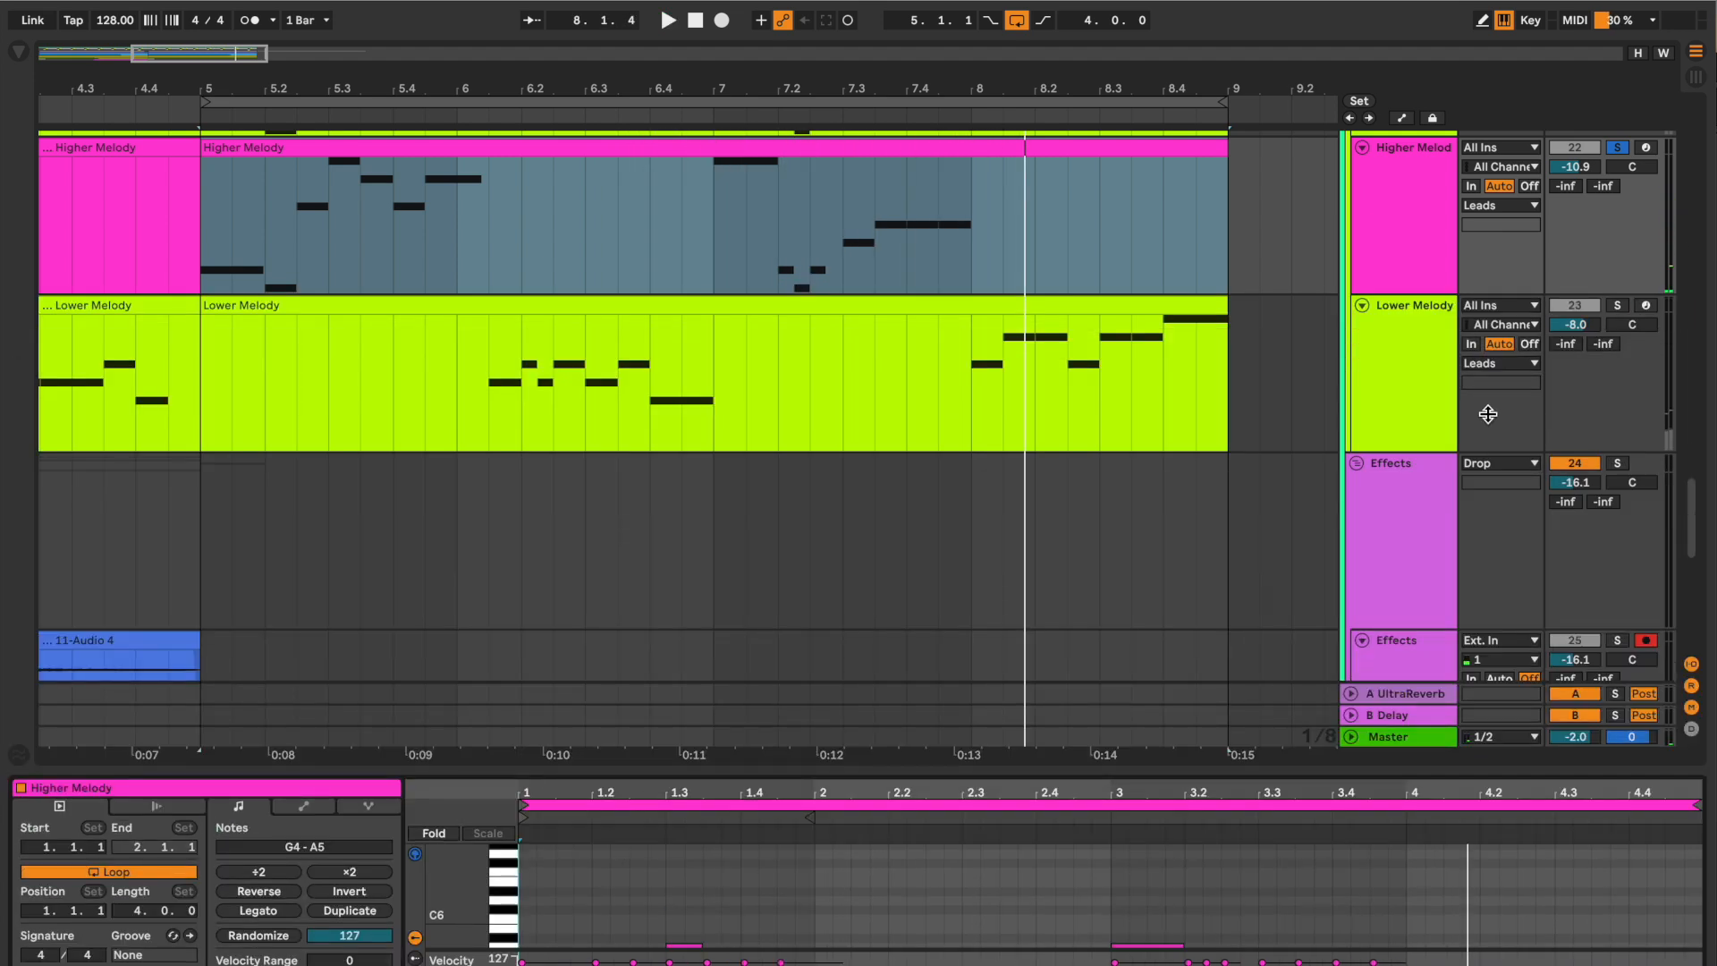
Solo the Lower Melody track and open its clip at bar 5 in an enlarged piano roll.
click(1617, 305)
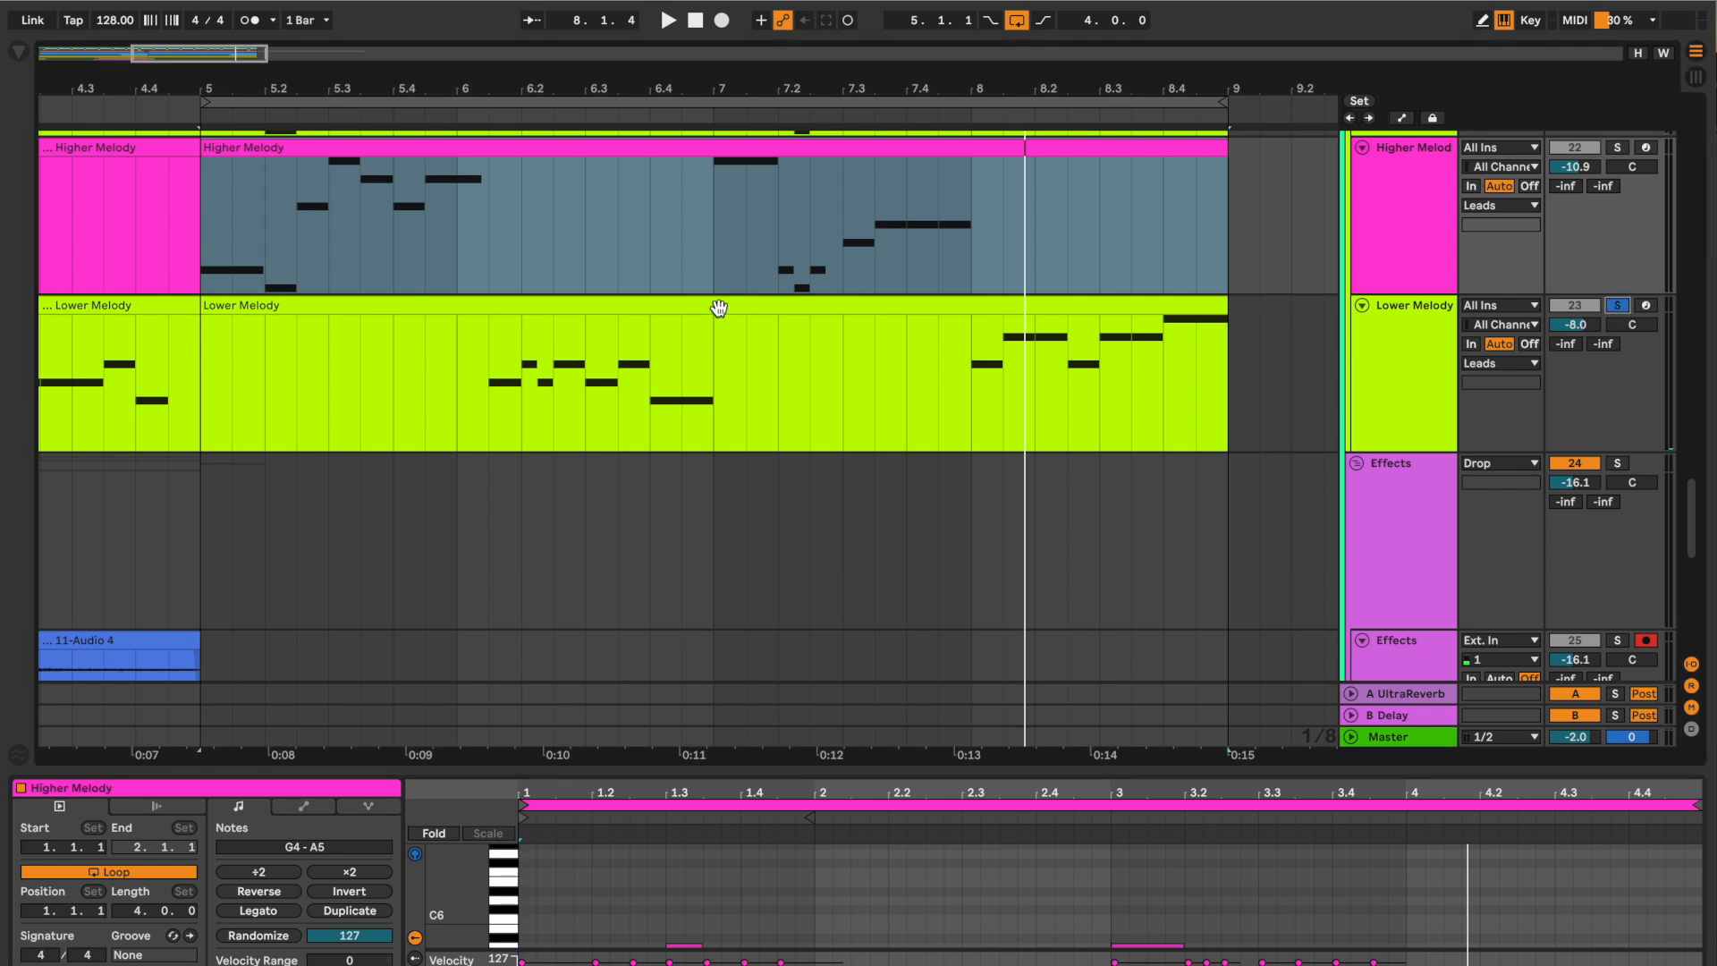
click(719, 307)
drag(823, 773, 860, 380)
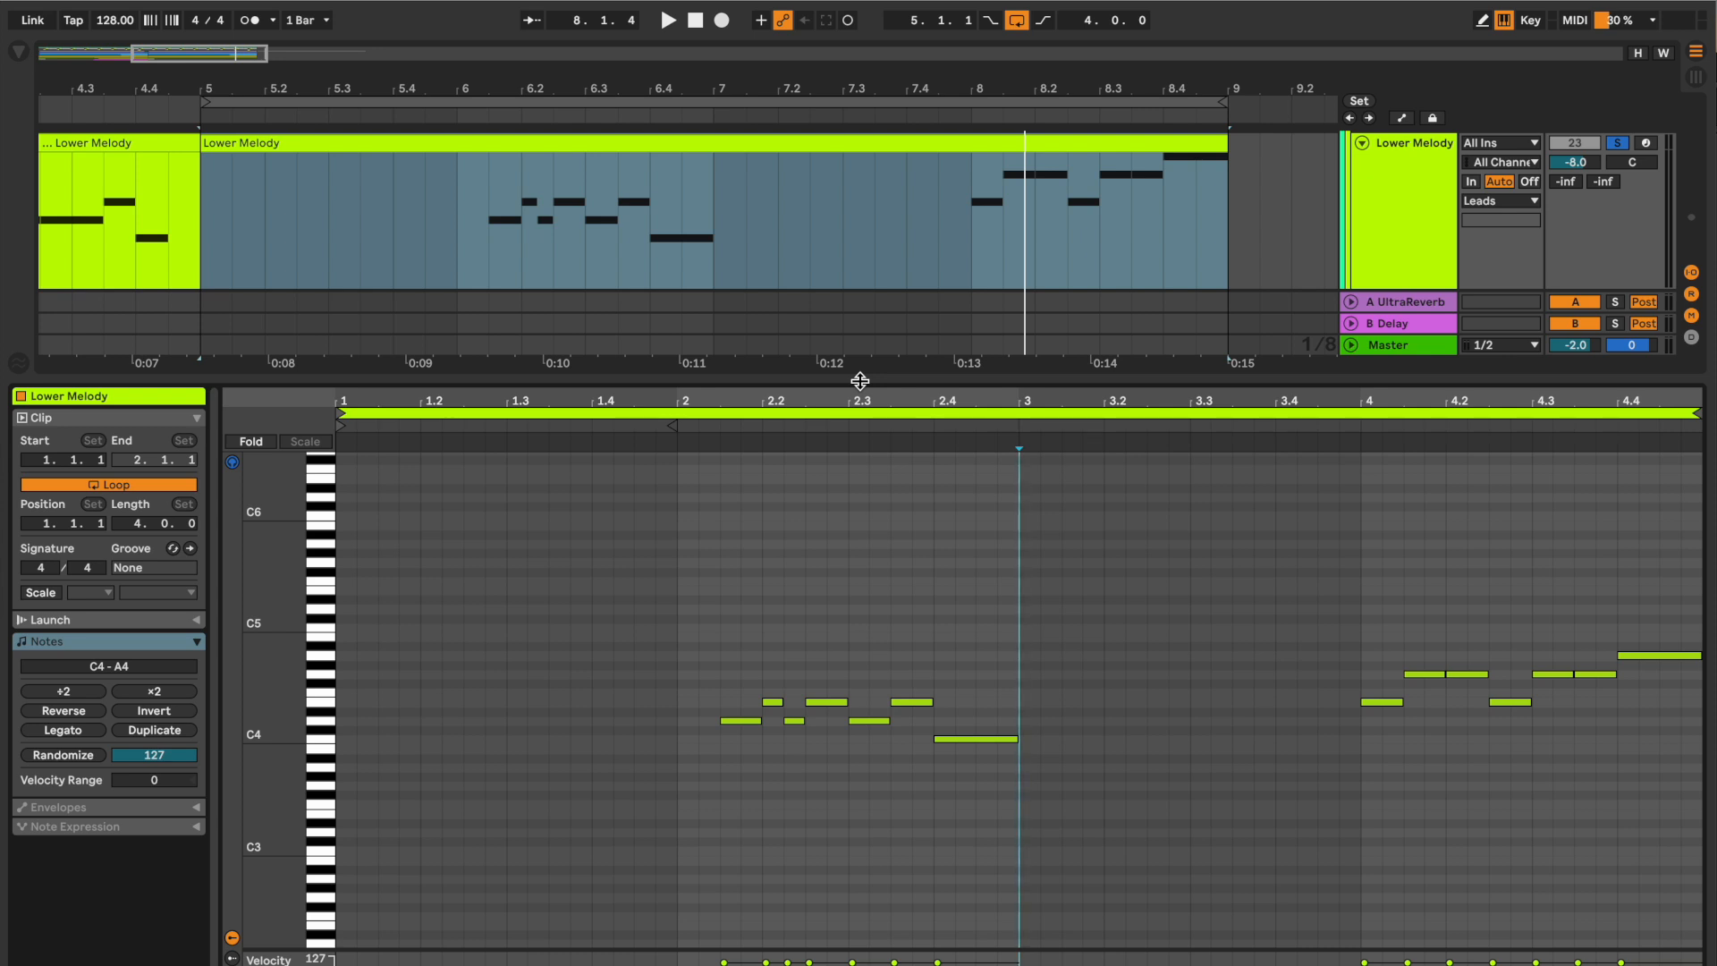
Inspect the low-cut and high-cut bands in the Lower Melody track's Pro-Q 3, and close the plugin window.
click(1409, 193)
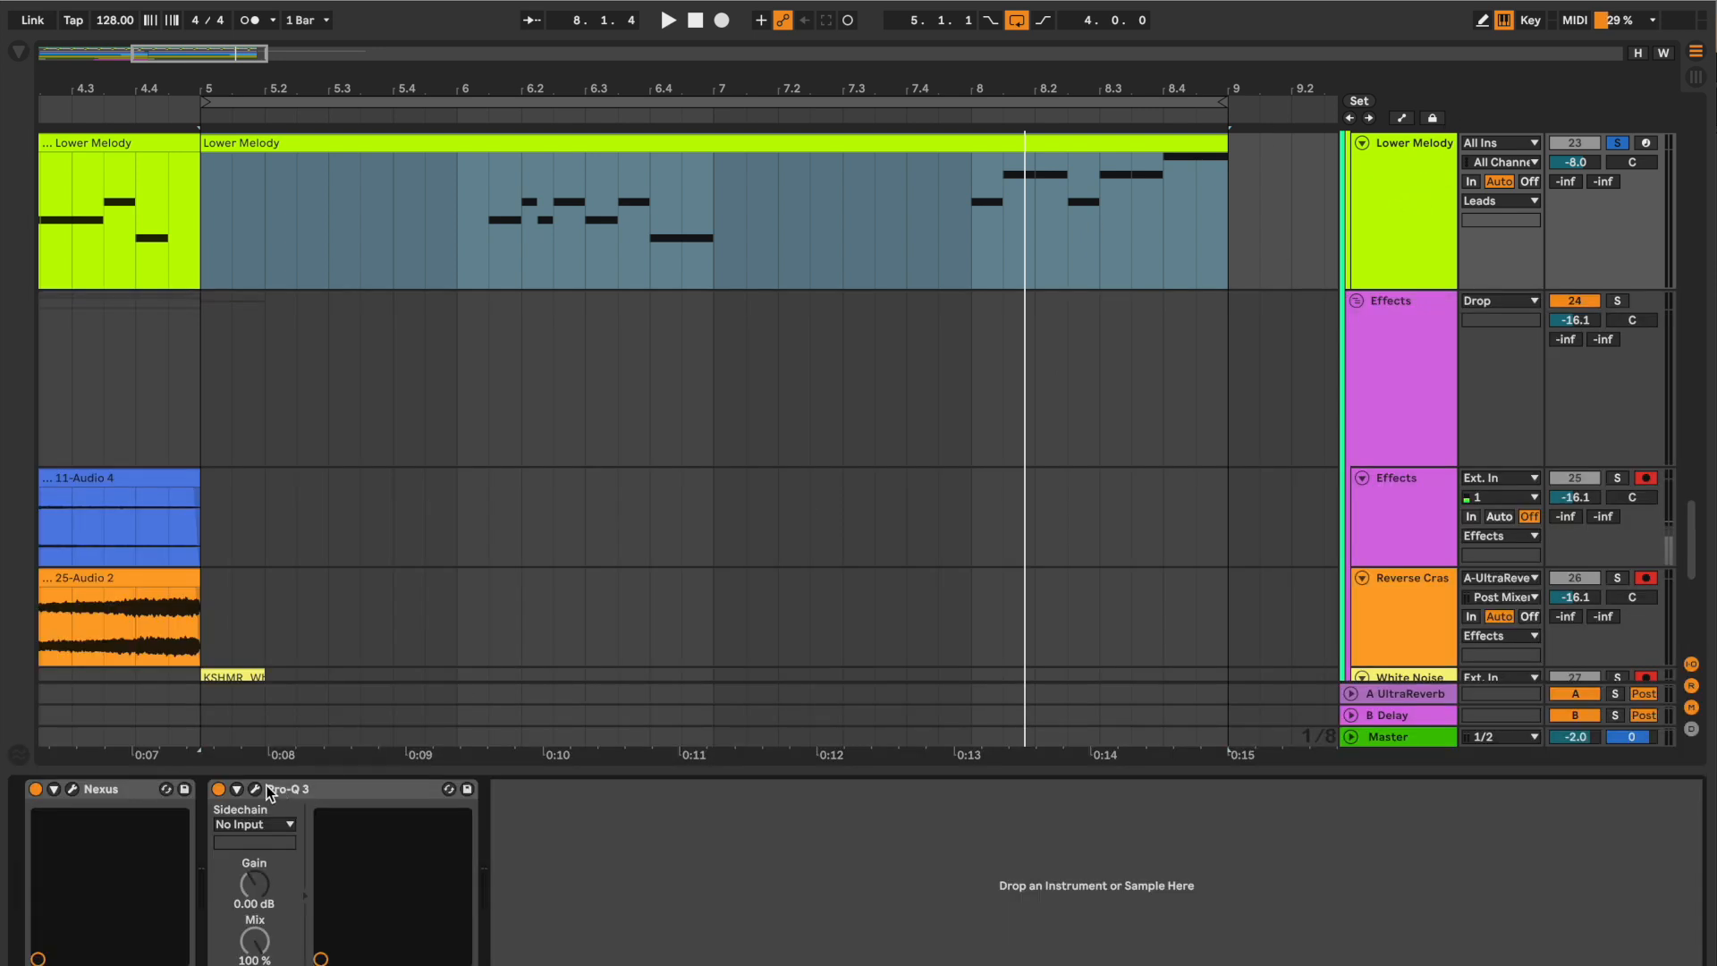
click(255, 788)
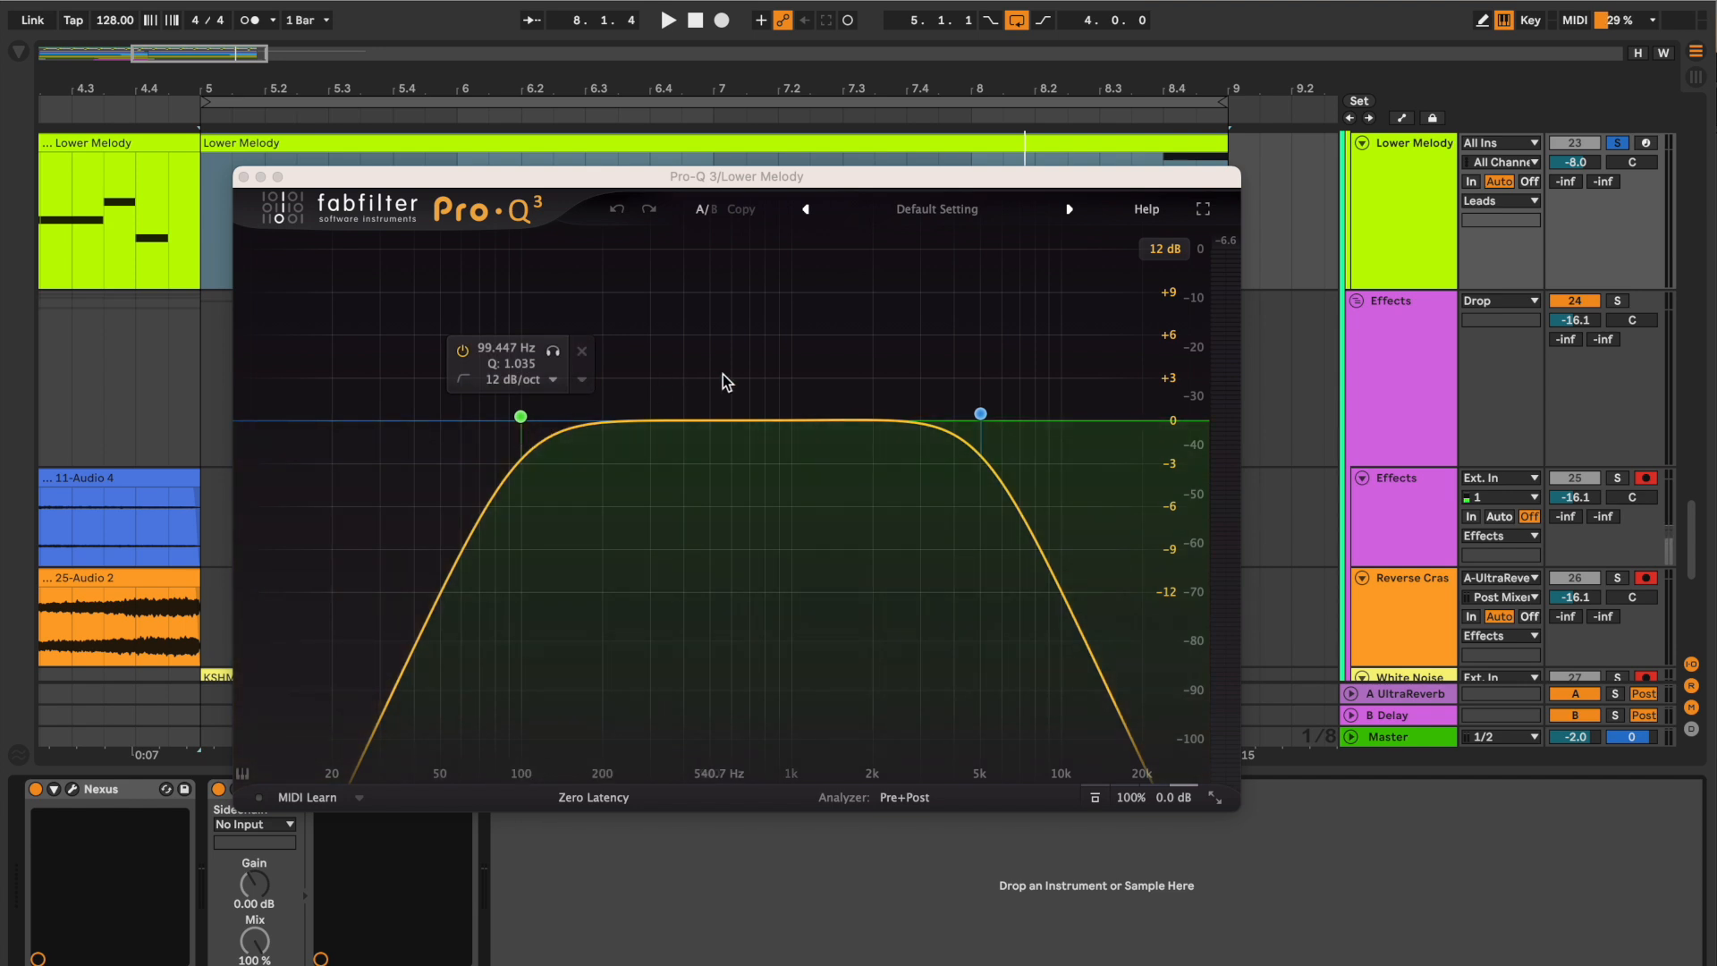
click(981, 414)
click(519, 418)
click(243, 177)
Review the Lower Melody clip's notes in the piano roll again, and shrink the editor to show the lead tracks.
double_click(320, 153)
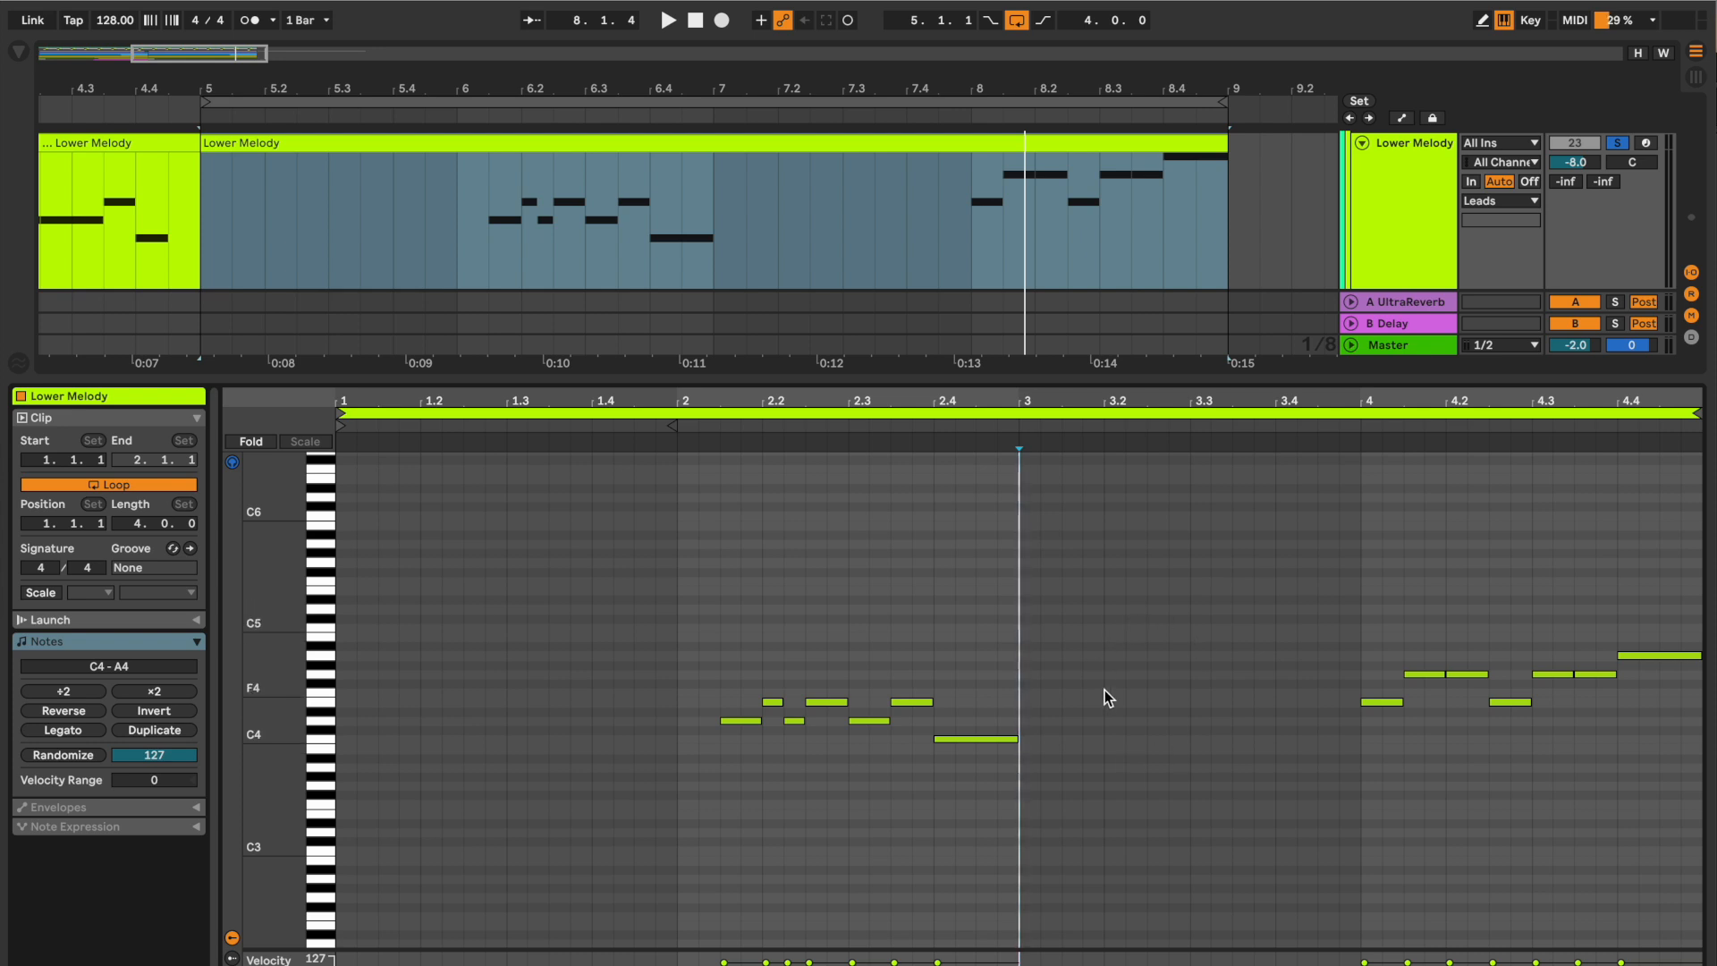
scroll(1493, 248, up, 5)
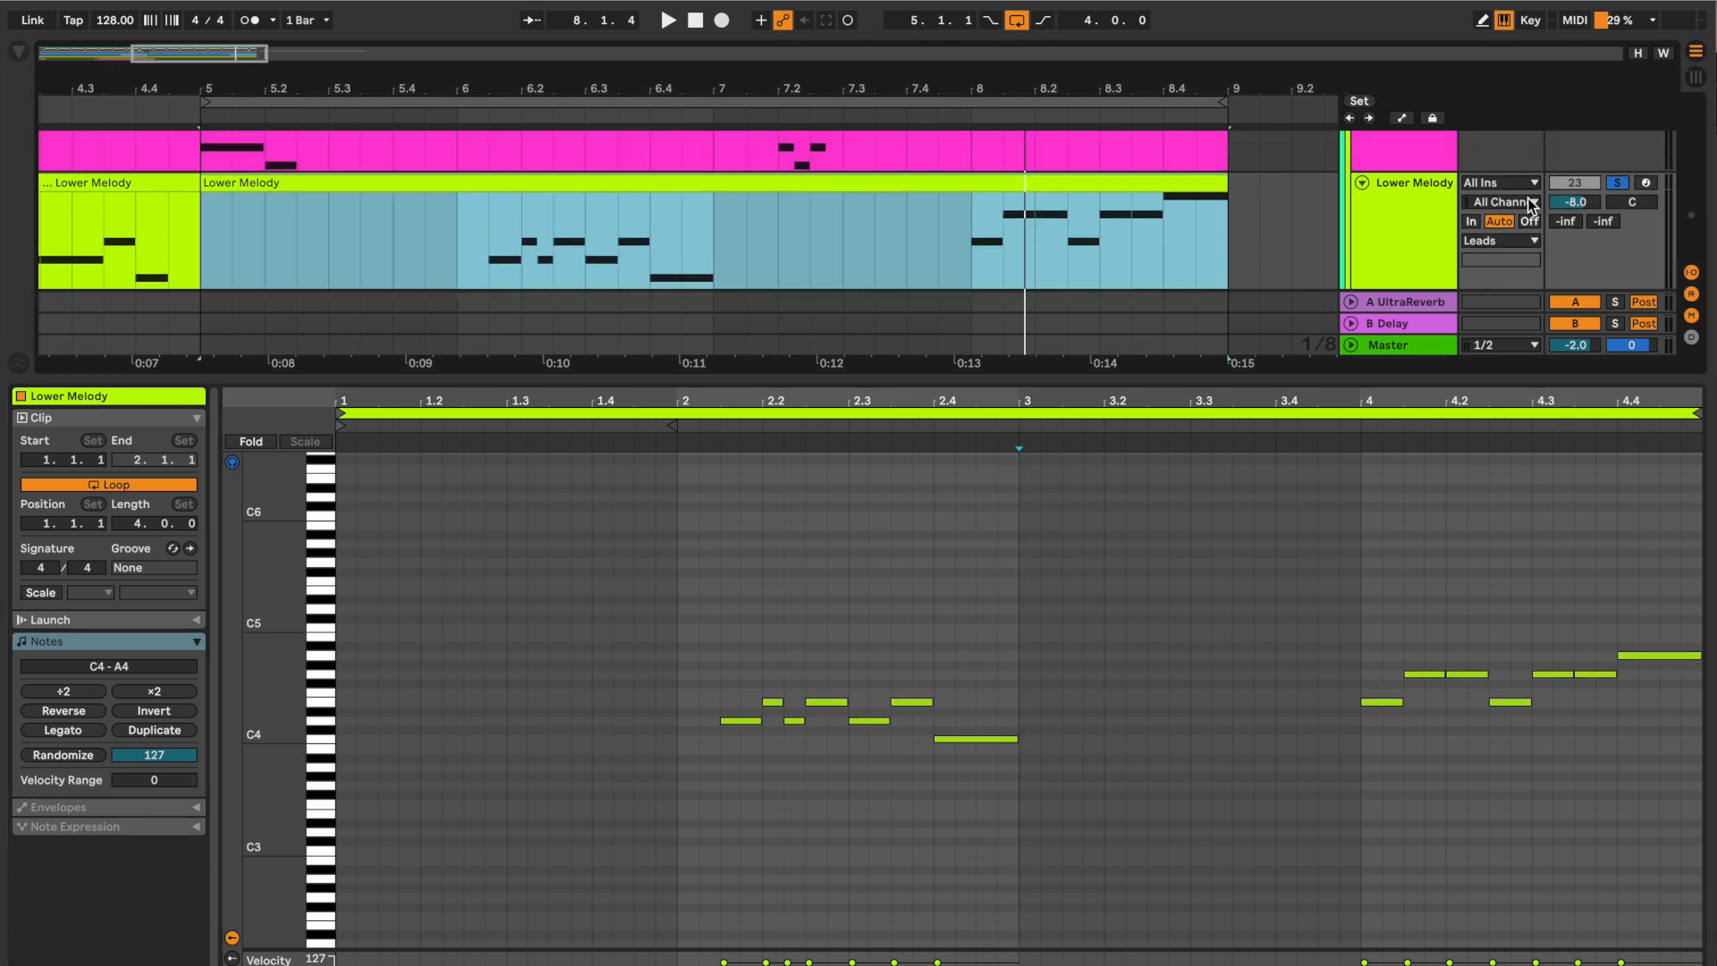
scroll(1597, 174, up, 2)
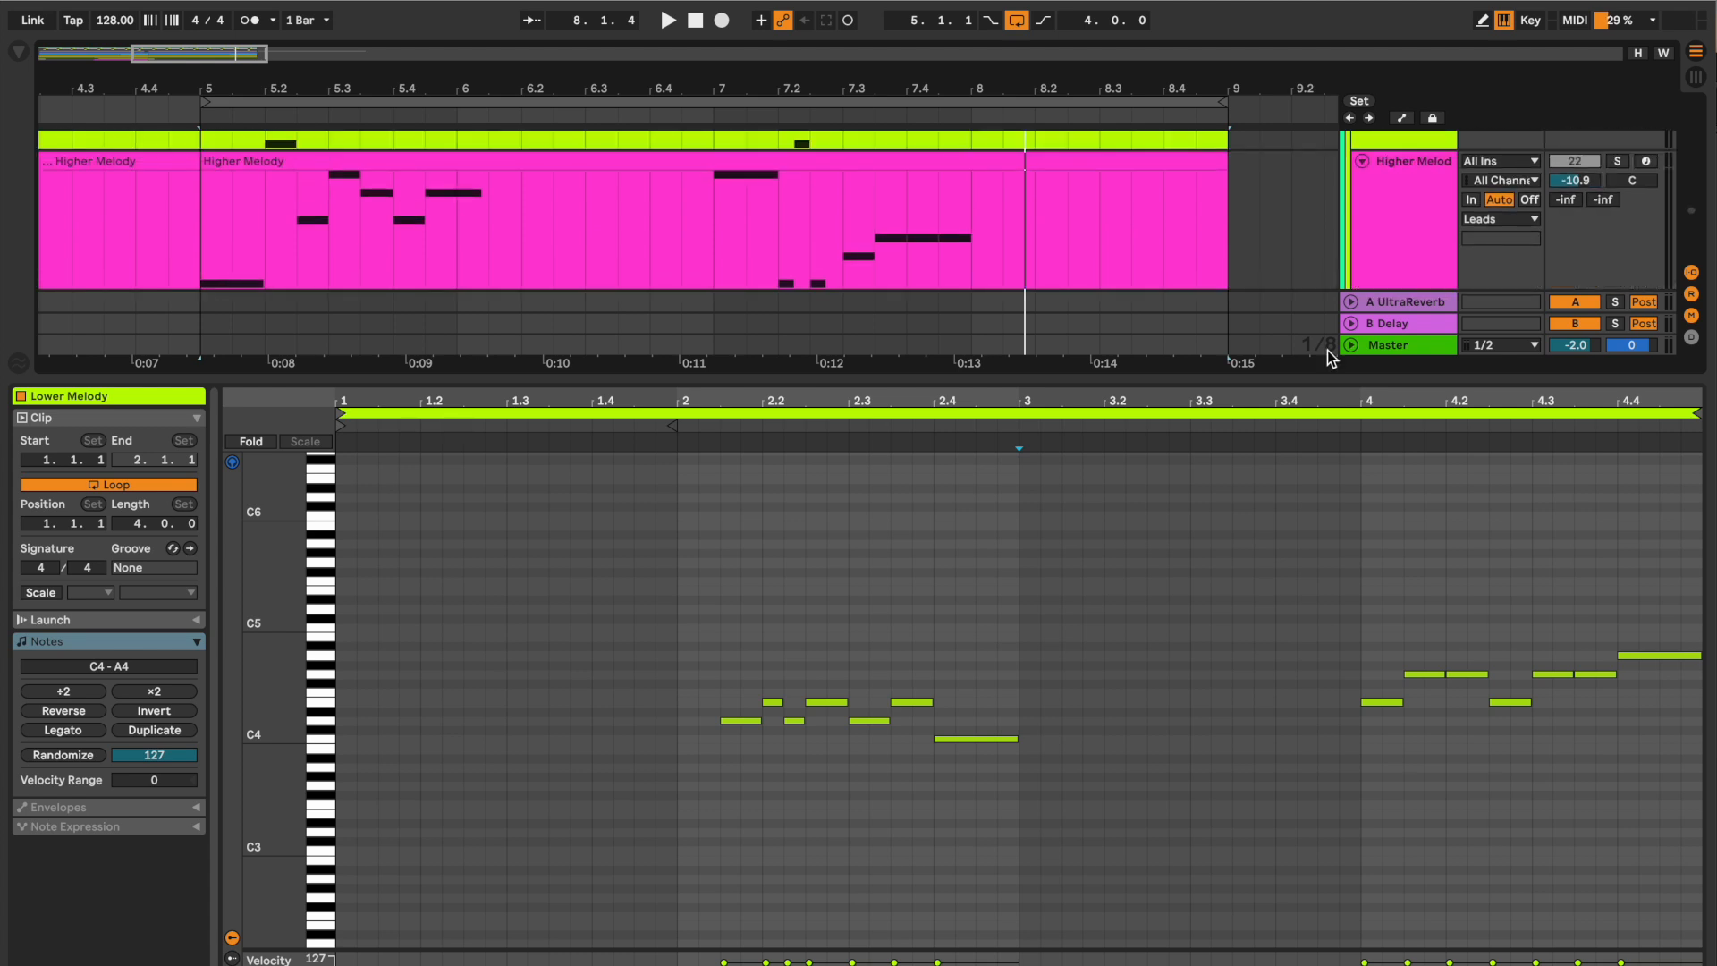
drag(1309, 377, 1216, 910)
scroll(1570, 297, up, 4)
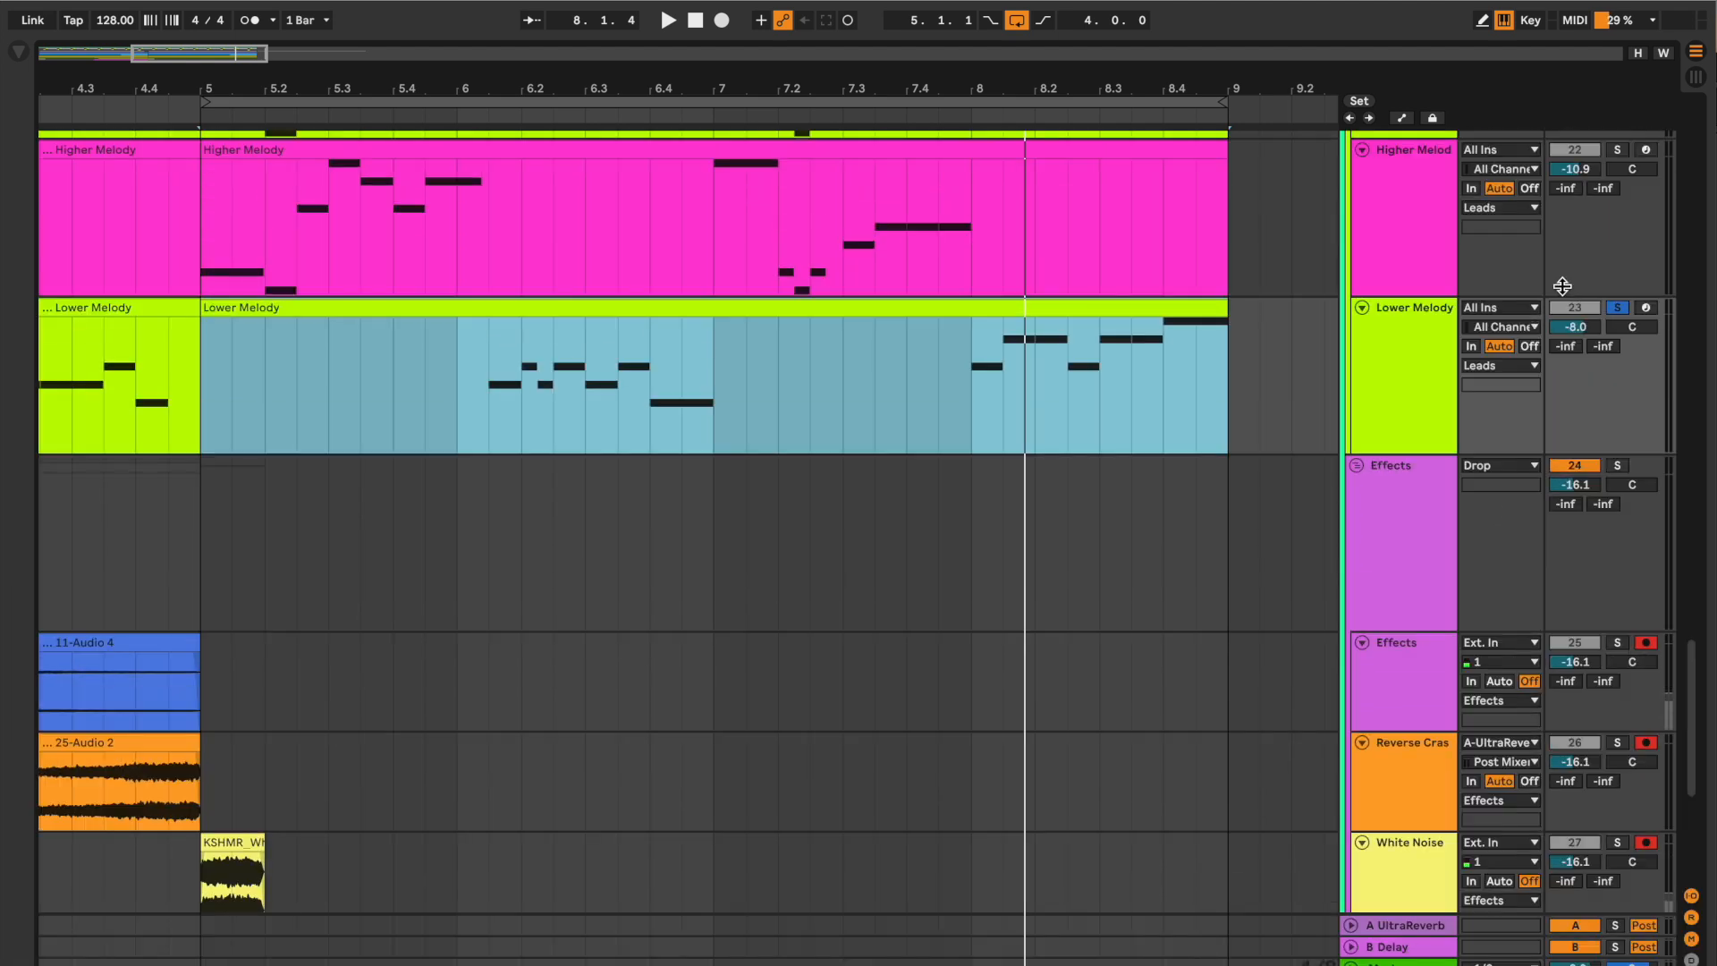
Solo the Higher Melody together with the Lower Melody, play both layers from bar 5, and clear the solos.
click(1617, 149)
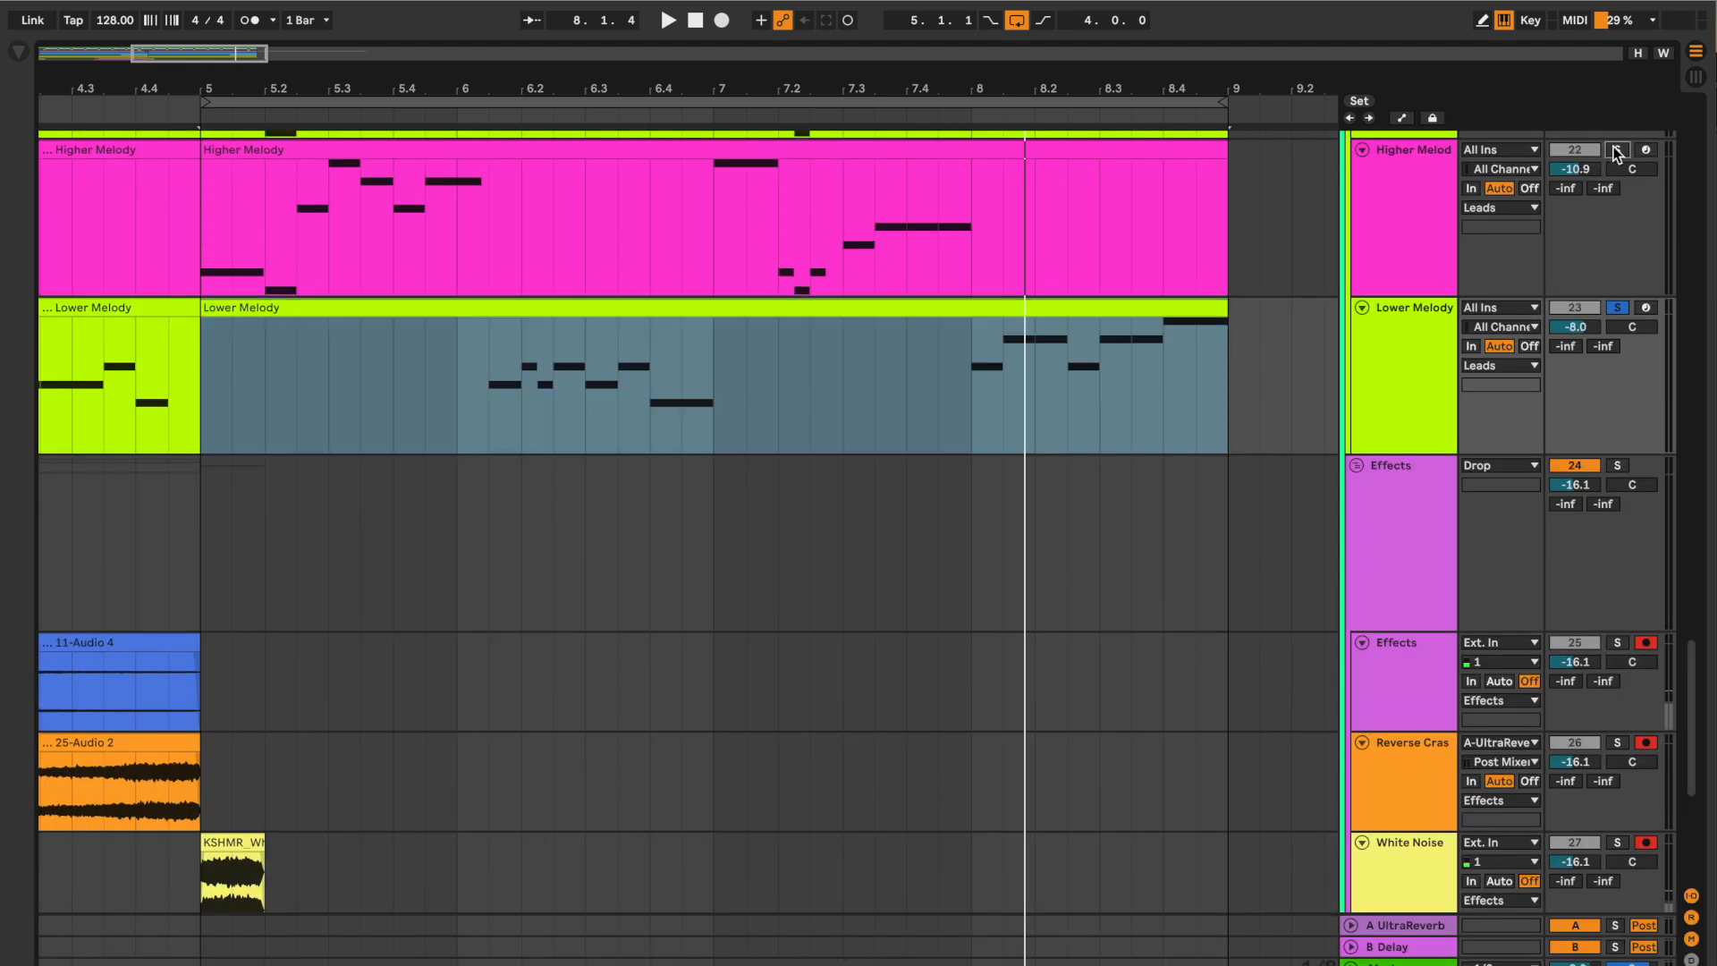
click(714, 100)
key(space)
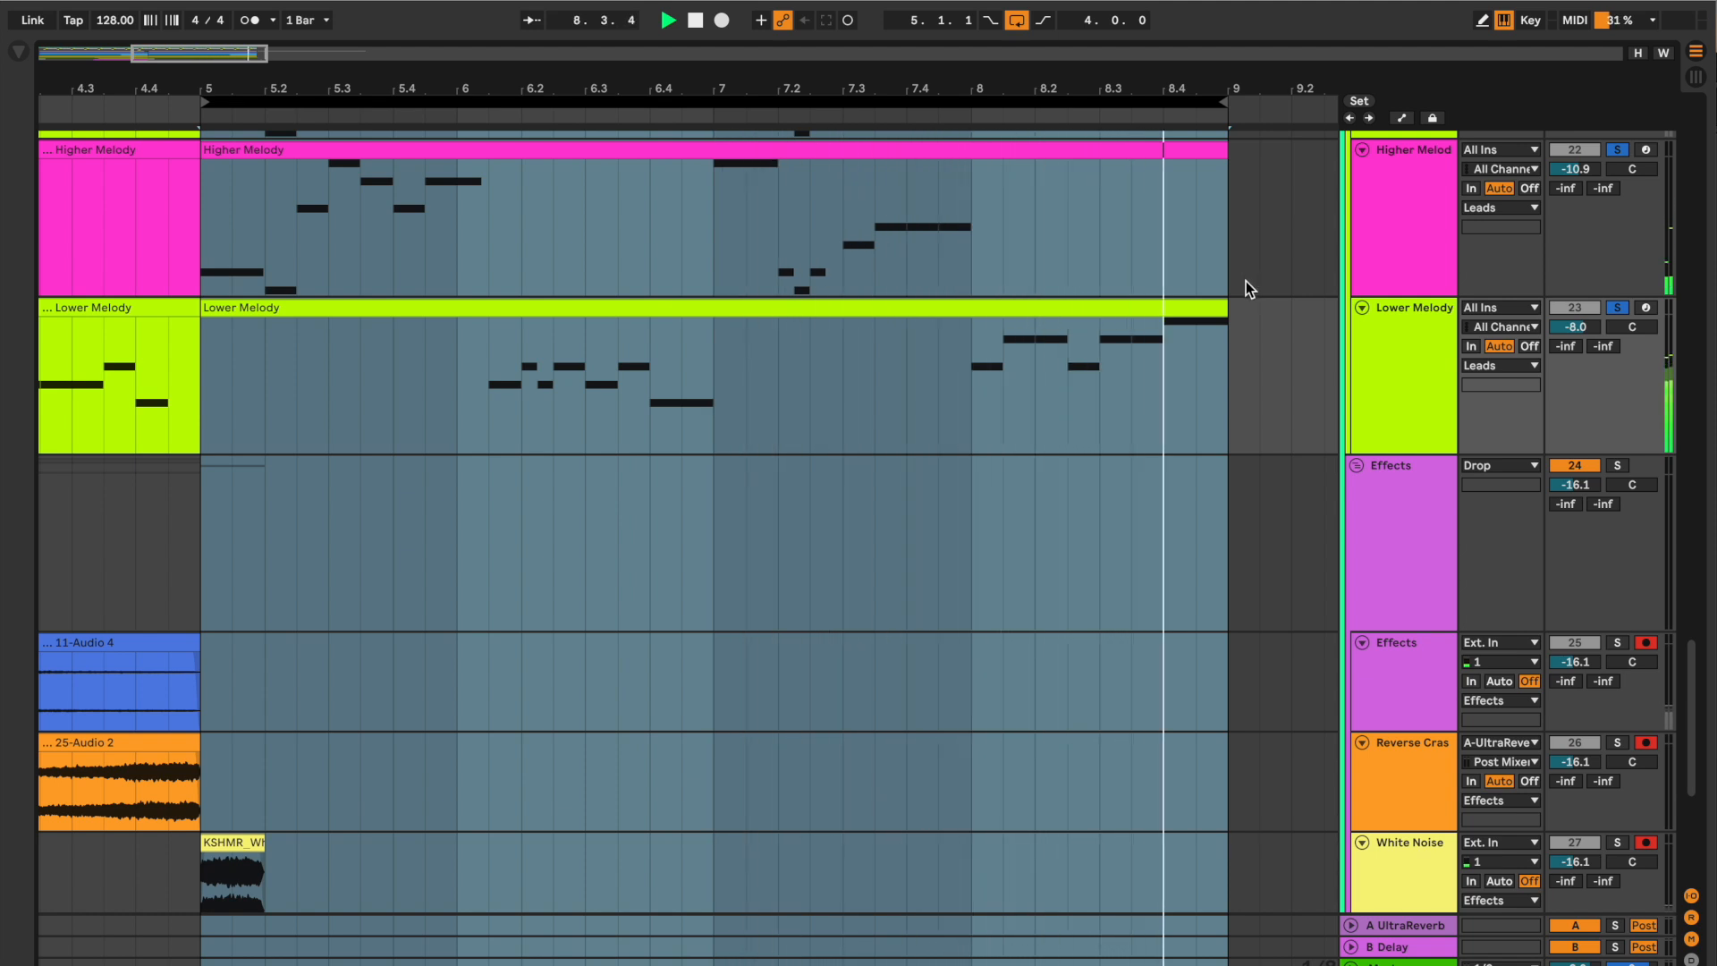
key(space)
click(1619, 150)
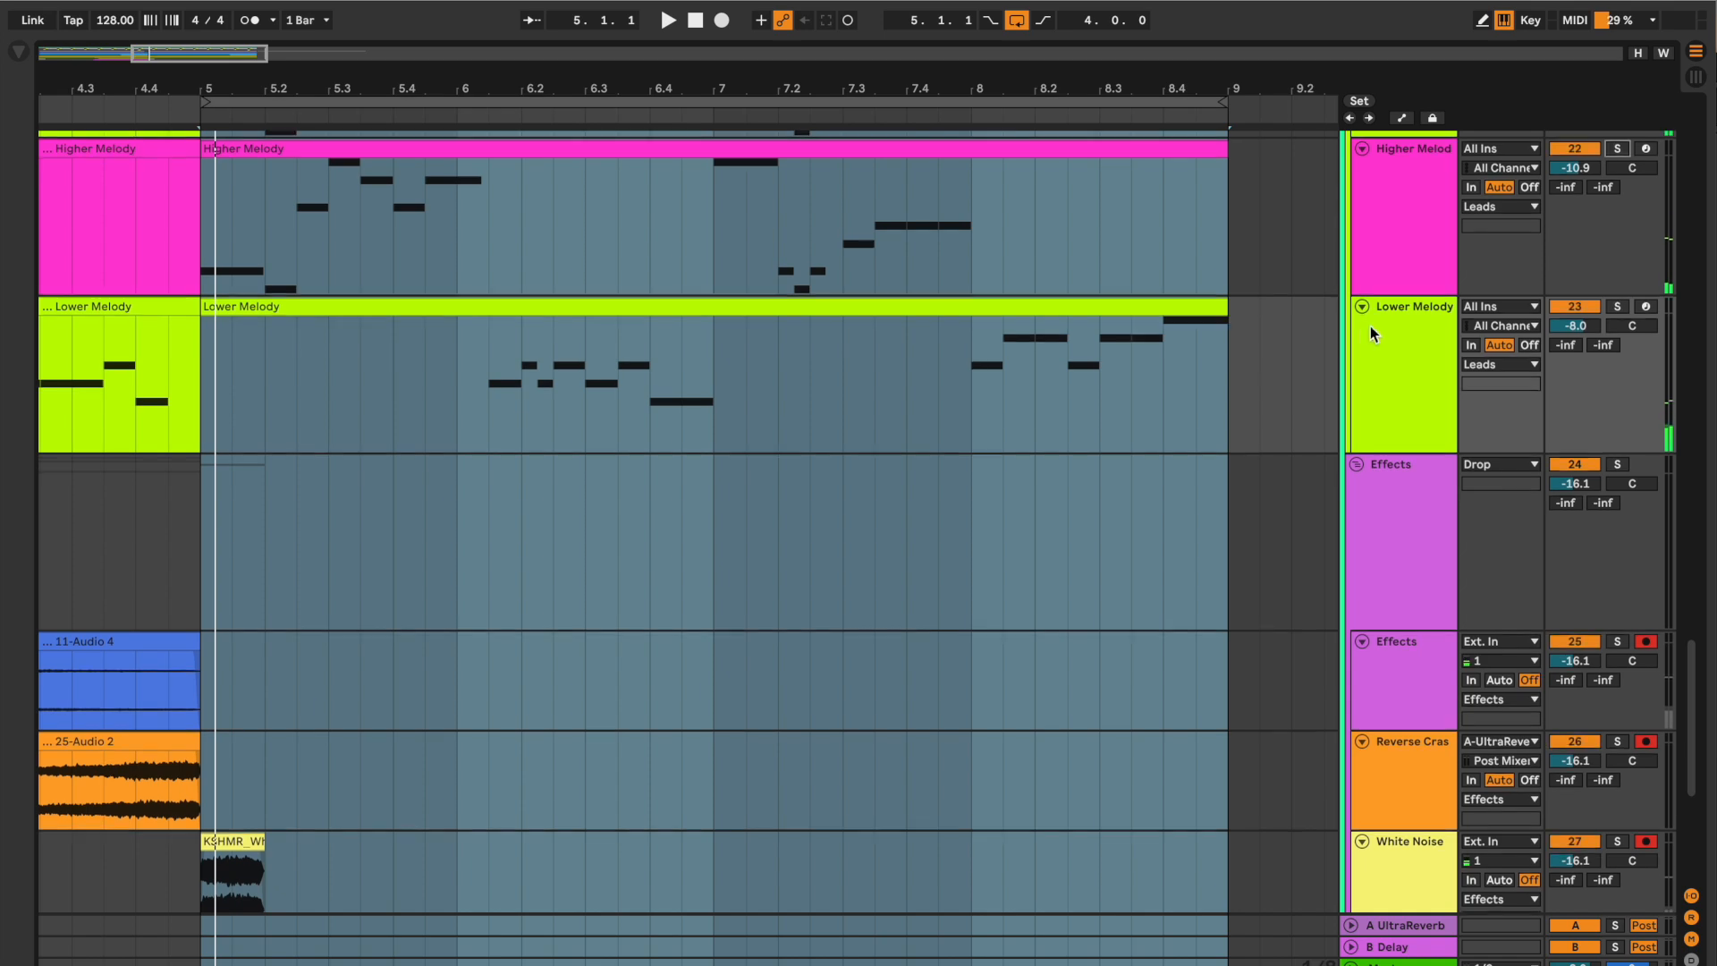
Extend the arrangement loop to eight bars, starting at bar 1 and ending at bar 9.
scroll(1347, 313, up, 15)
scroll(1325, 302, up, 10)
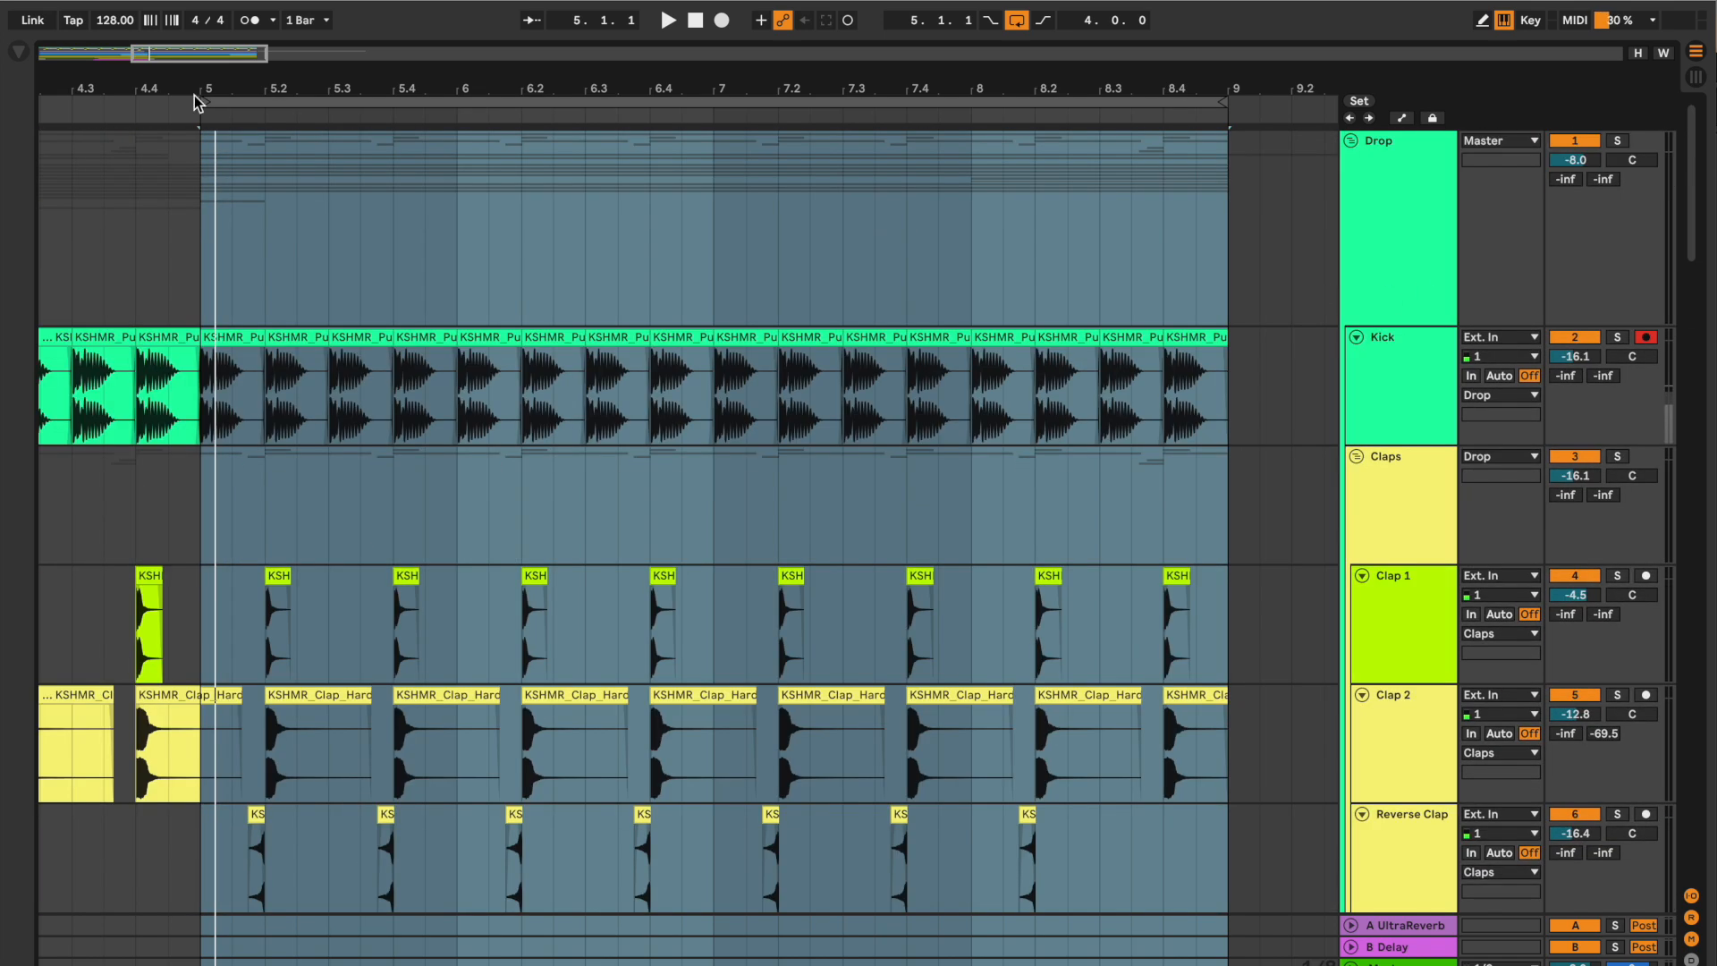
drag(393, 86, 598, 85)
drag(473, 103, 17, 112)
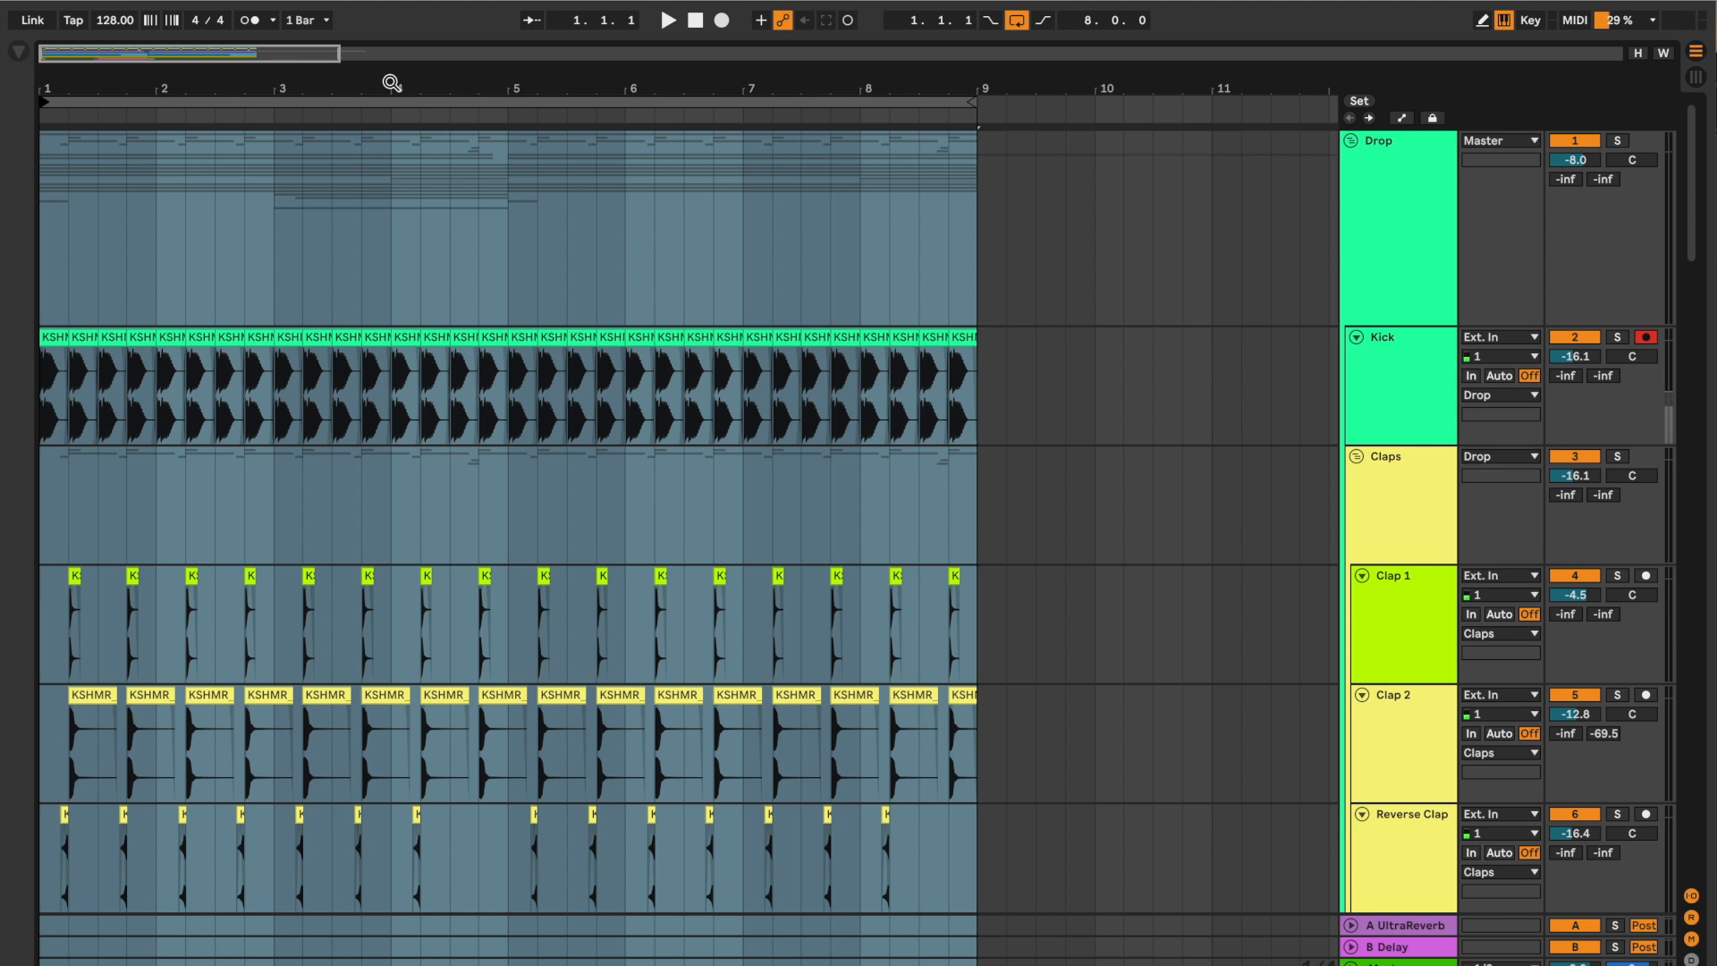
Play the full arrangement from bar 1 and look through all tracks from the kick and claps to the leads and effects.
key(space)
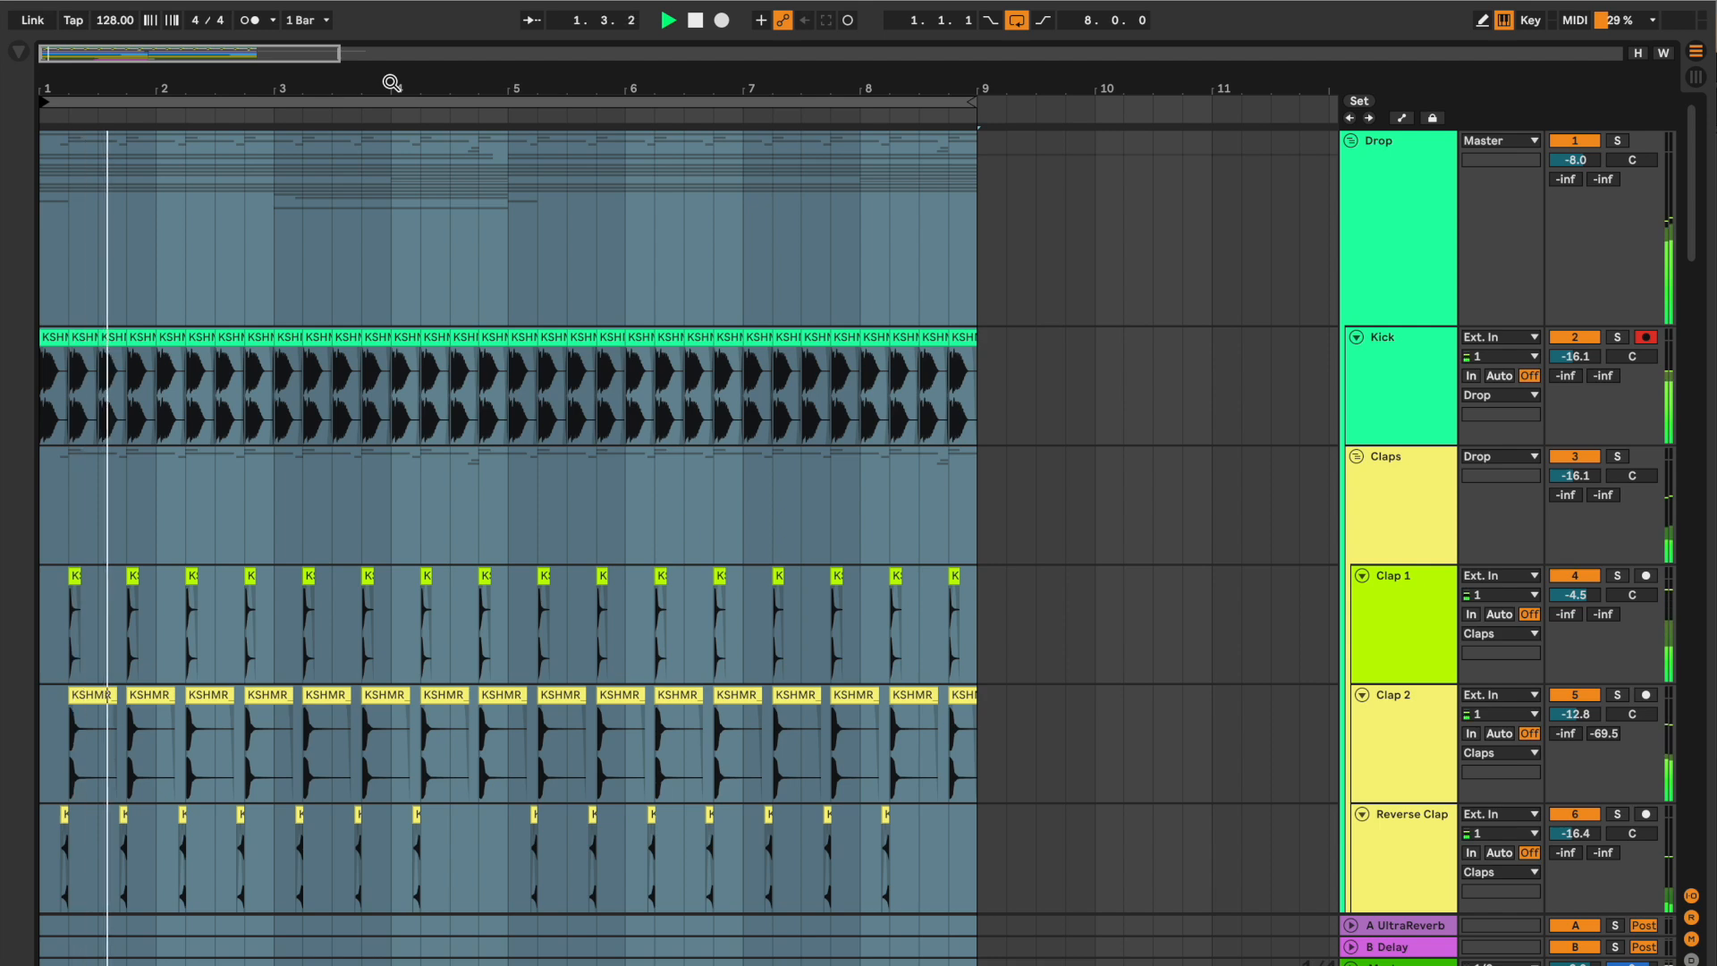
scroll(1137, 487, down, 3)
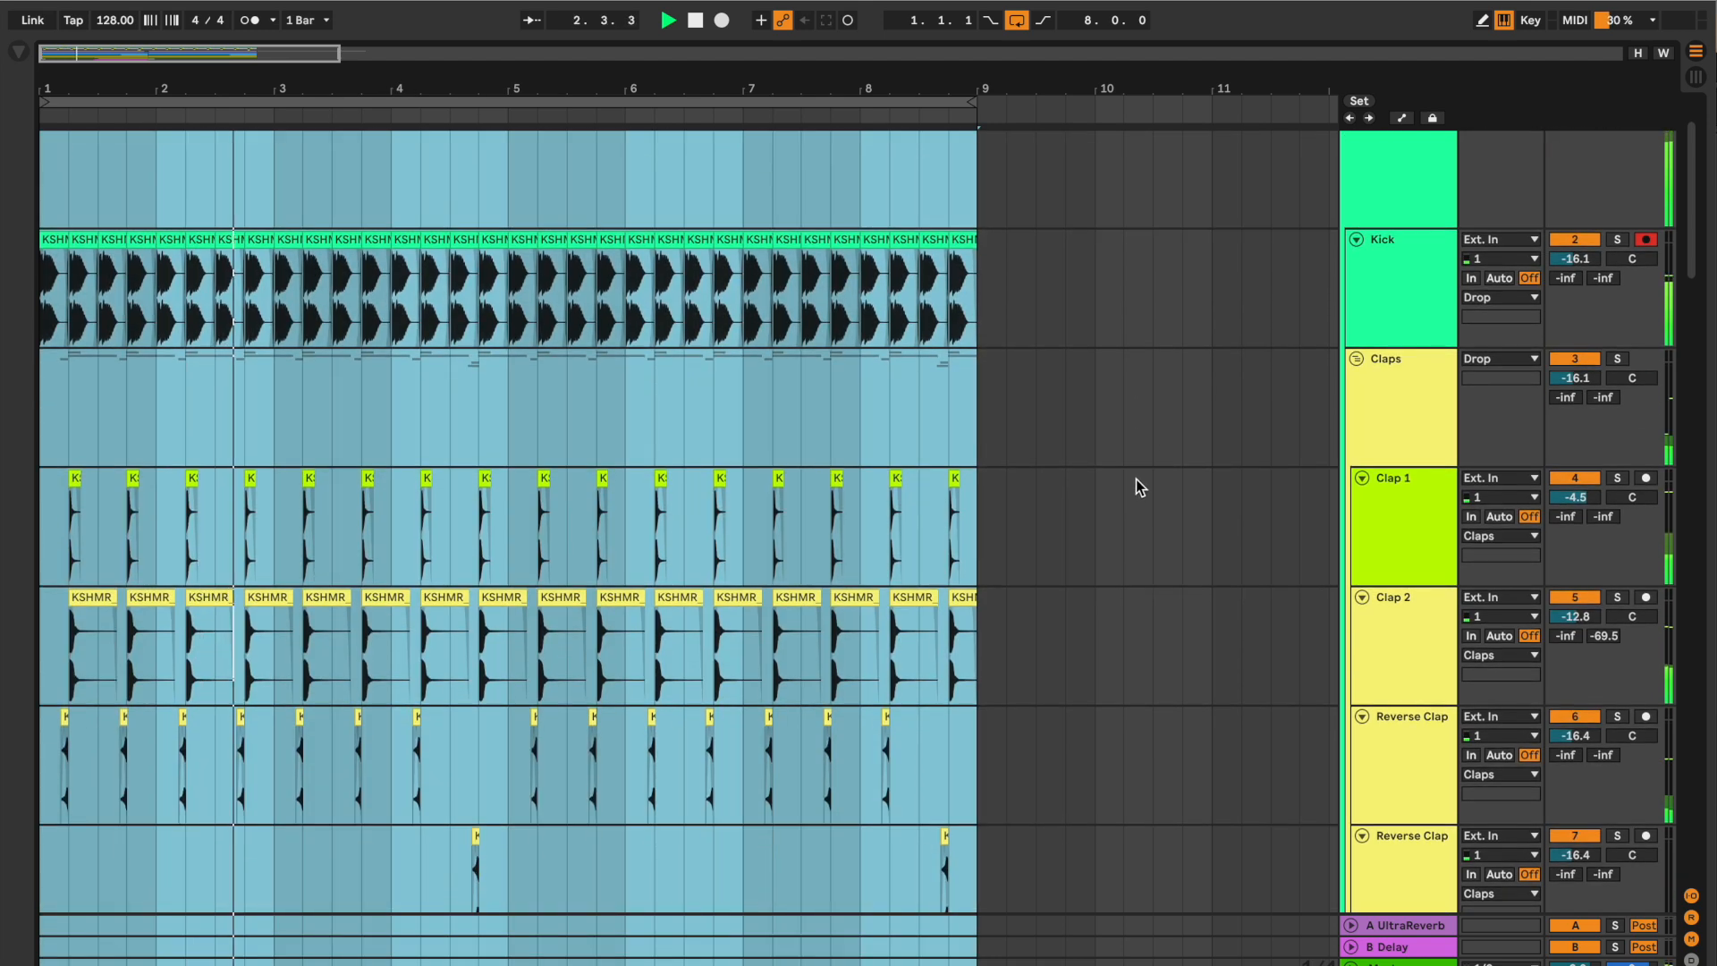
scroll(1136, 480, down, 7)
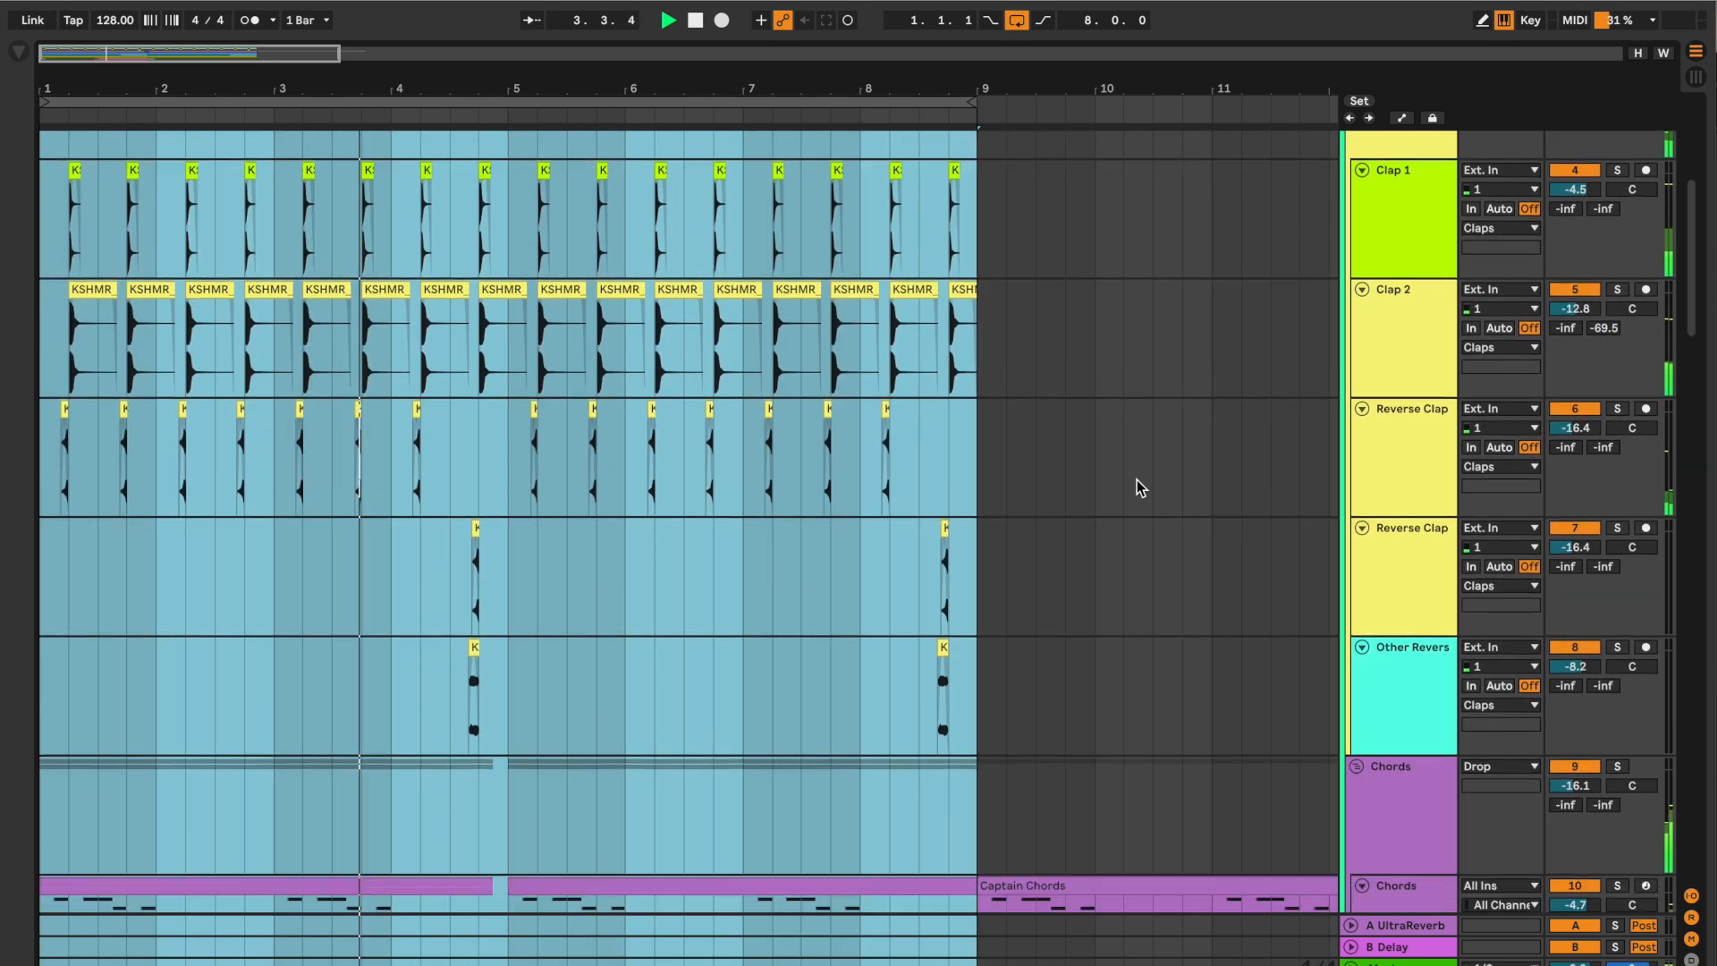
scroll(1140, 488, down, 5)
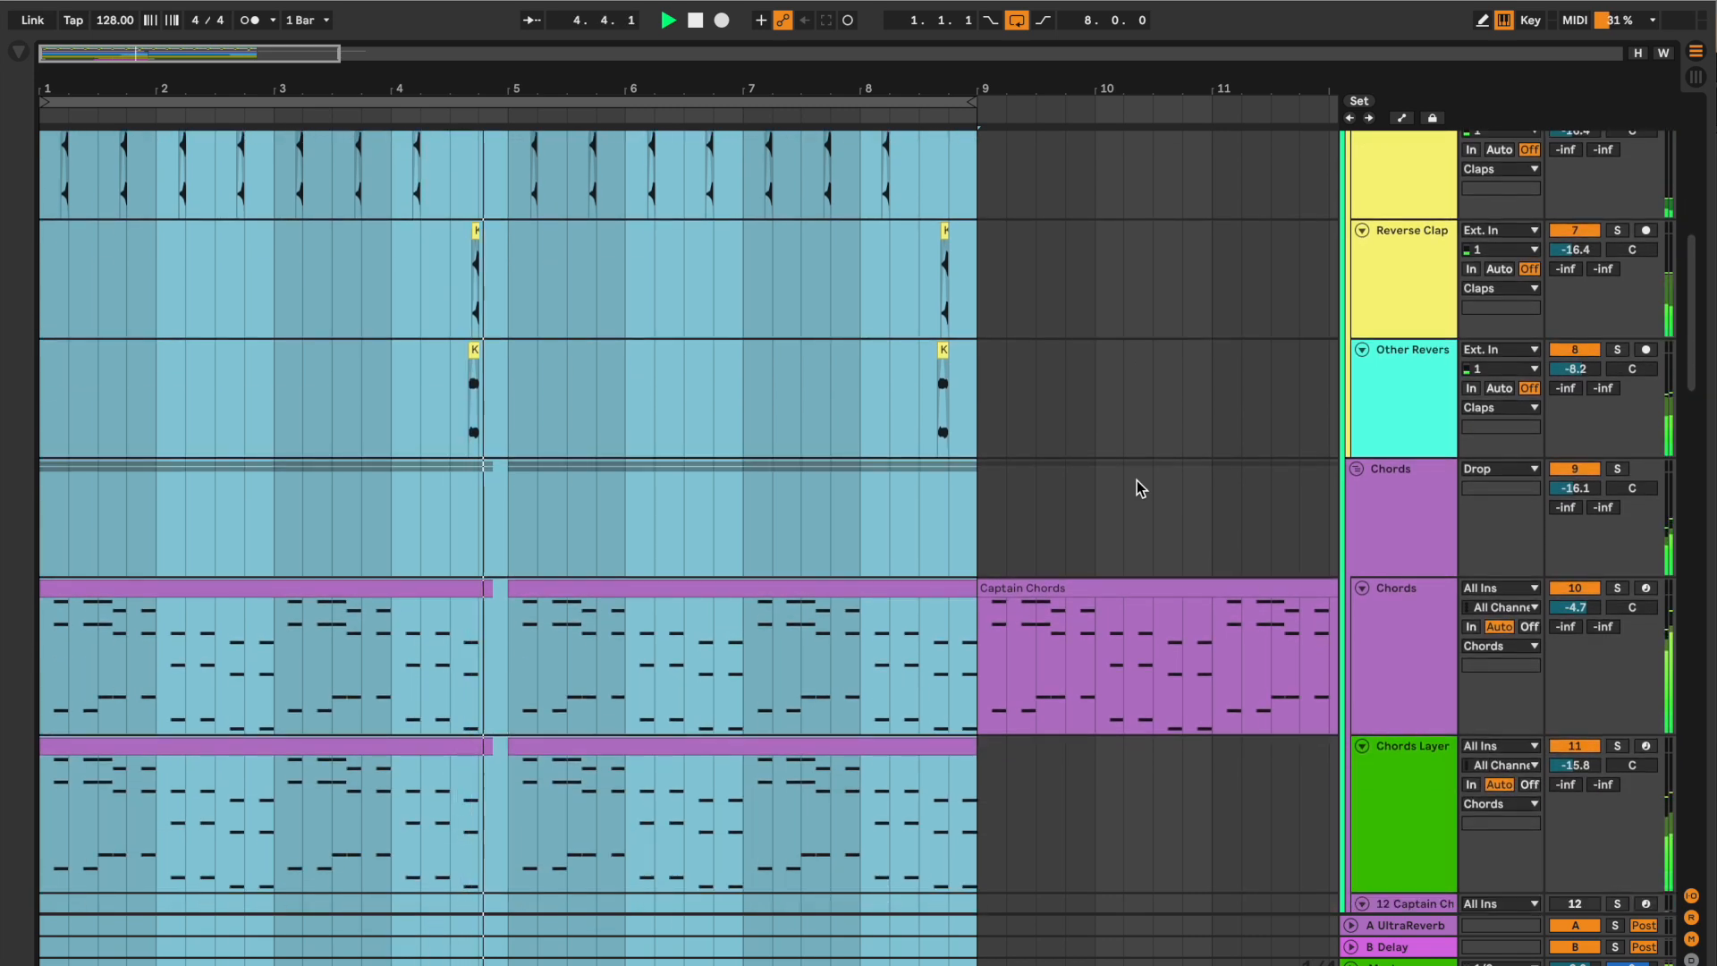
scroll(1141, 488, down, 11)
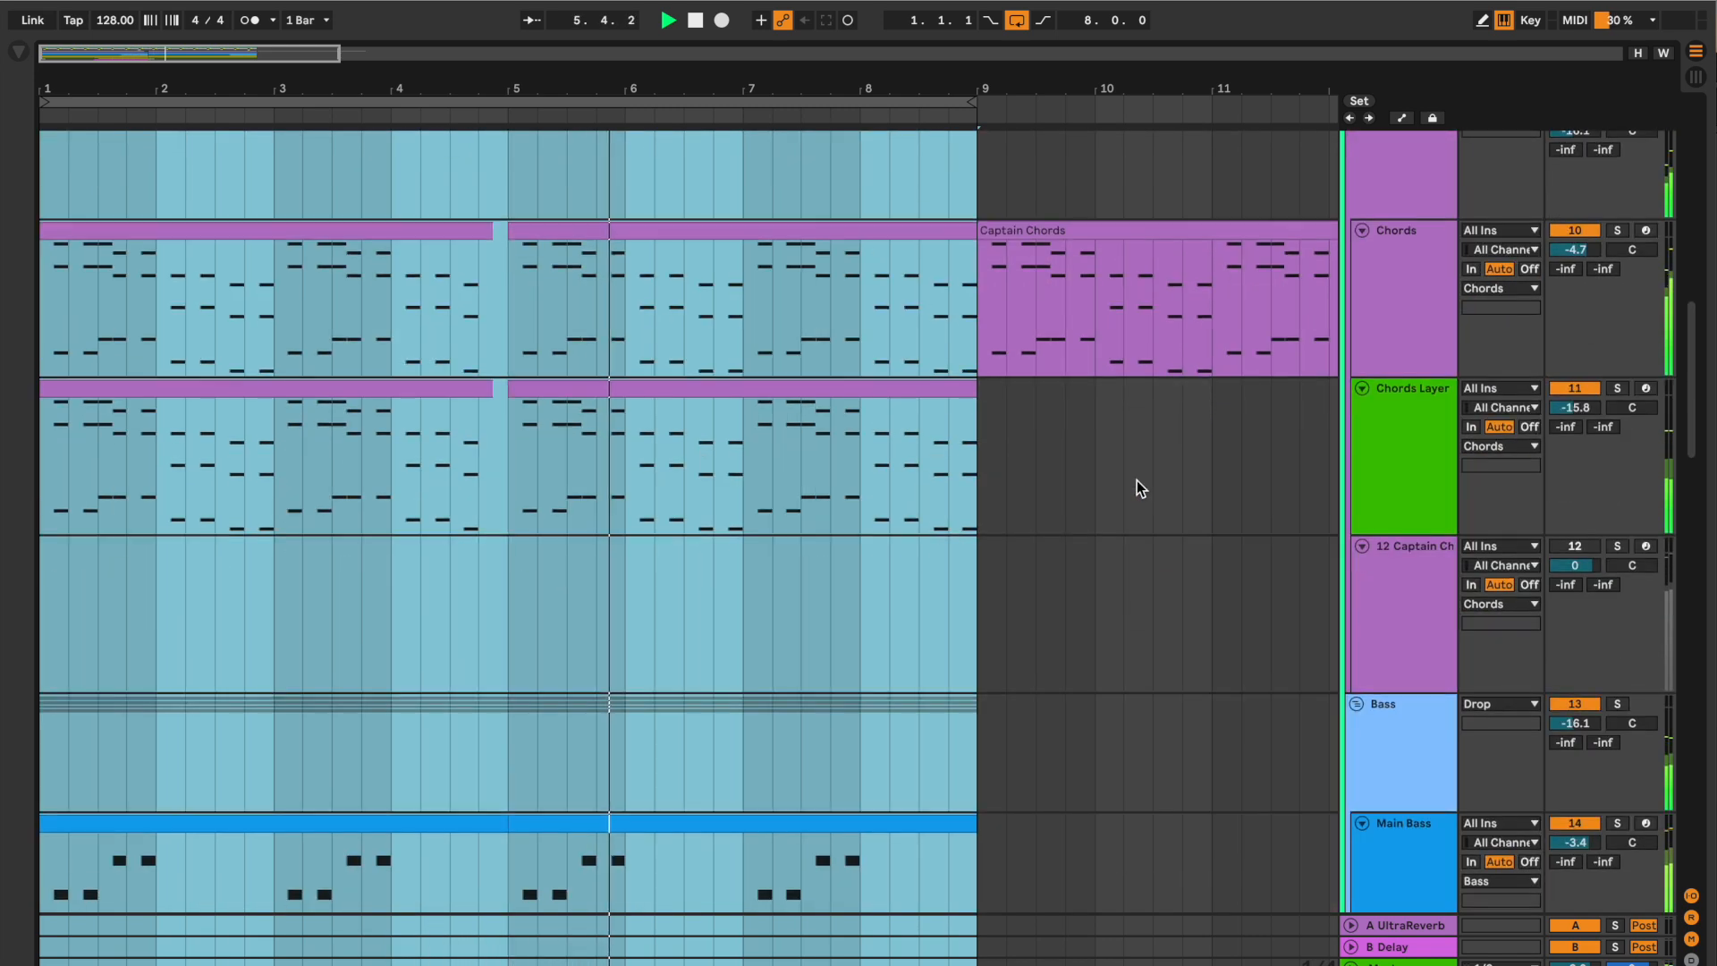
scroll(1141, 487, down, 5)
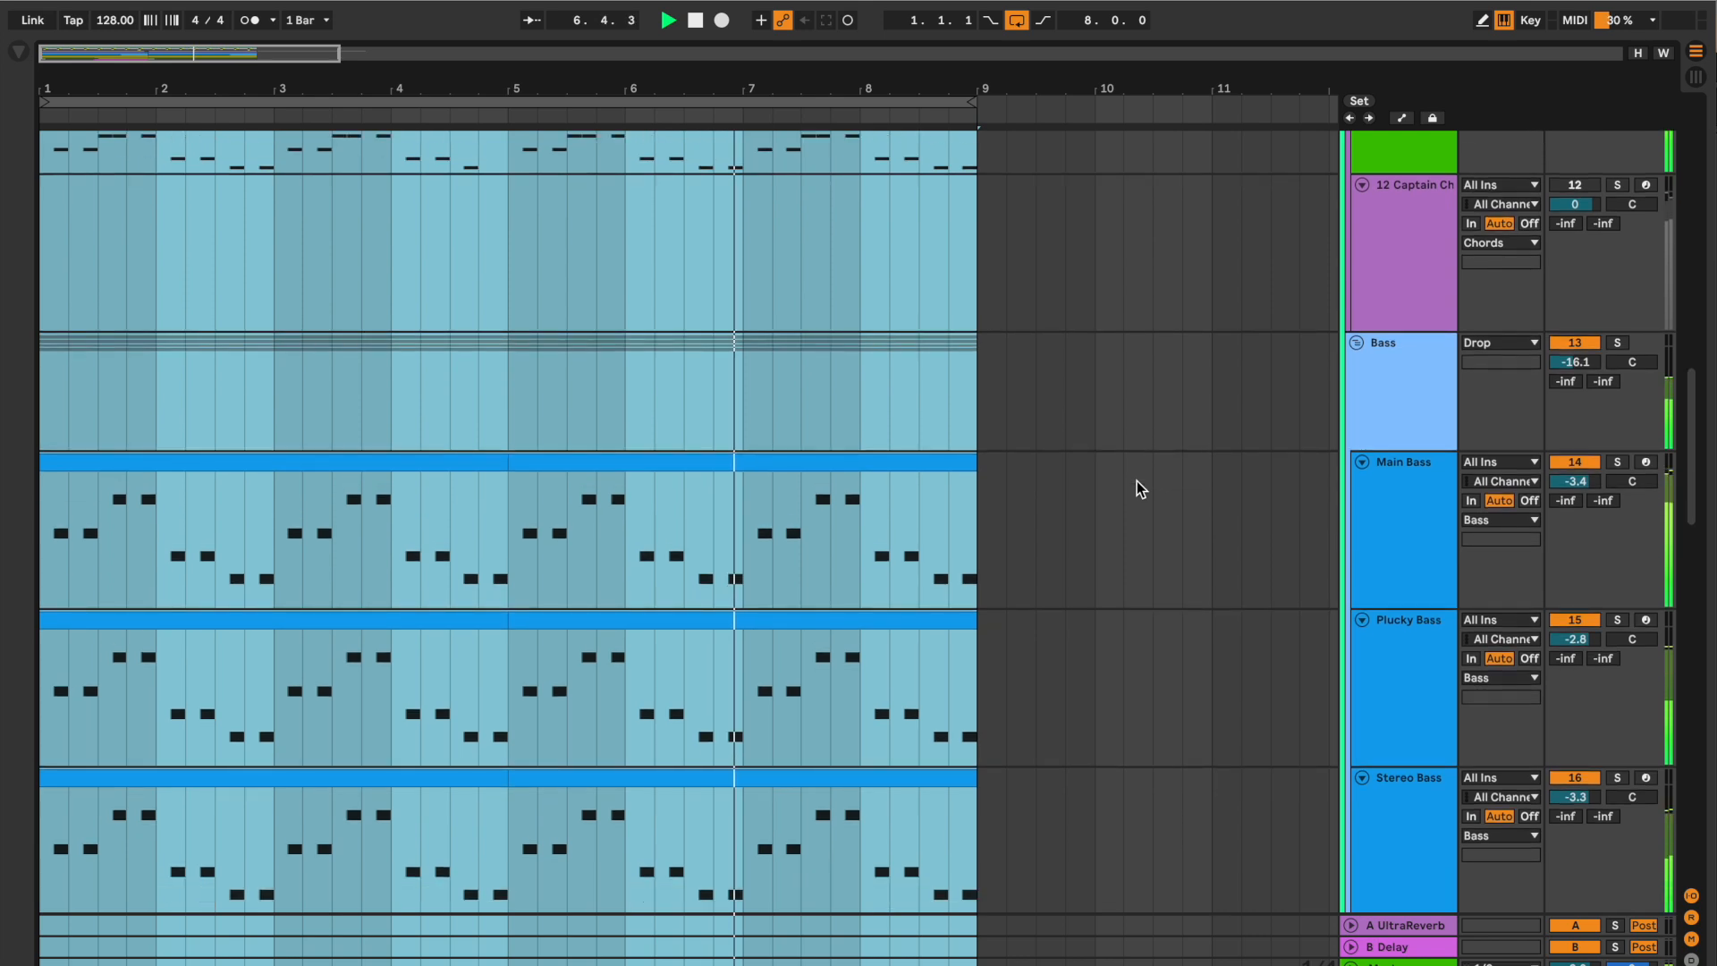
scroll(1138, 496, down, 17)
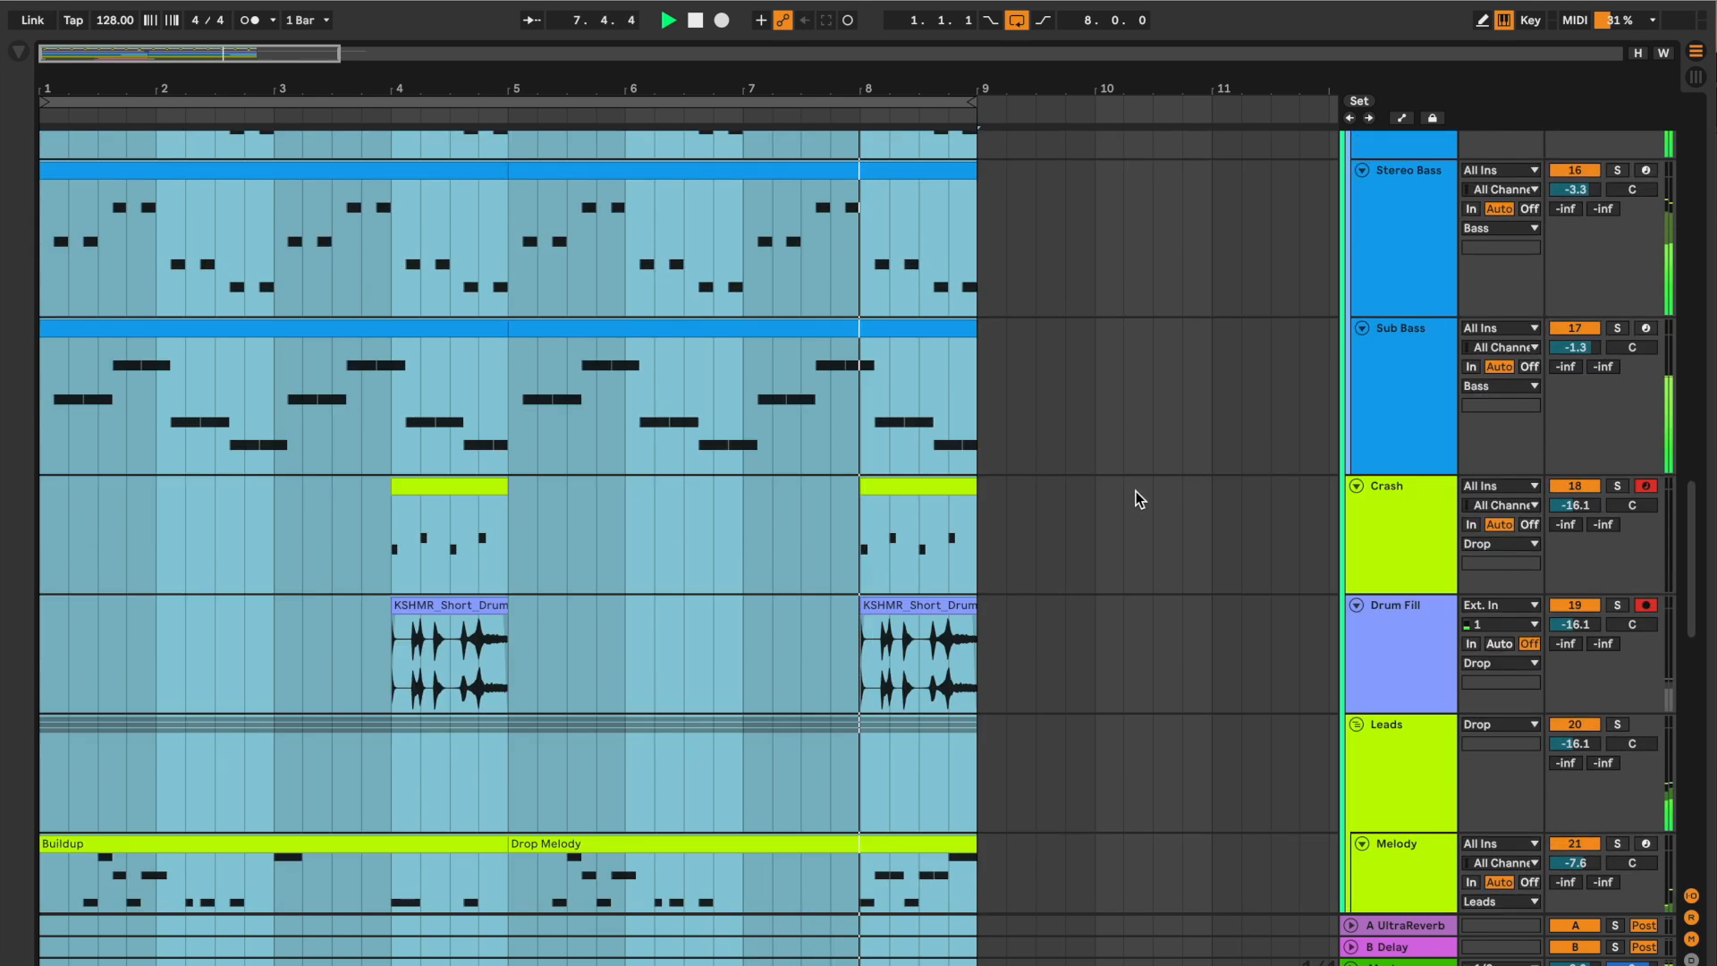
scroll(1135, 492, down, 12)
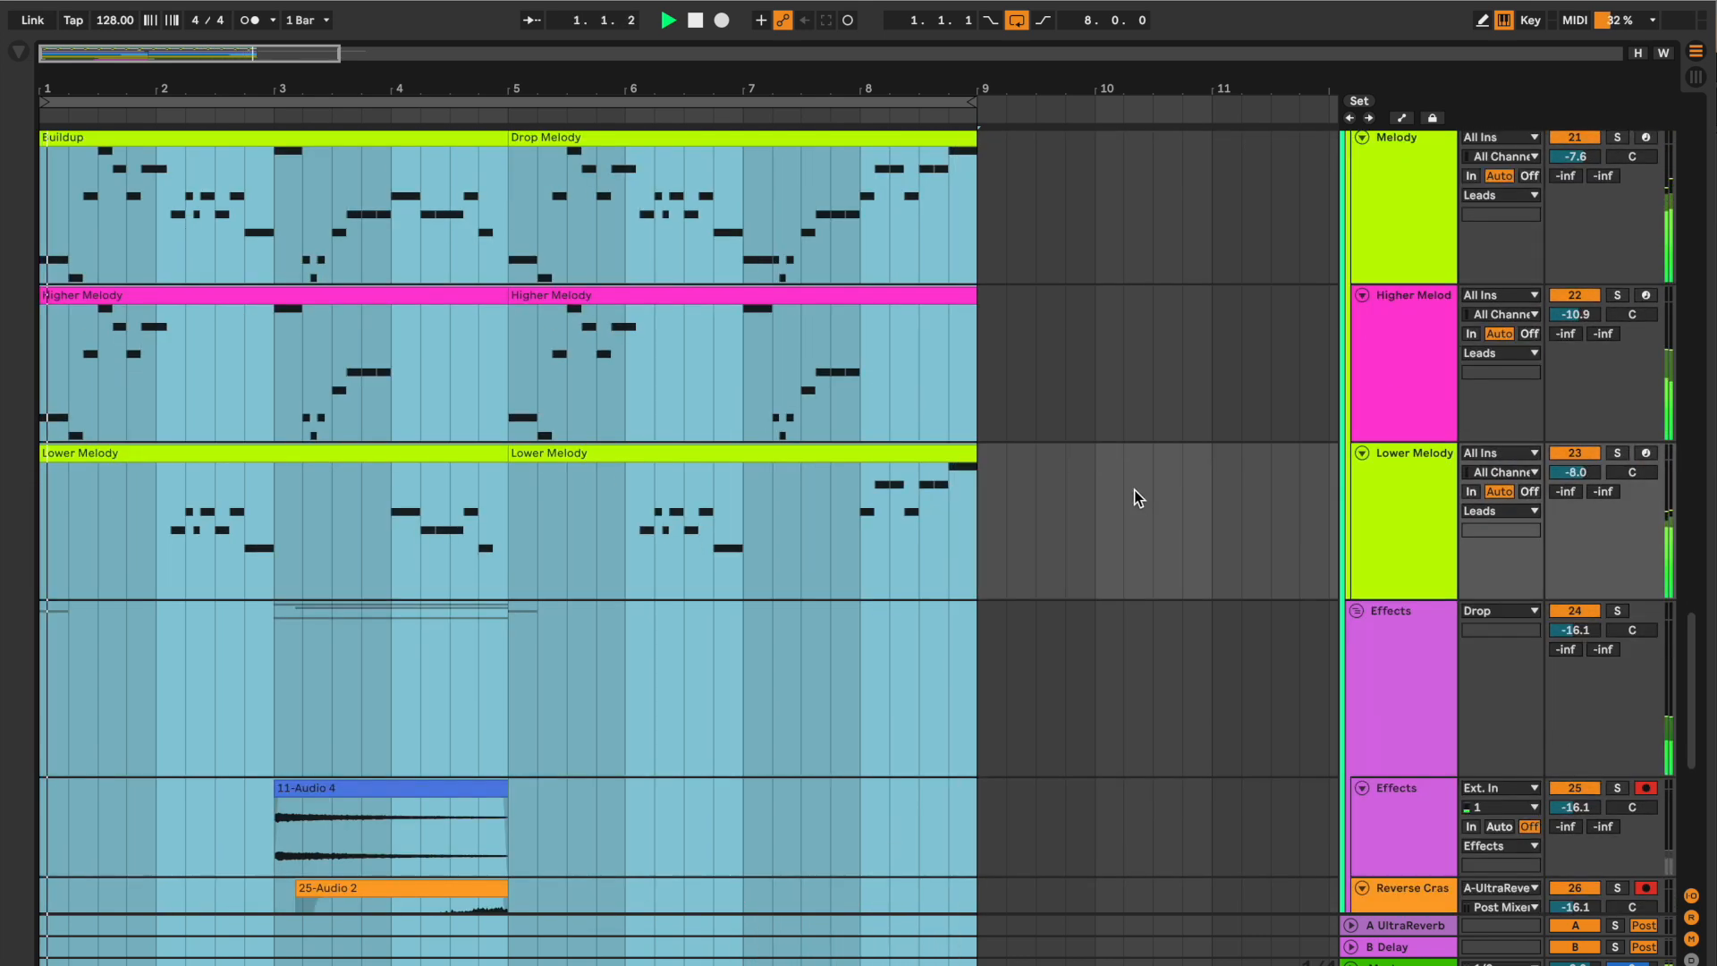